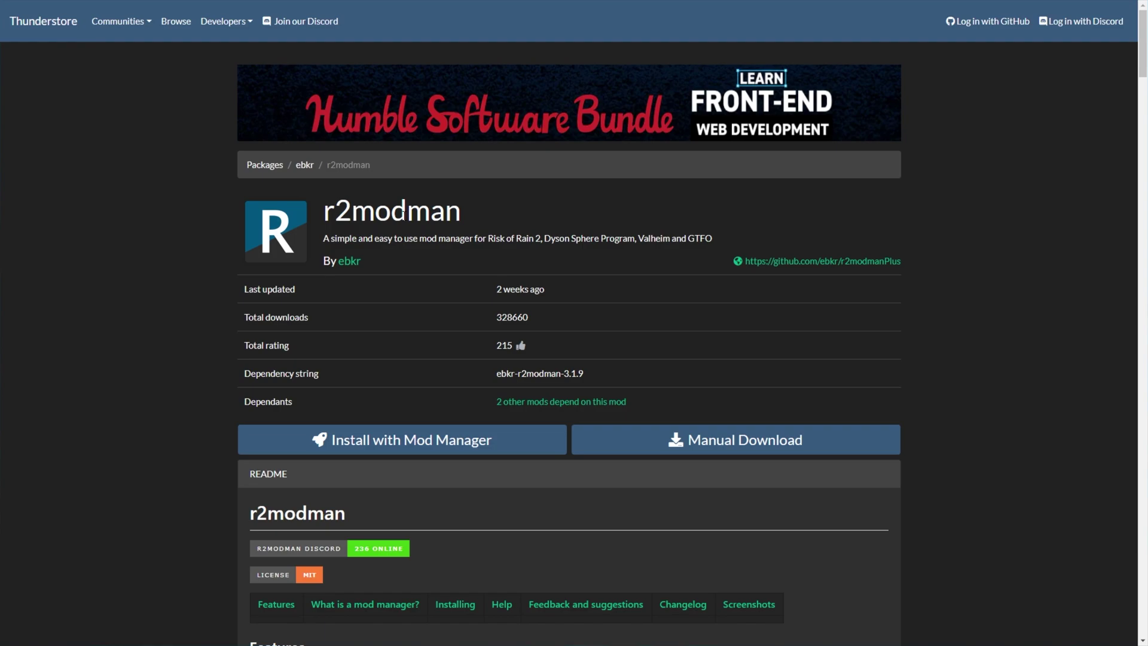
Highlight the supported games (Risk of Rain 2, Dyson Sphere Program, Valheim, GTFO), then manually download the r2modman 3.1.9 zip.
drag(488, 238, 541, 238)
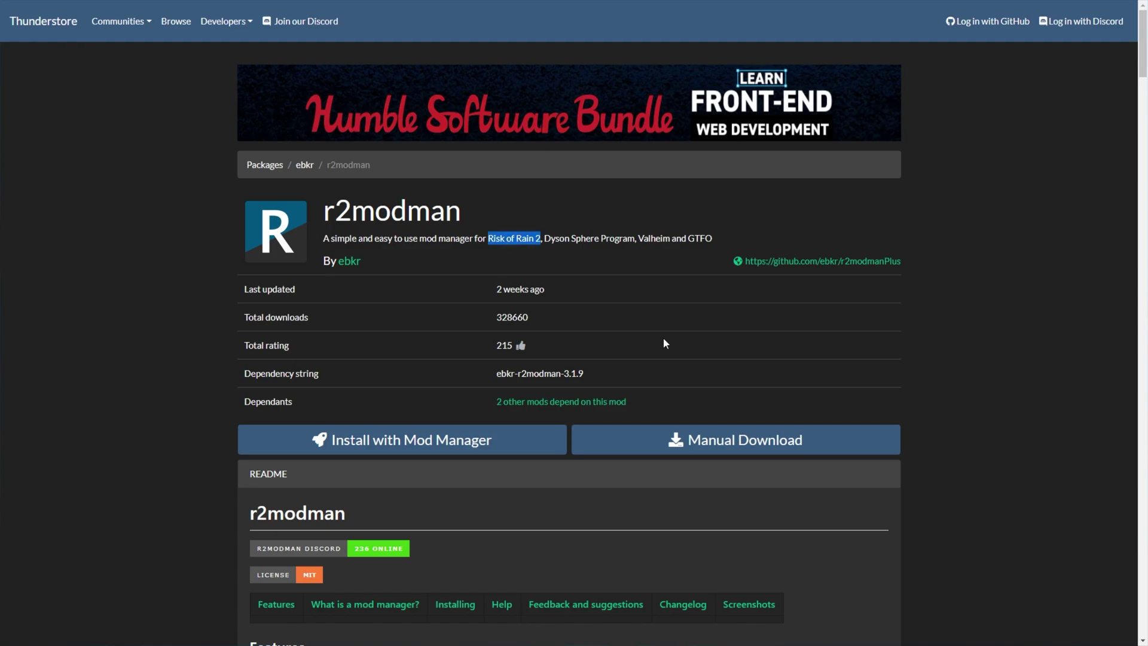
drag(545, 238, 635, 238)
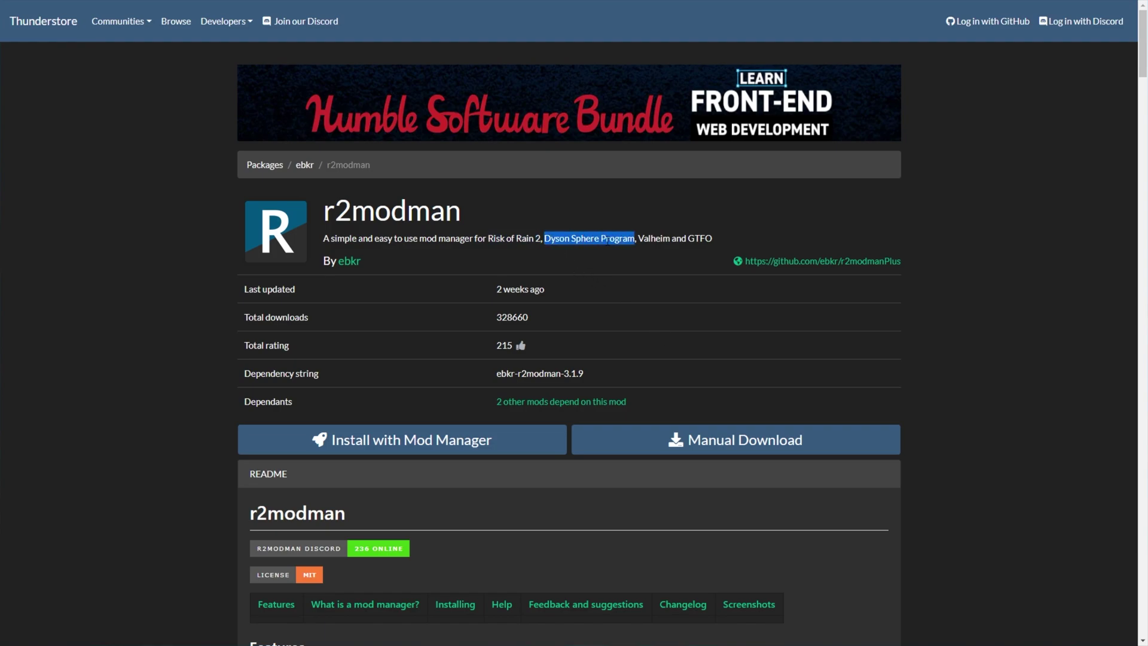
double_click(654, 238)
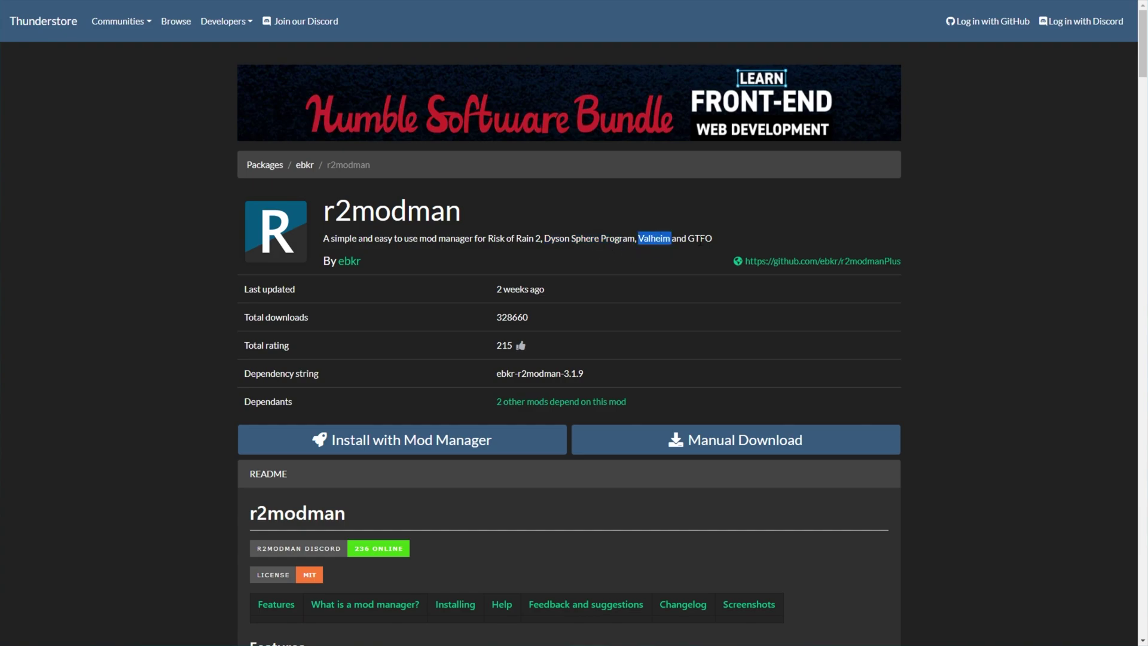
double_click(701, 239)
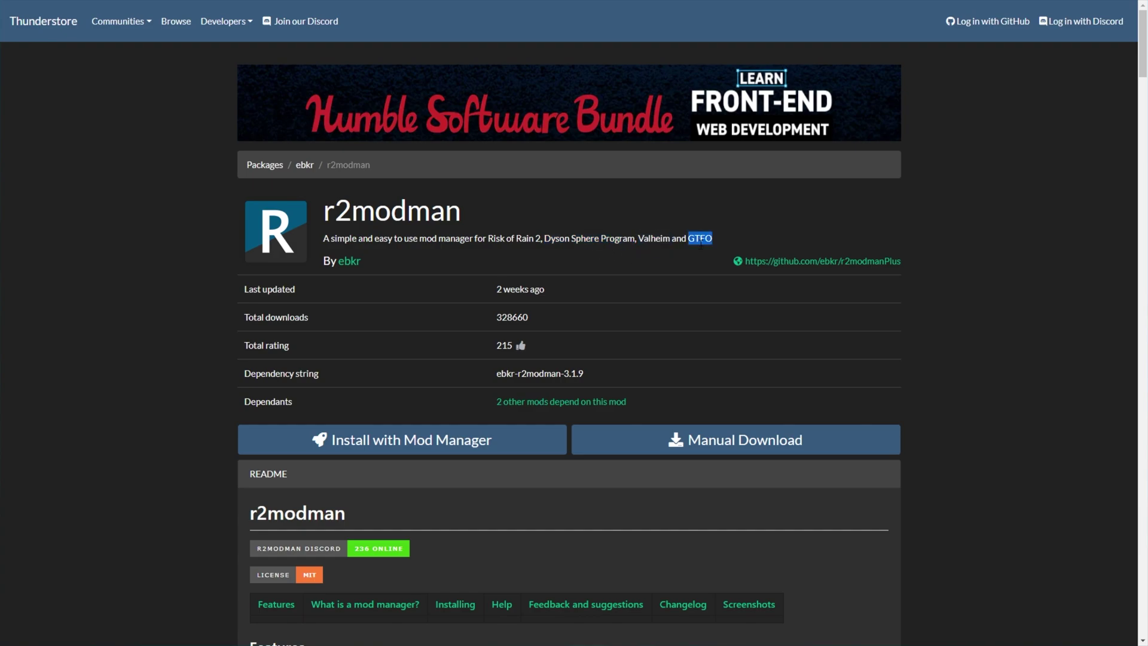
double_click(654, 238)
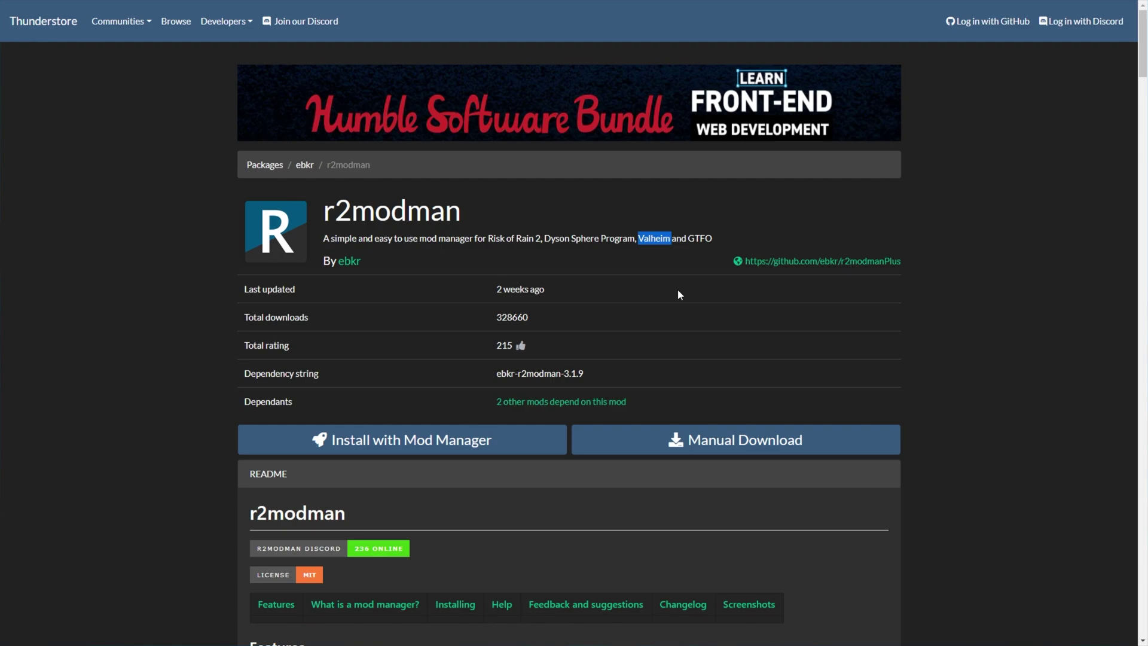
click(677, 293)
click(634, 438)
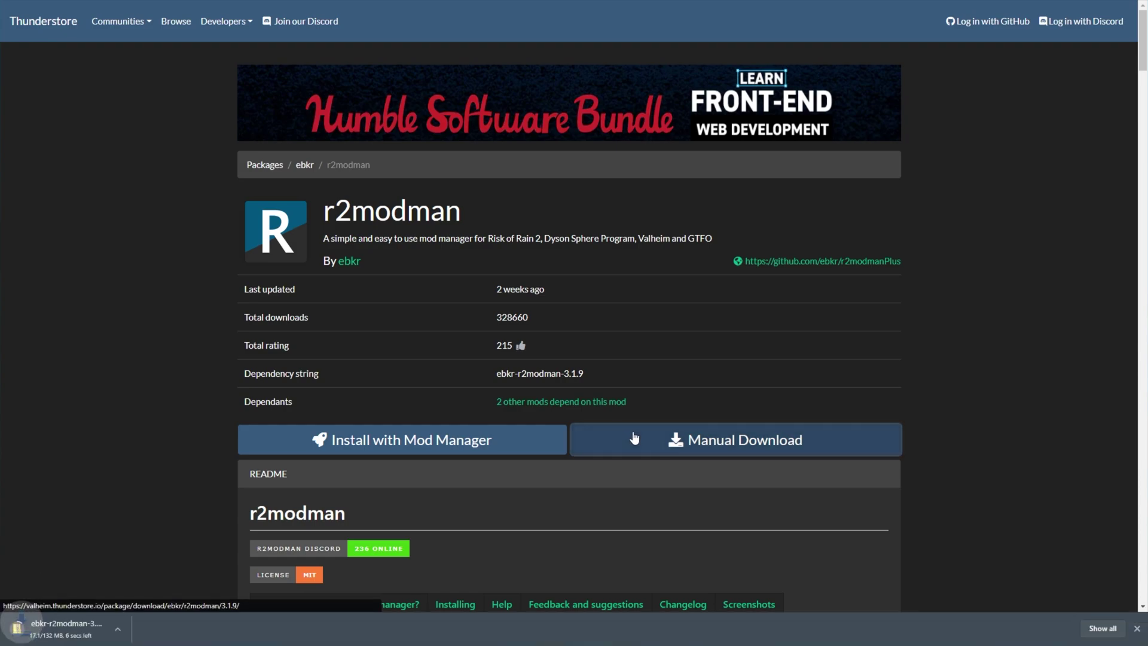
Open the downloaded r2modman zip and create a new desktop folder for its setup files.
click(80, 631)
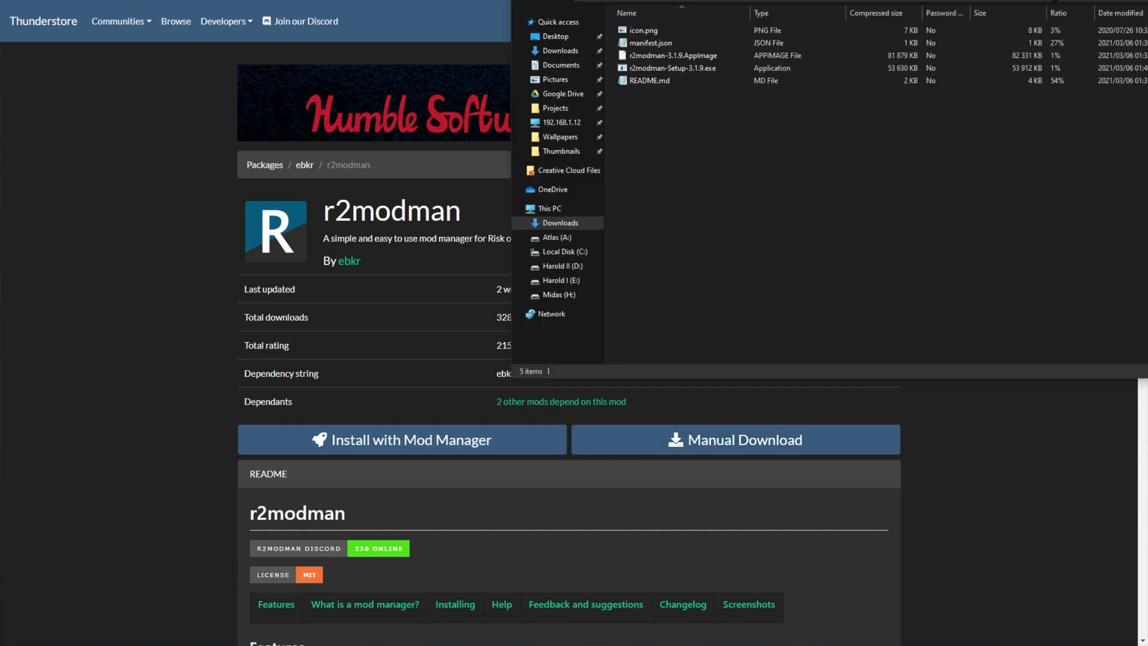
drag(751, 1, 523, 115)
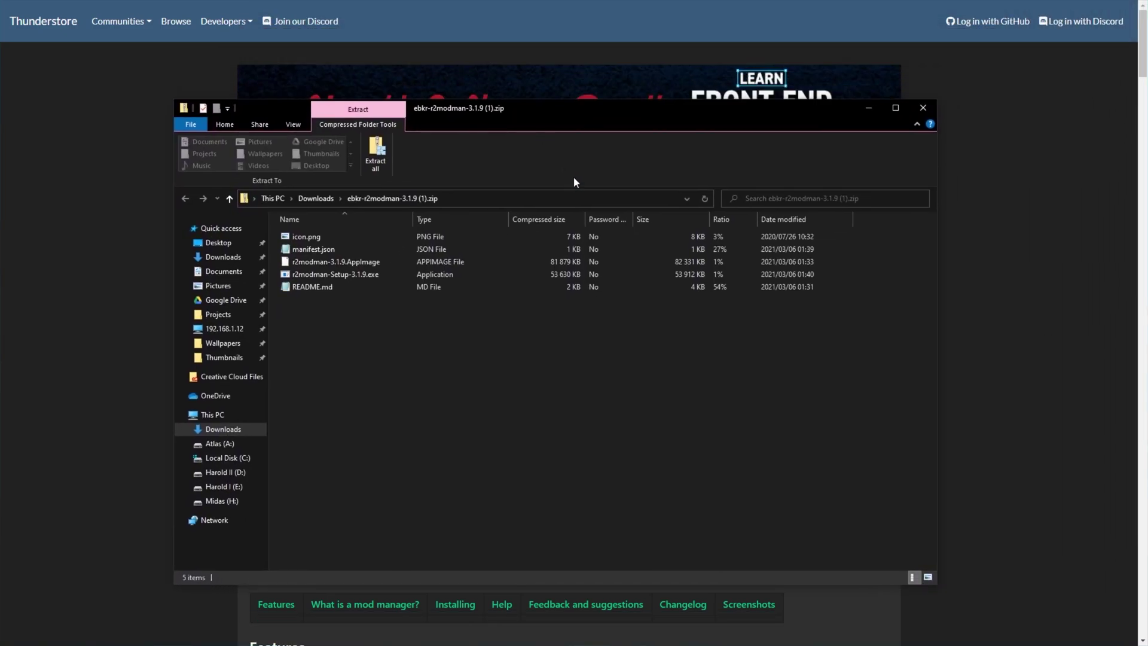
drag(574, 181, 593, 160)
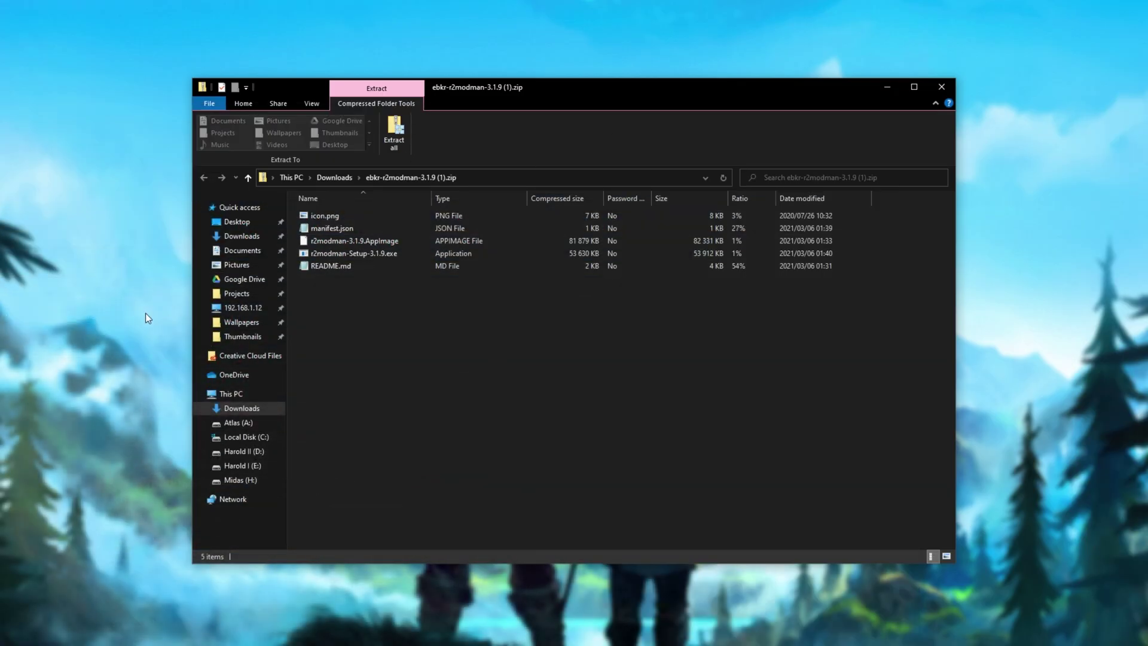
right_click(145, 313)
mouse_move(173, 479)
click(317, 479)
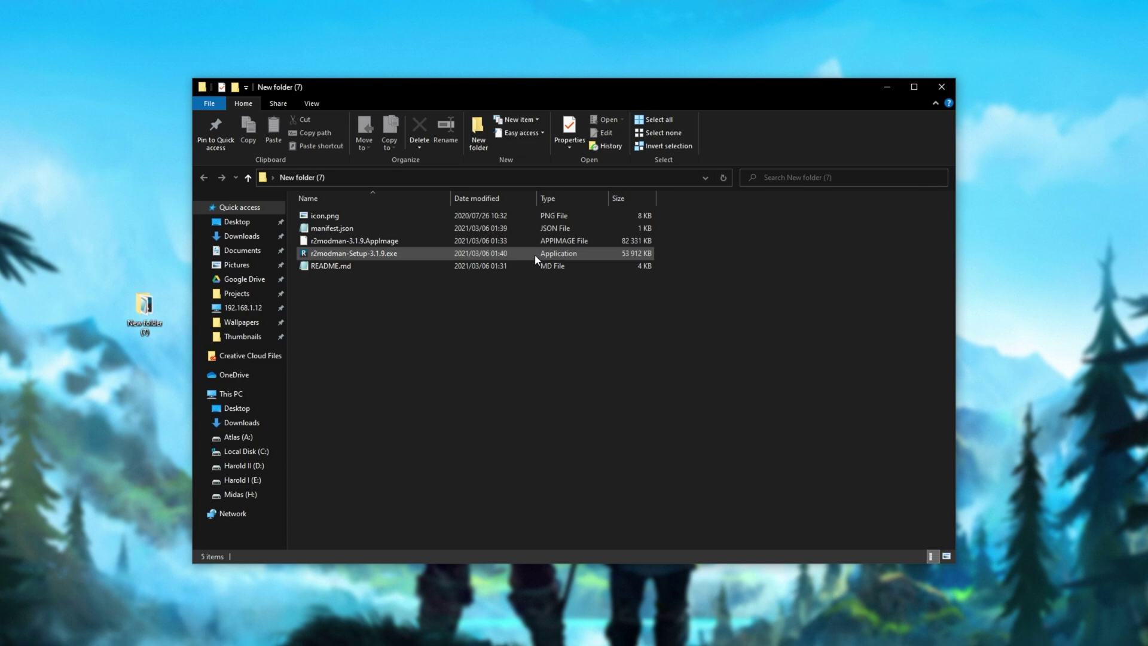
Run r2modman-Setup-3.1.9.exe and install it per-user to the default folder, launching it at the end.
double_click(535, 254)
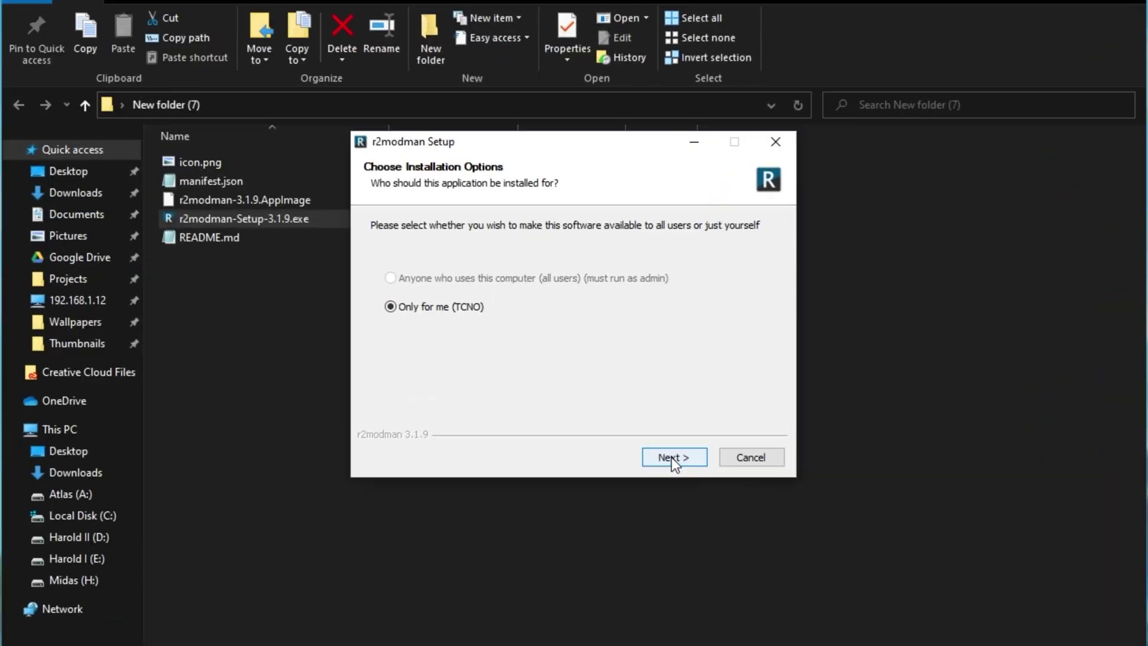
click(672, 457)
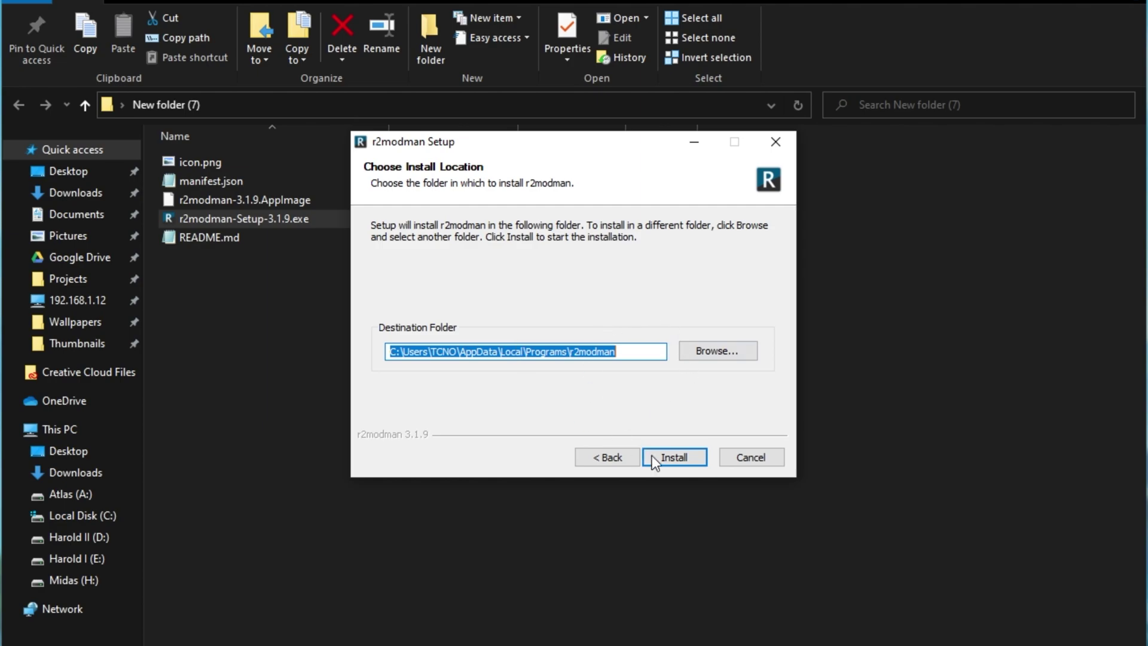
click(669, 459)
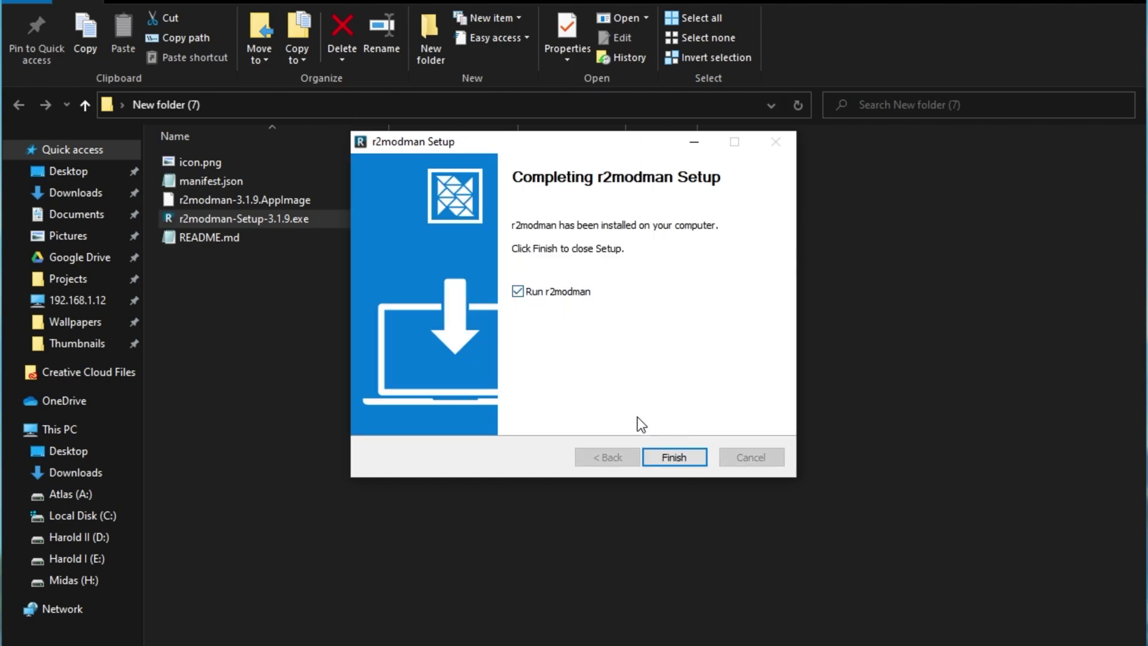
click(665, 456)
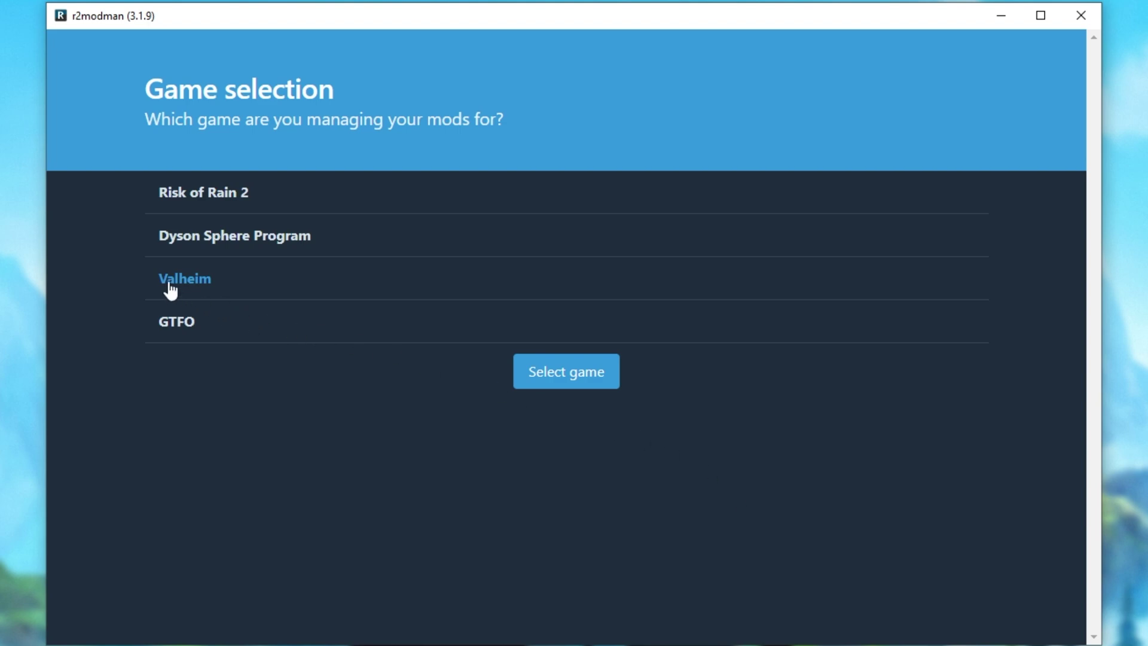
Choose Valheim as the managed game and select the Default profile.
click(558, 373)
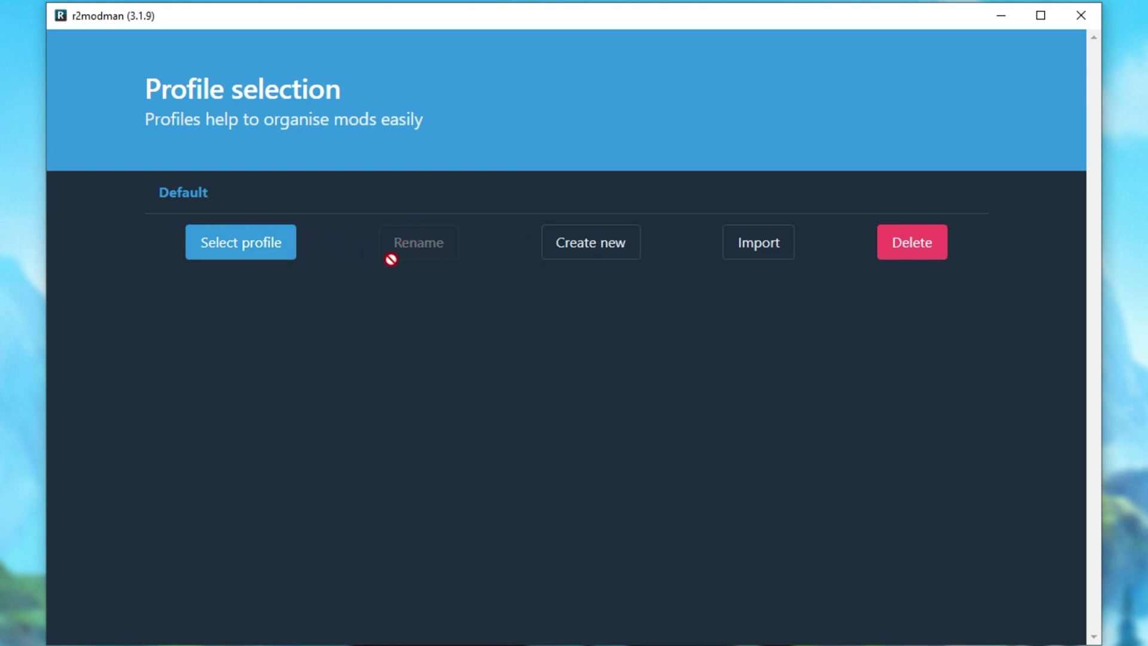
click(285, 245)
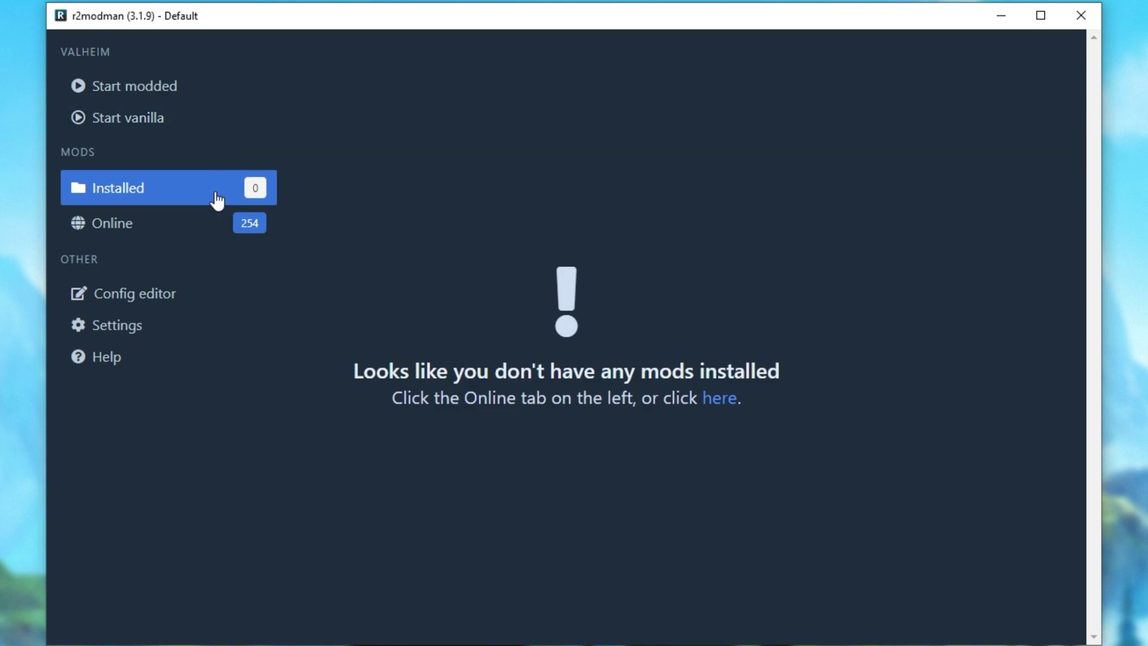
Look through the Online, Config editor and Help pages, then scroll Settings down to Change Valheim directory.
click(222, 223)
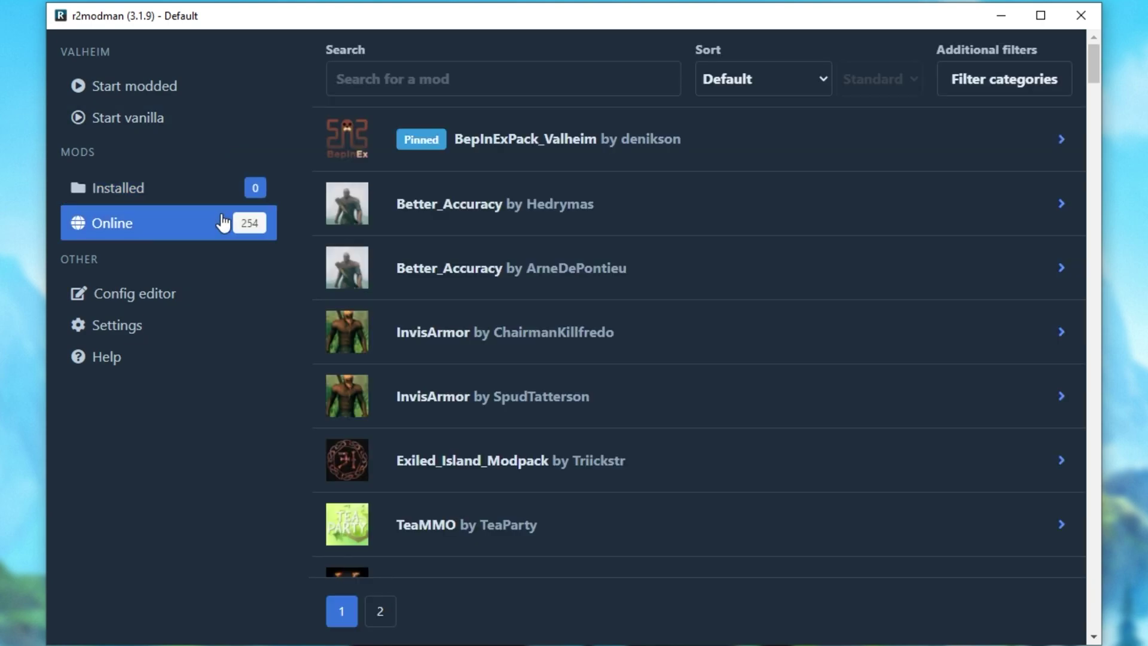
click(200, 293)
click(201, 327)
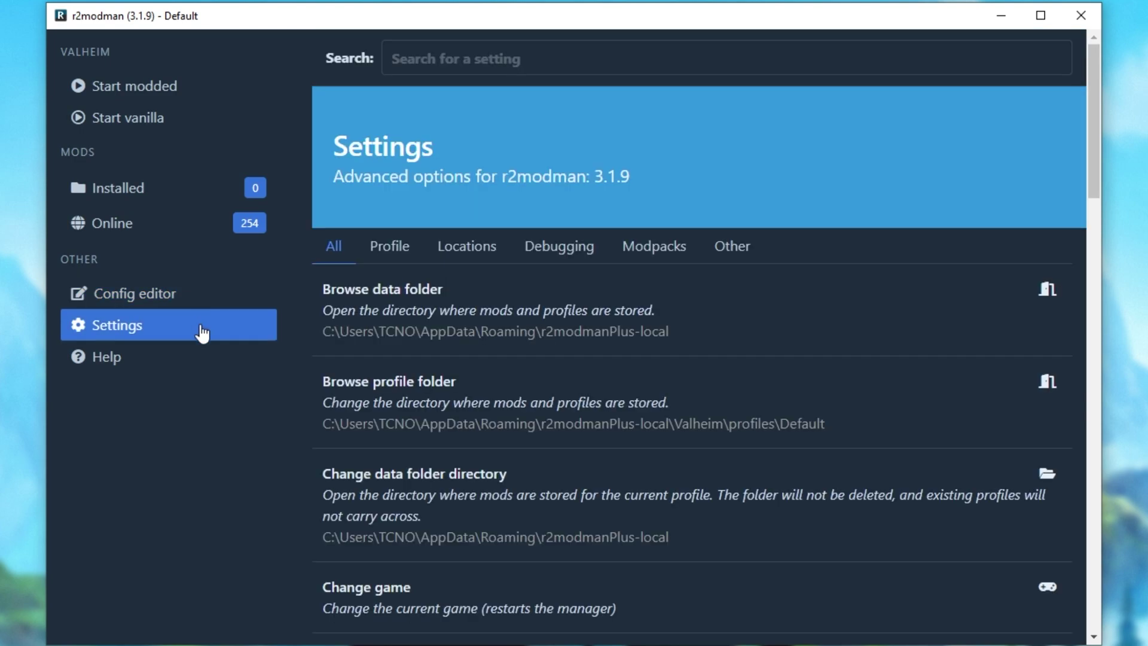
click(189, 364)
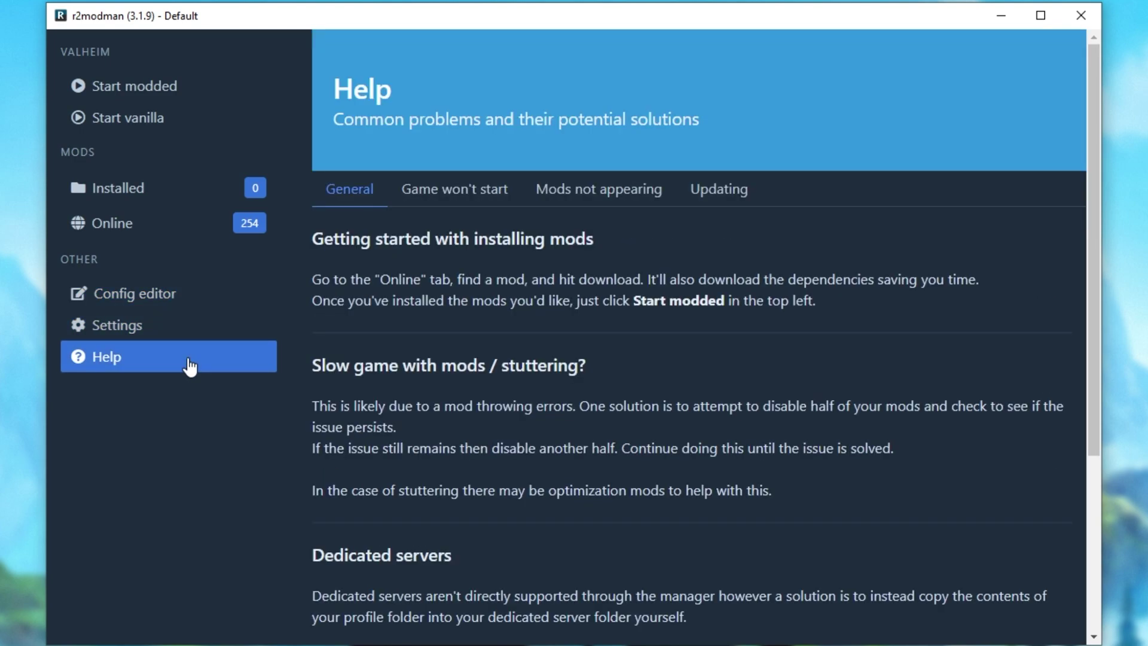
click(200, 326)
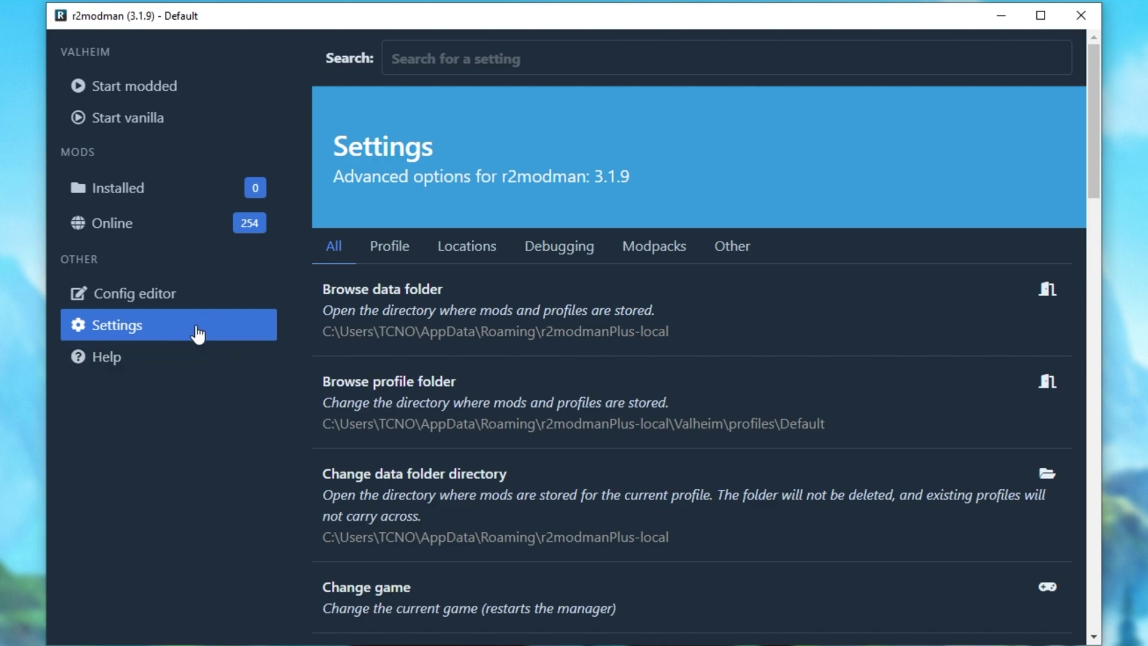
scroll(429, 363, down, 7)
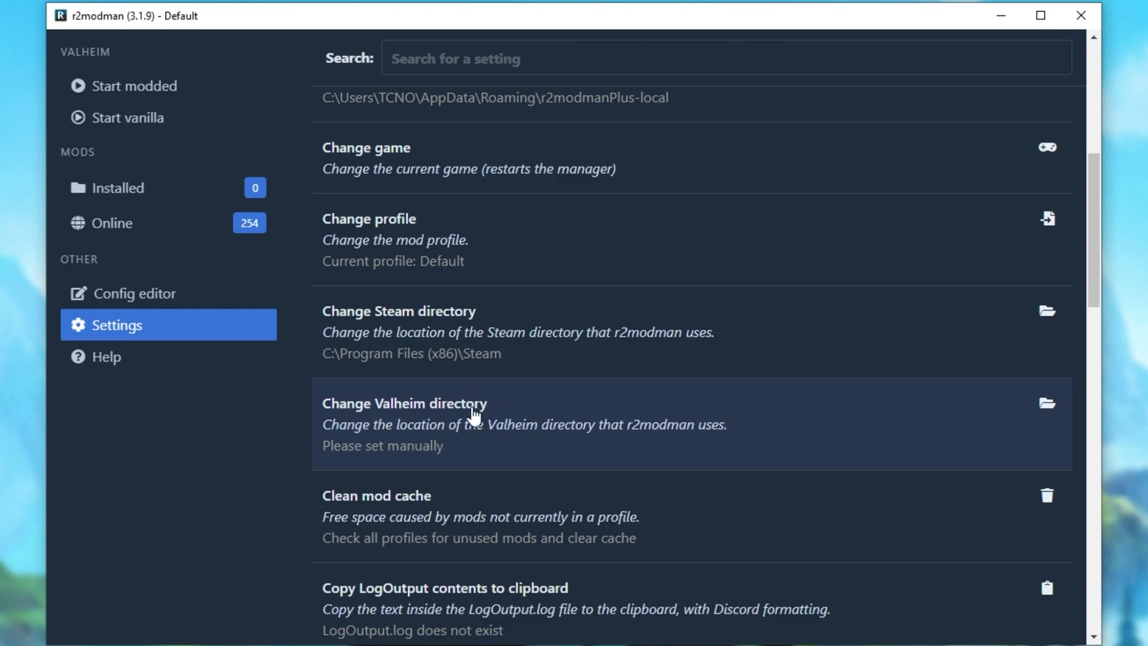
Browse through E:\Games\Steam\steamapps\common to the Valheim folder and select it as the game directory.
click(504, 426)
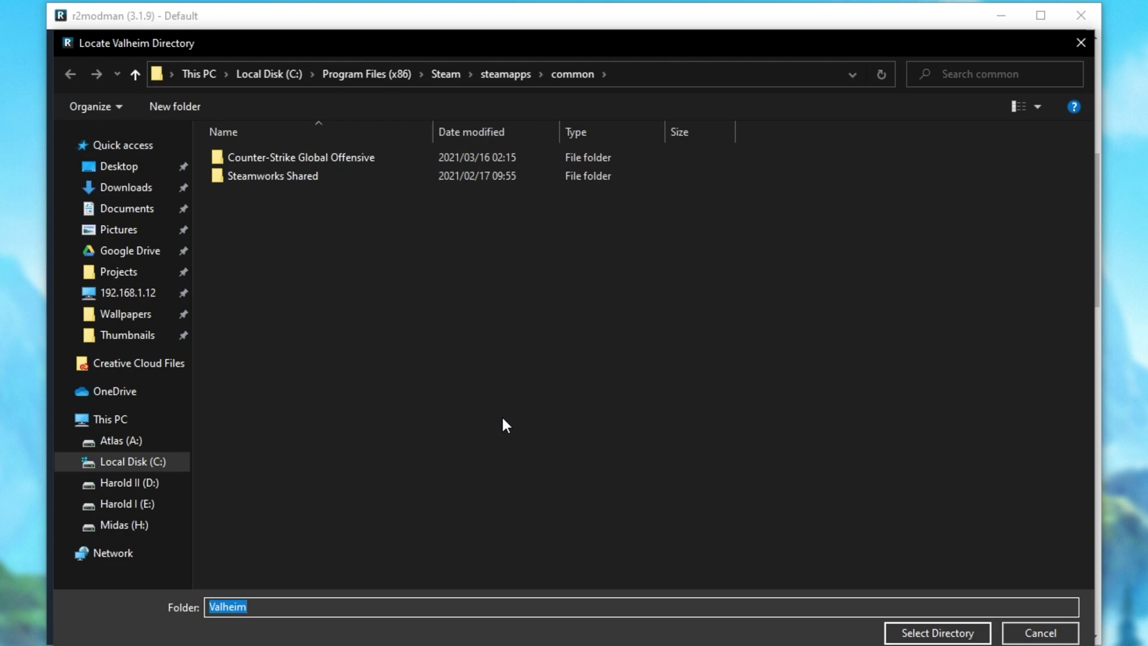
click(148, 505)
double_click(308, 271)
click(297, 238)
double_click(296, 239)
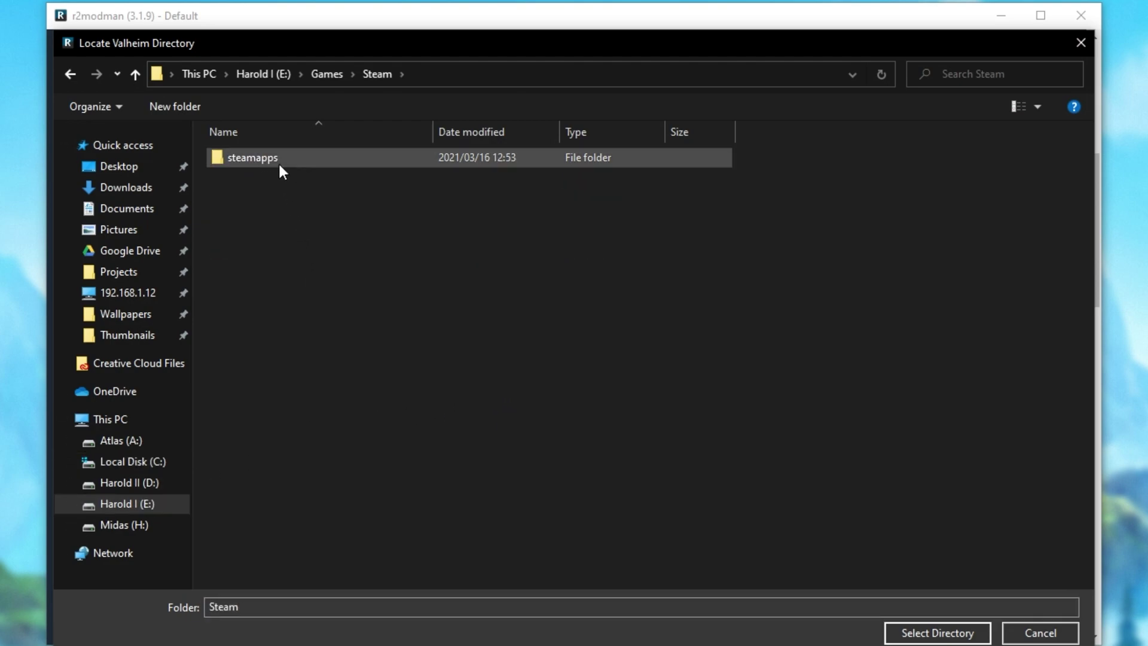
double_click(278, 165)
double_click(276, 162)
scroll(277, 166, down, 6)
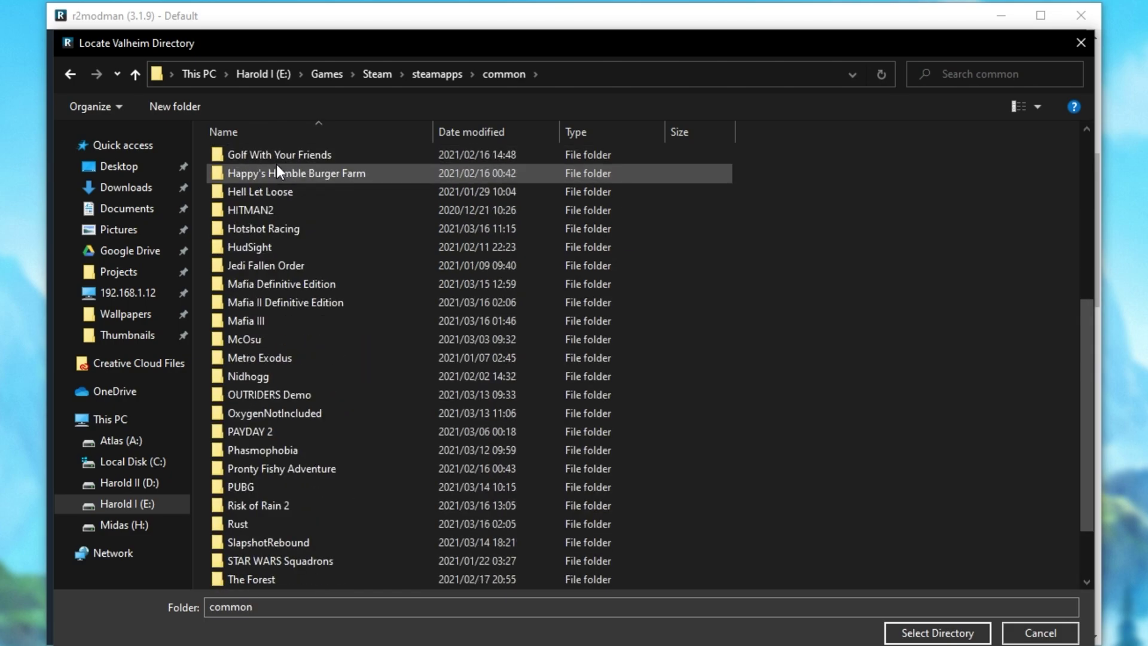
key(v)
double_click(254, 522)
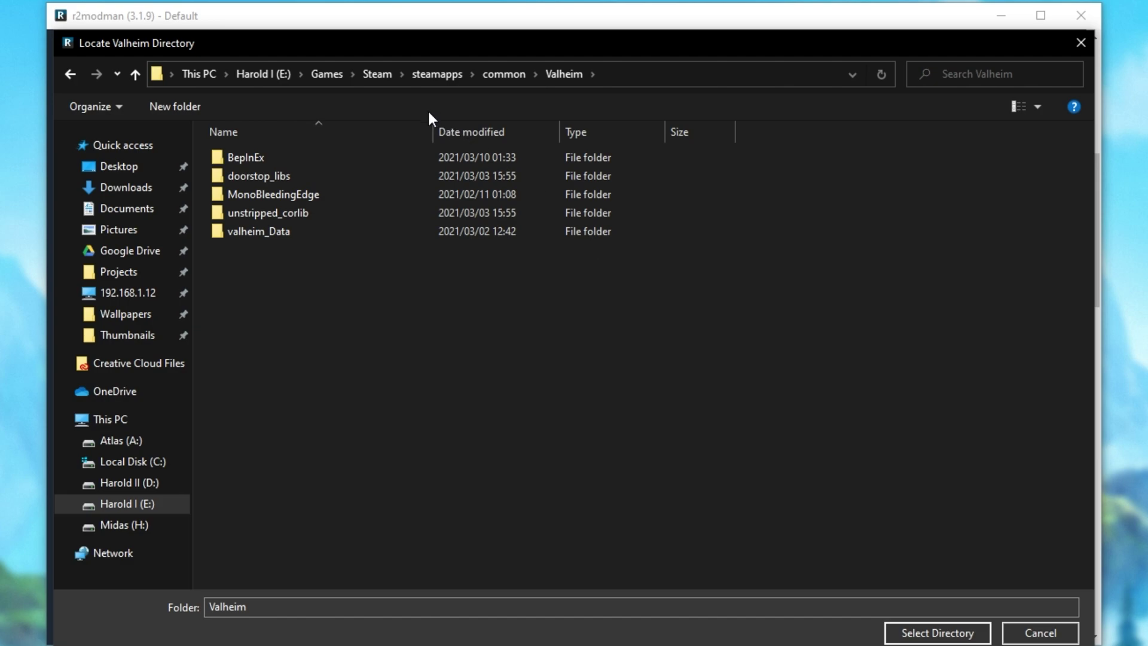
click(957, 634)
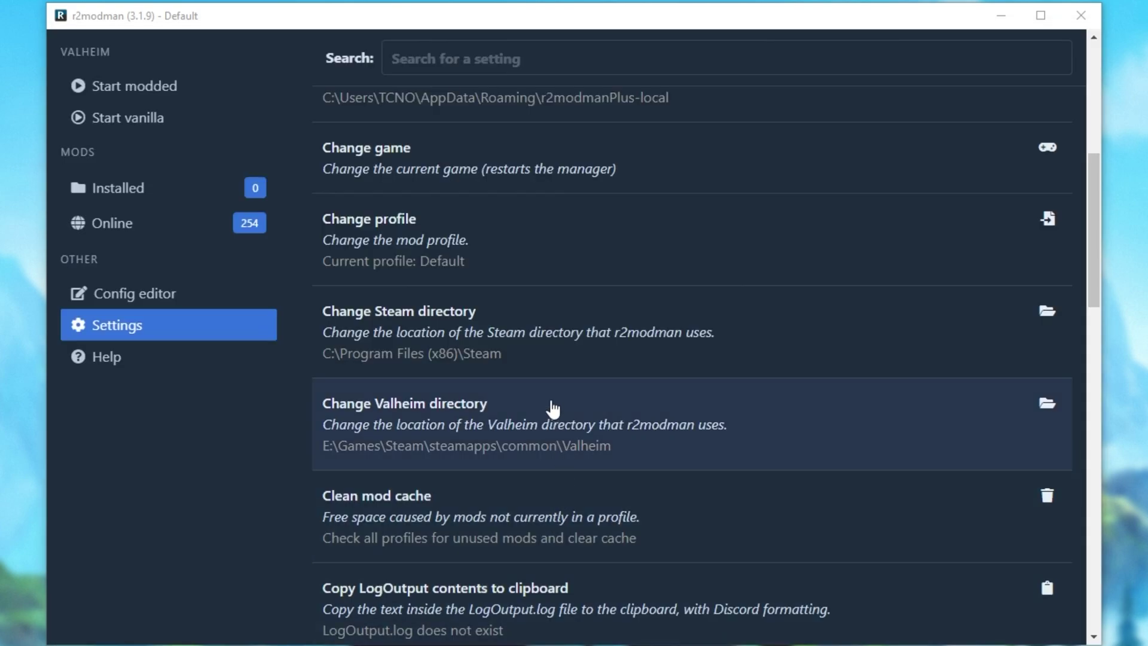
Scroll Settings back up, go to Installed, and reselect the Default profile.
scroll(553, 408, up, 7)
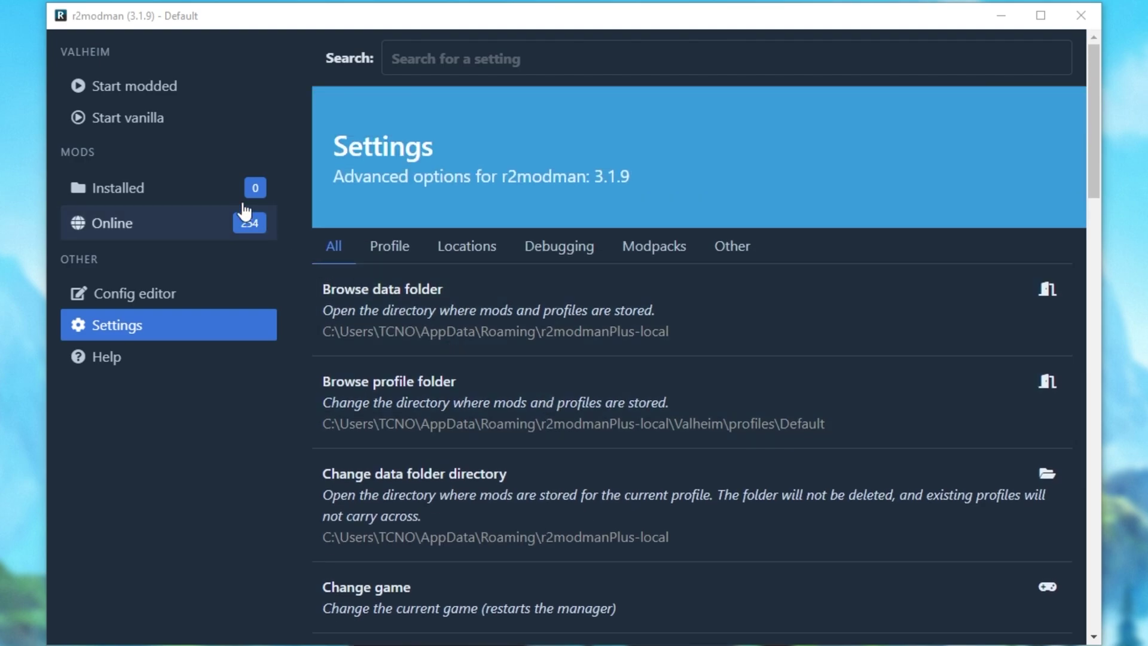
click(232, 189)
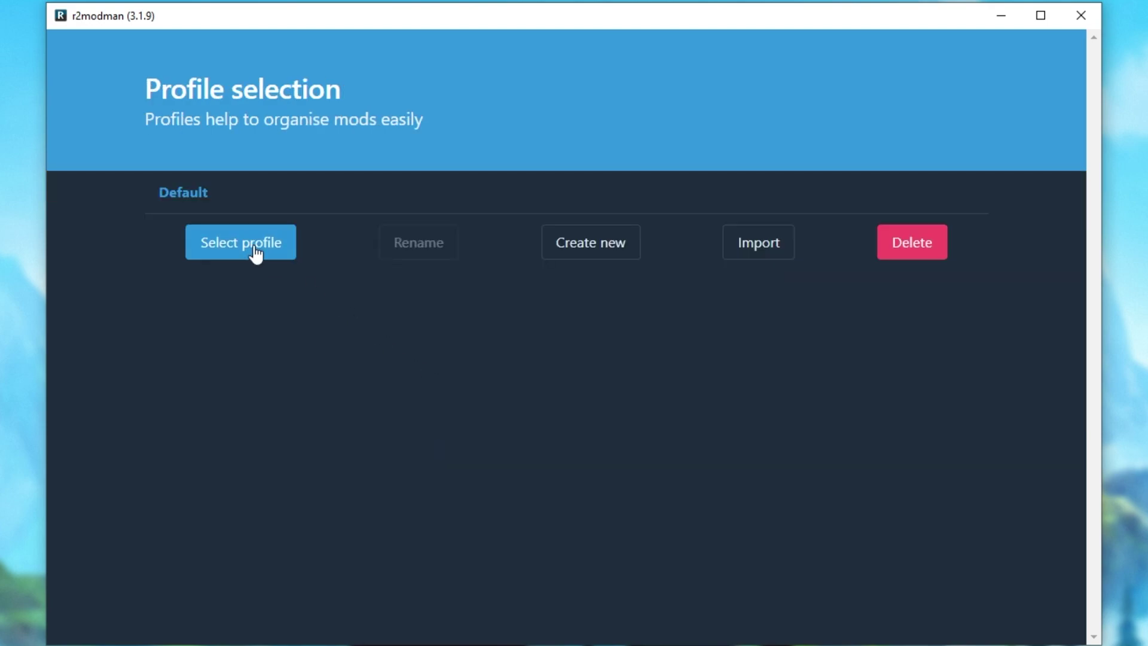
click(255, 246)
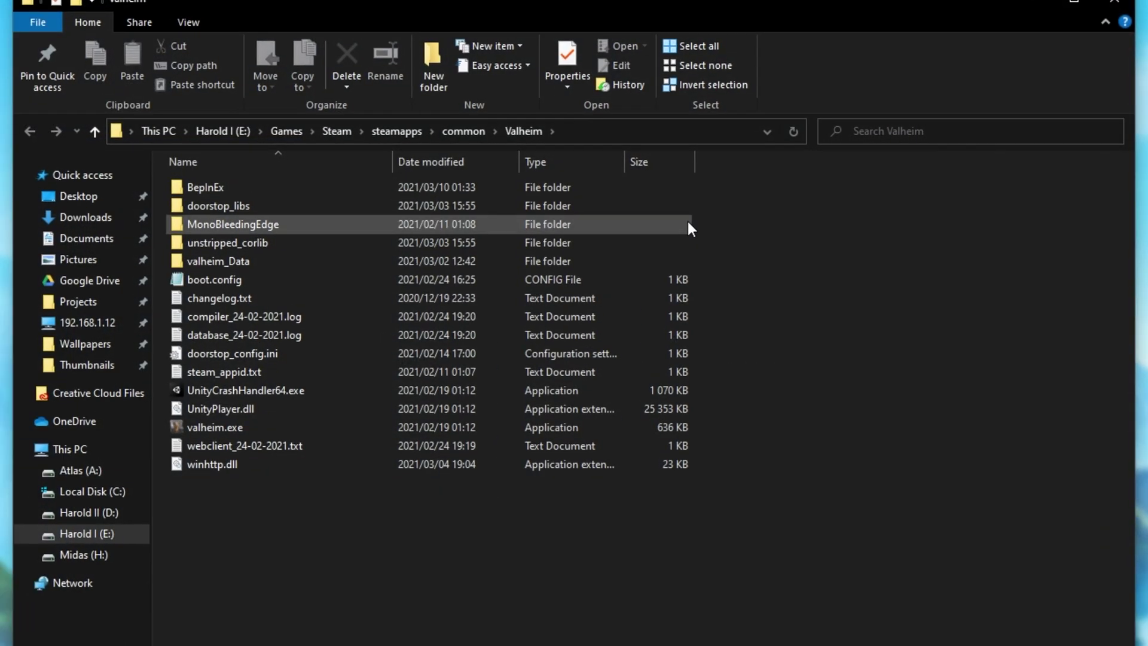
Move BepInEx and winhttp.dll from the Valheim folder into a new desktop folder named Backup.
click(458, 181)
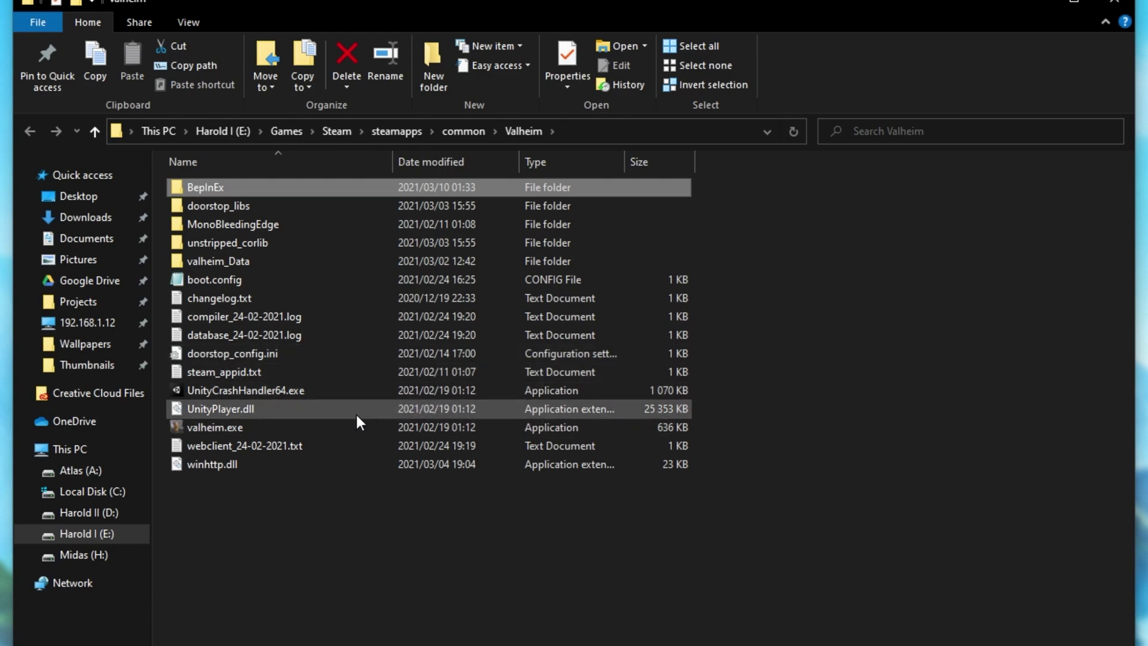
ctrl+click(261, 464)
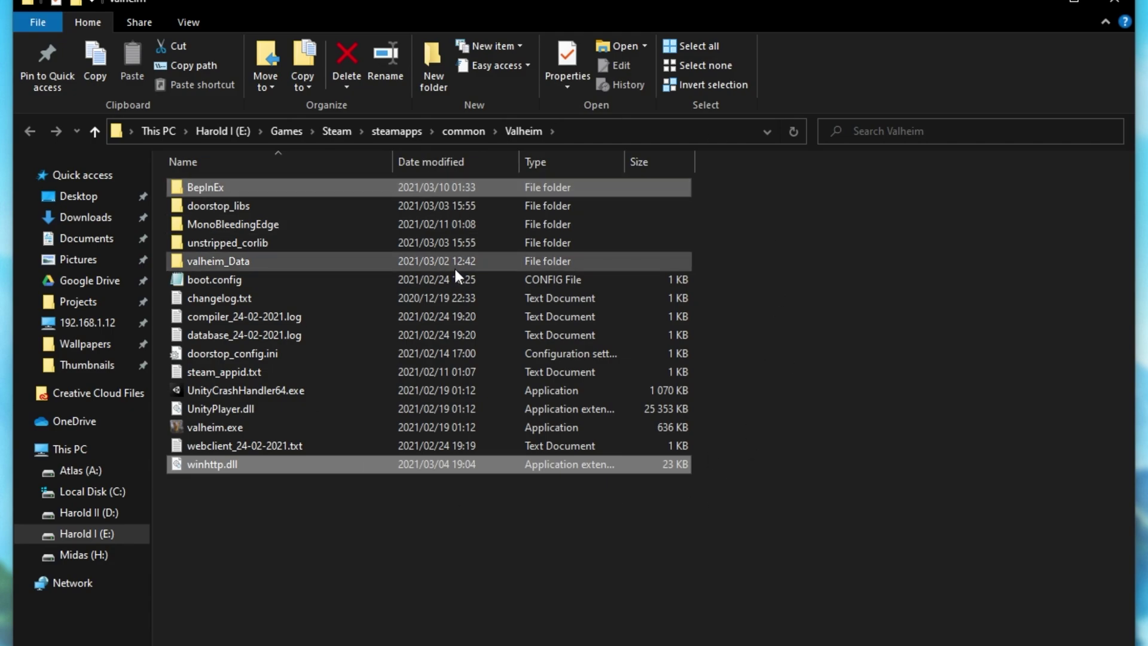
right_click(439, 191)
click(517, 545)
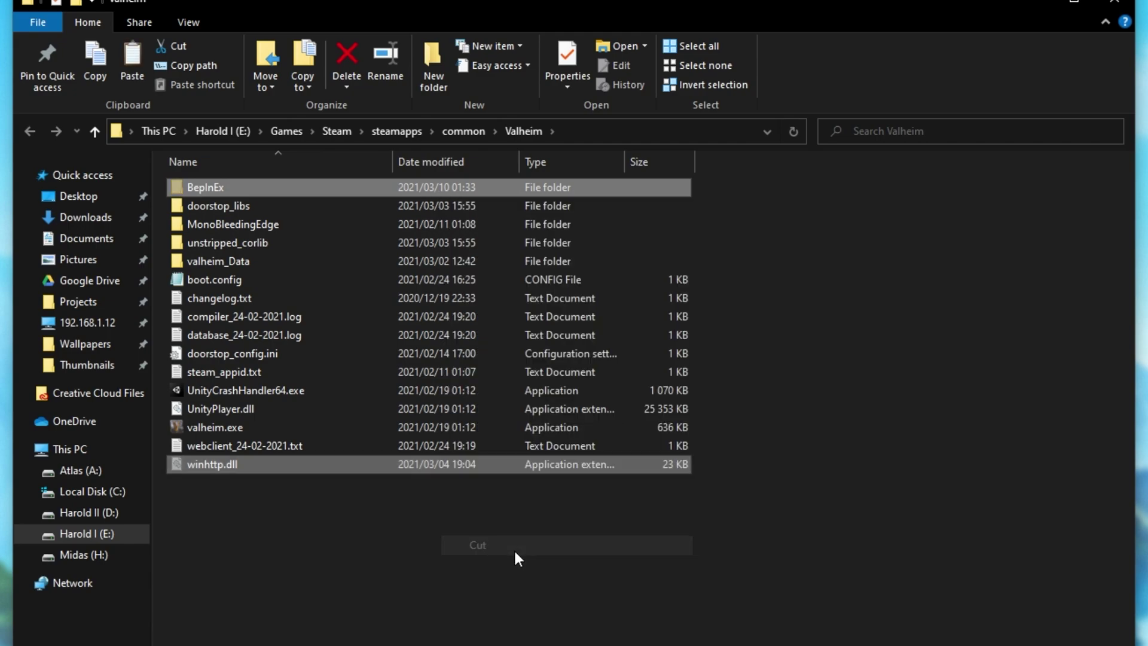
right_click(115, 413)
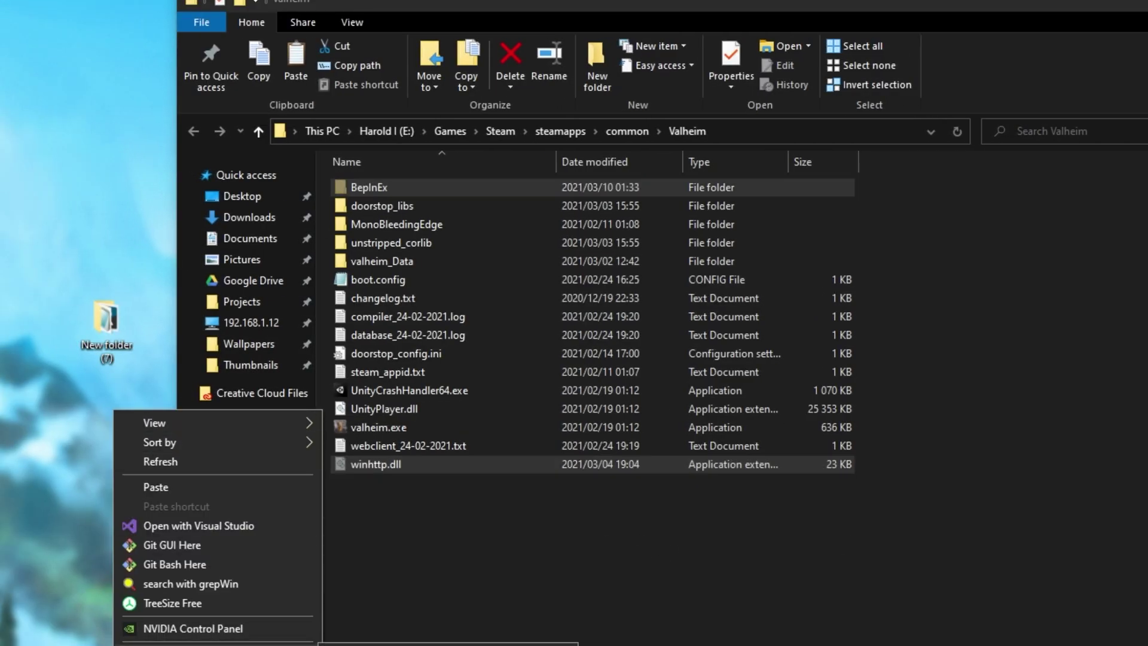
text(fBackup)
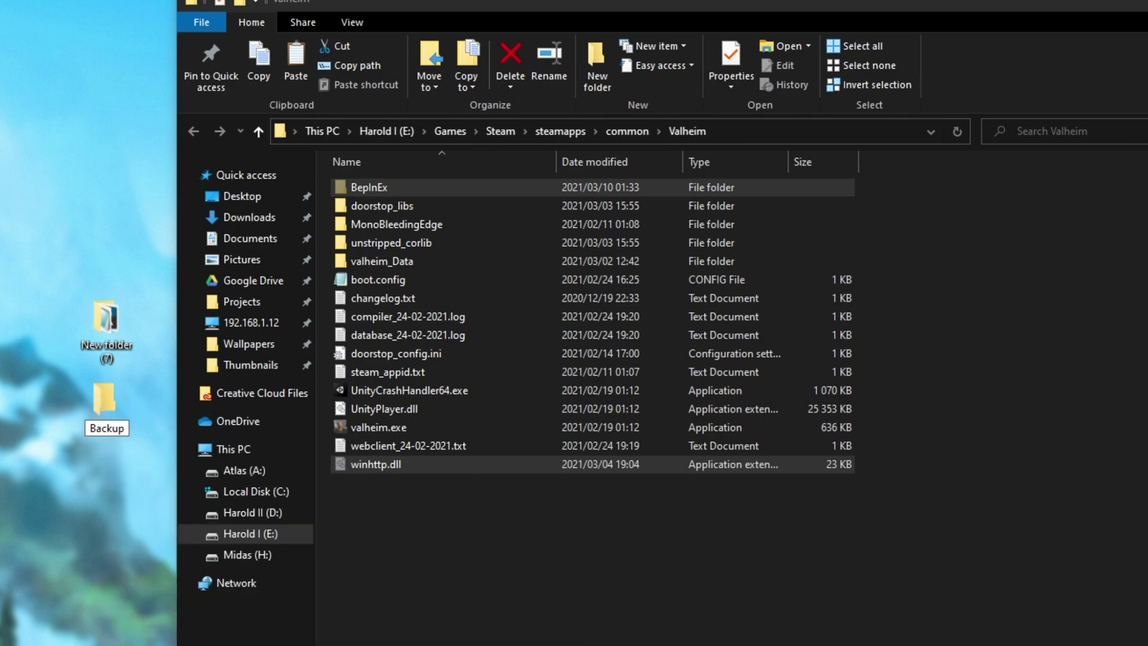
key(Return)
key(Return)
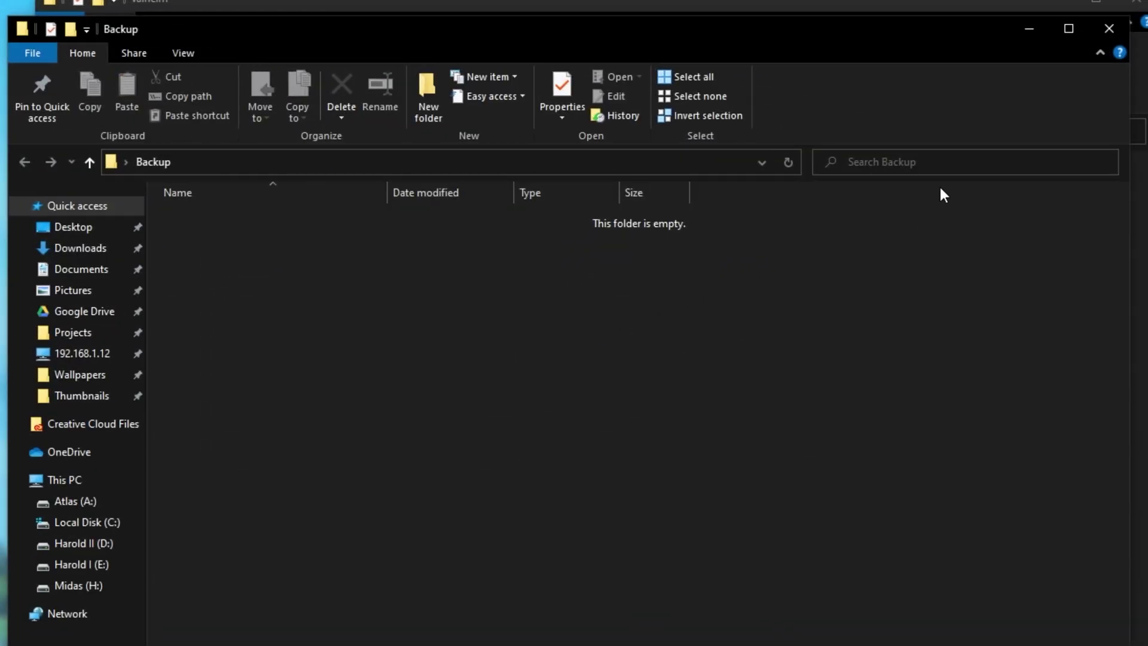
key(ctrl+v)
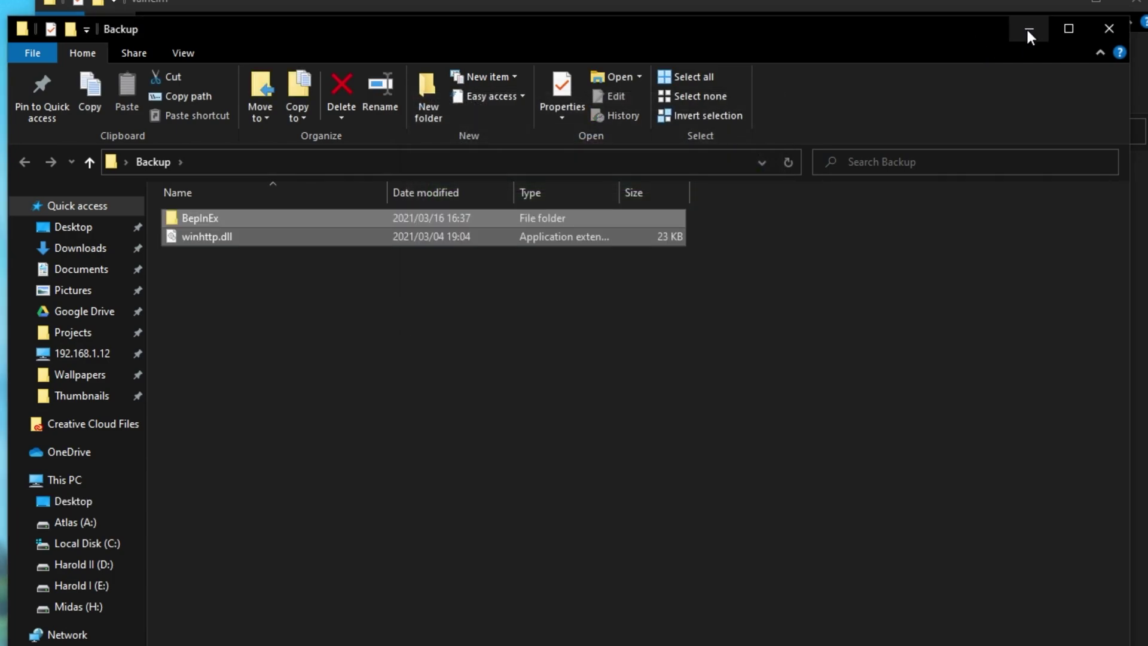
click(1027, 30)
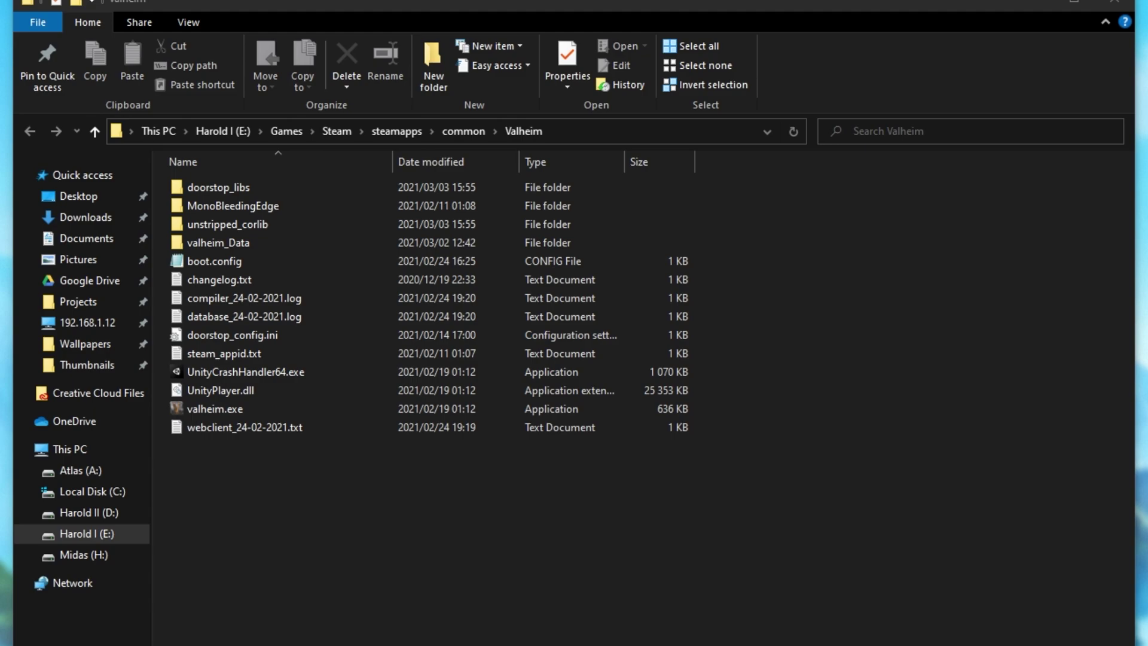
Move doorstop_libs, unstripped_corlib and doorstop_config.ini into Backup, then minimize both Explorer windows.
click(311, 188)
ctrl+click(326, 226)
ctrl+click(295, 329)
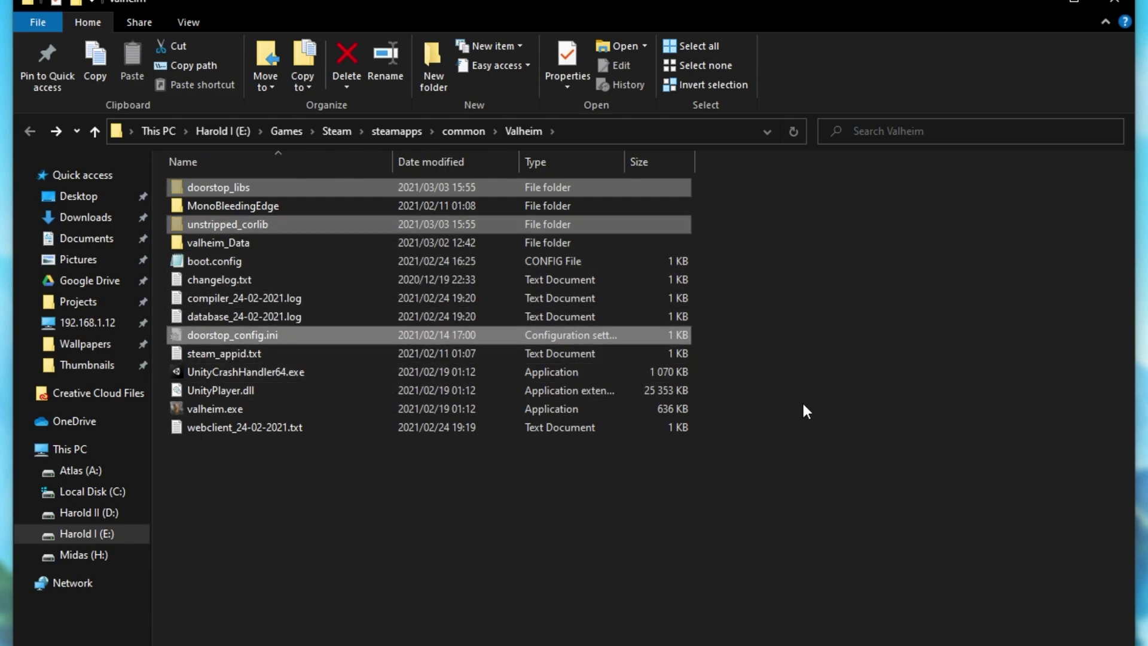
key(ctrl+c)
key(alt+Tab)
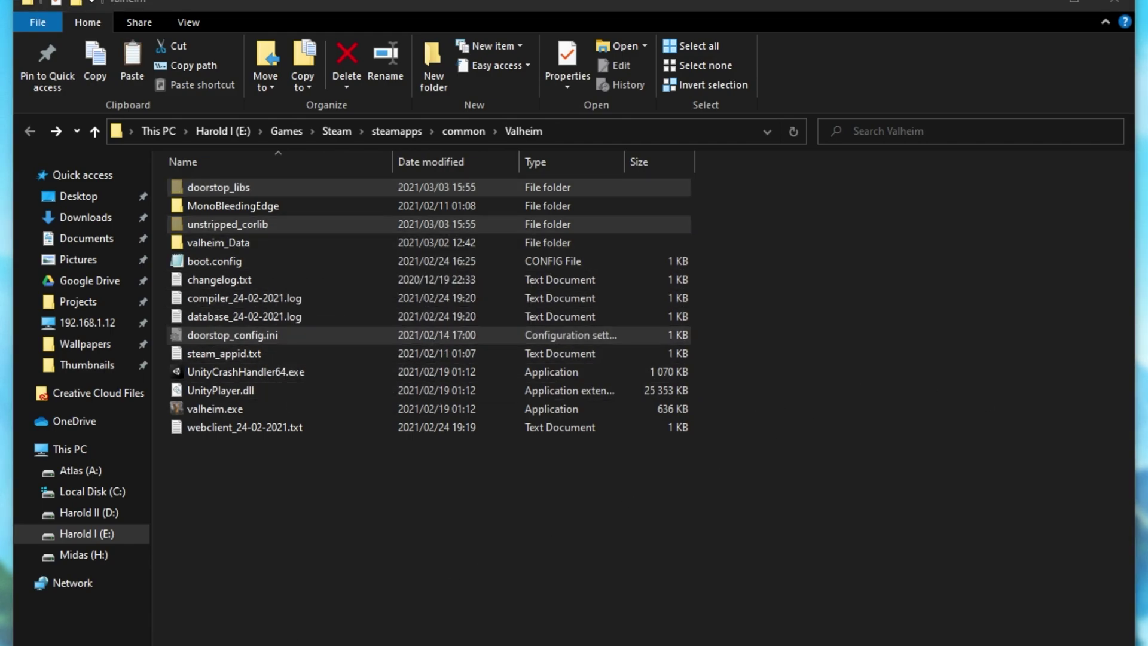
mouse_move(1147, 66)
mouse_down()
mouse_move(899, 66)
mouse_move(1147, 66)
mouse_up()
key(alt+Tab)
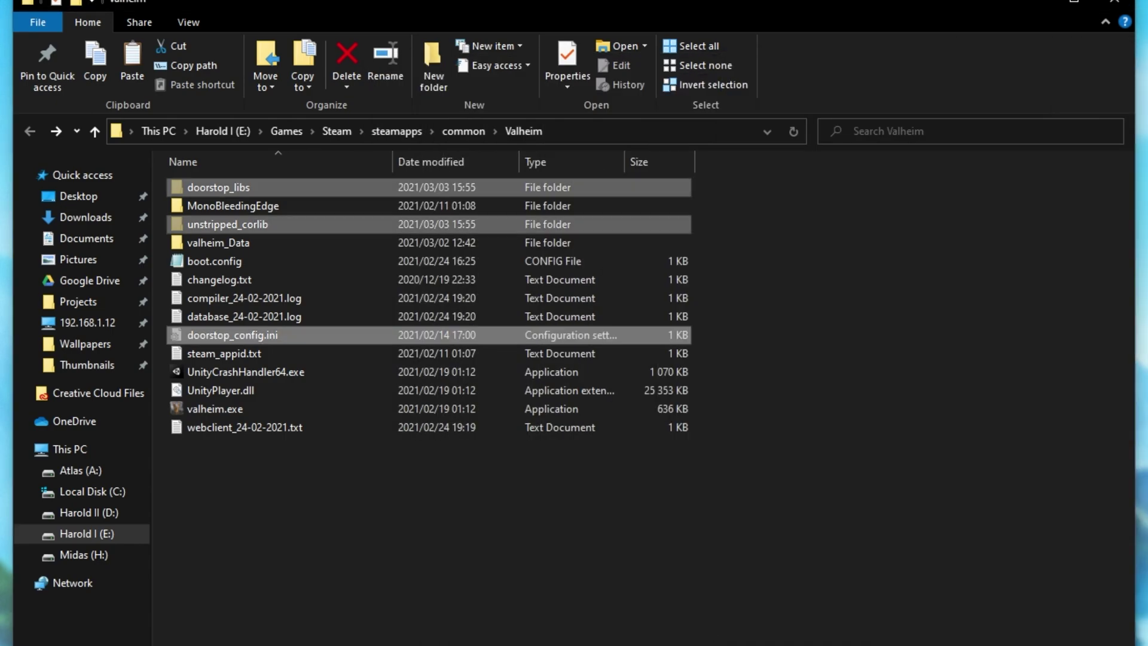
key(alt+Tab)
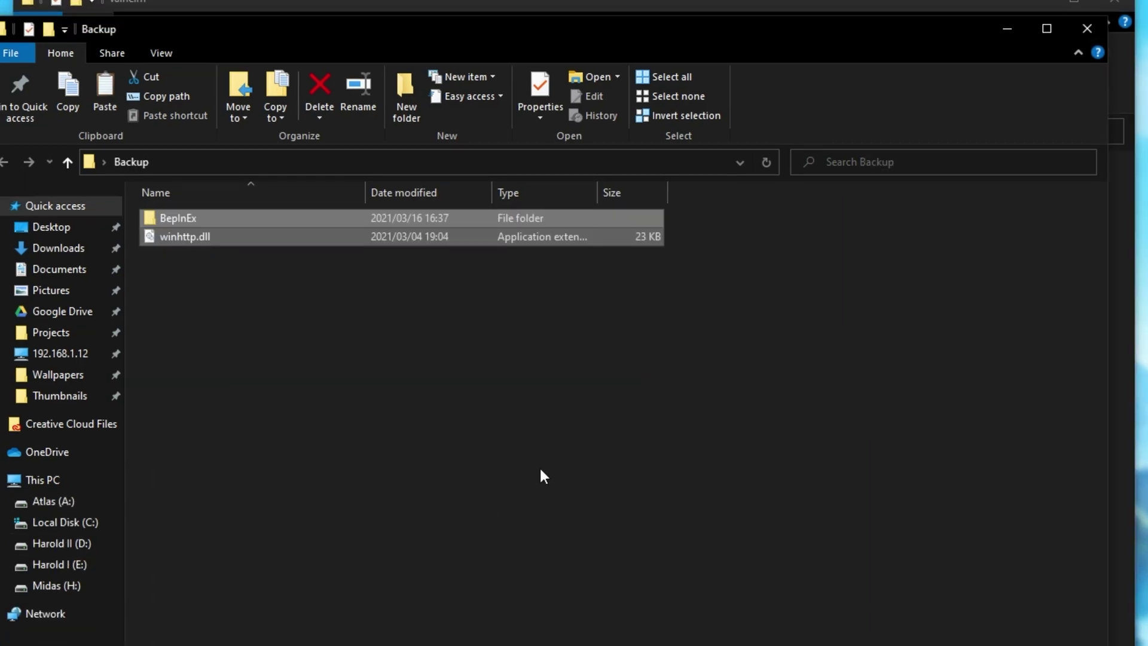
key(ctrl+v)
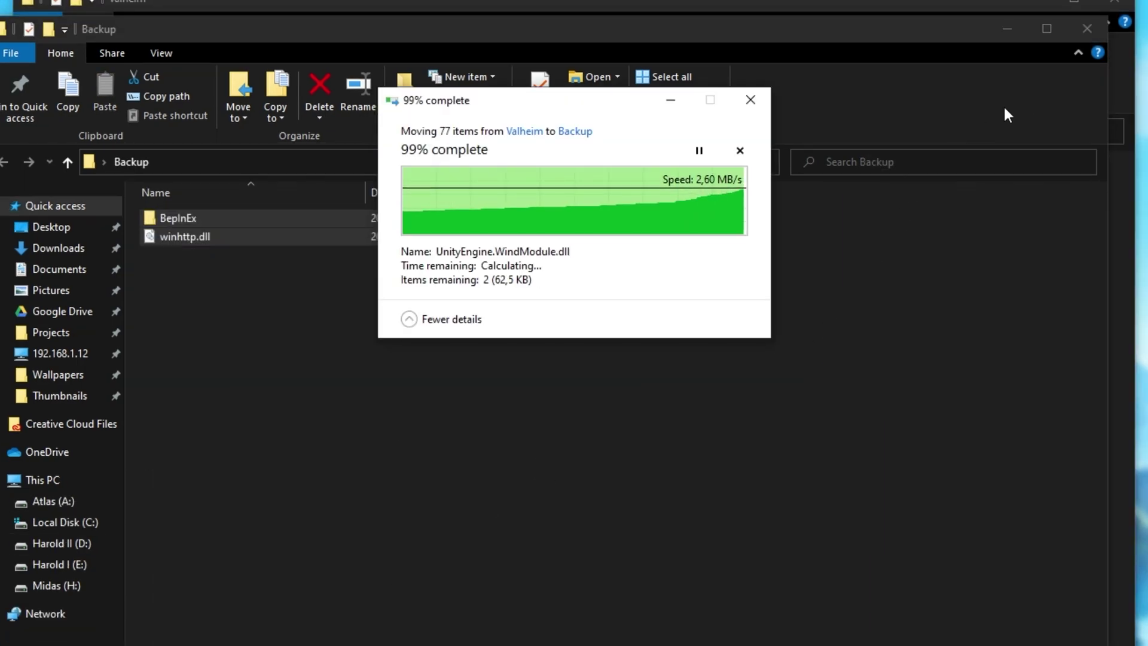
click(1005, 30)
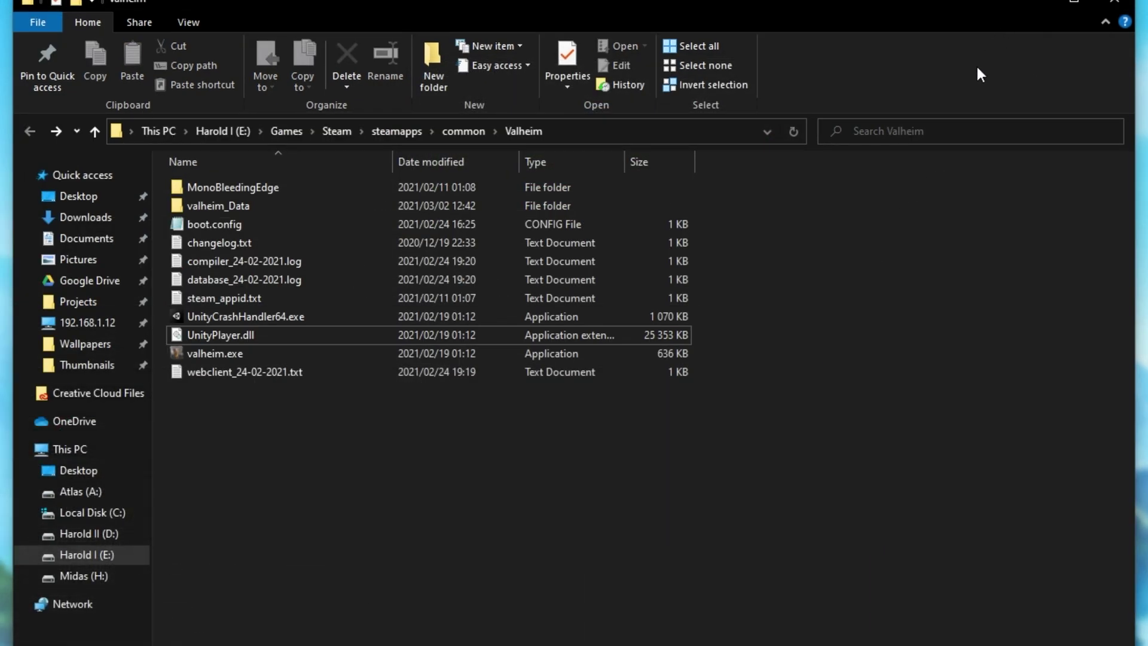
click(1035, 9)
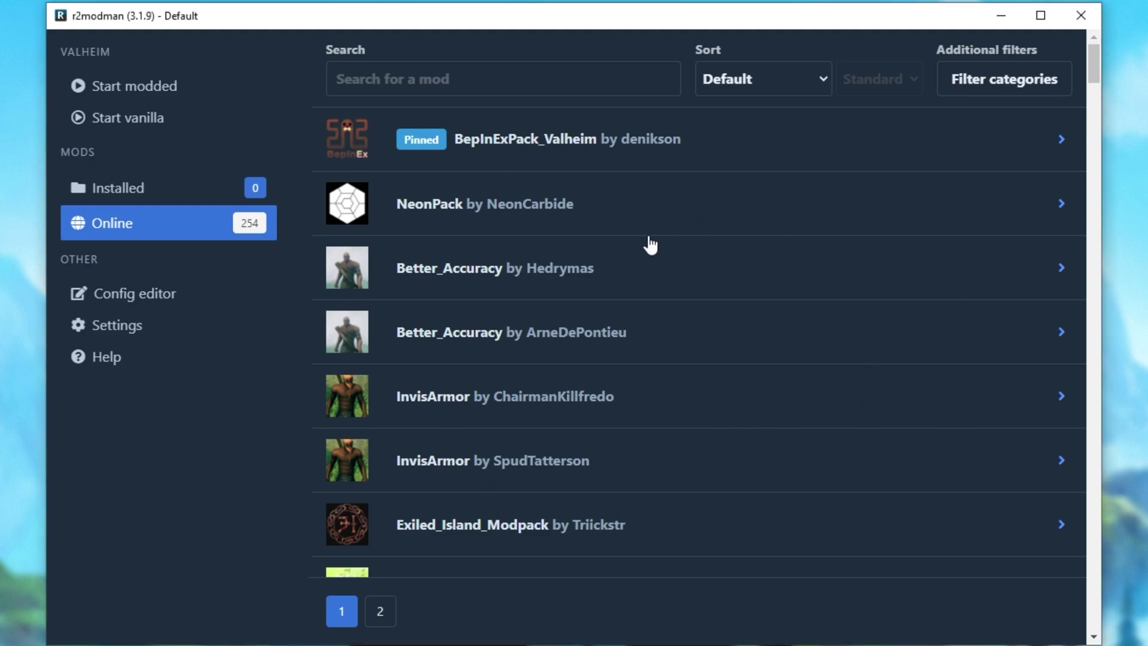
Download BepInExPack_Valheim 5.4.800 with dependencies and expand its entry in the Installed list.
scroll(777, 252, down, 10)
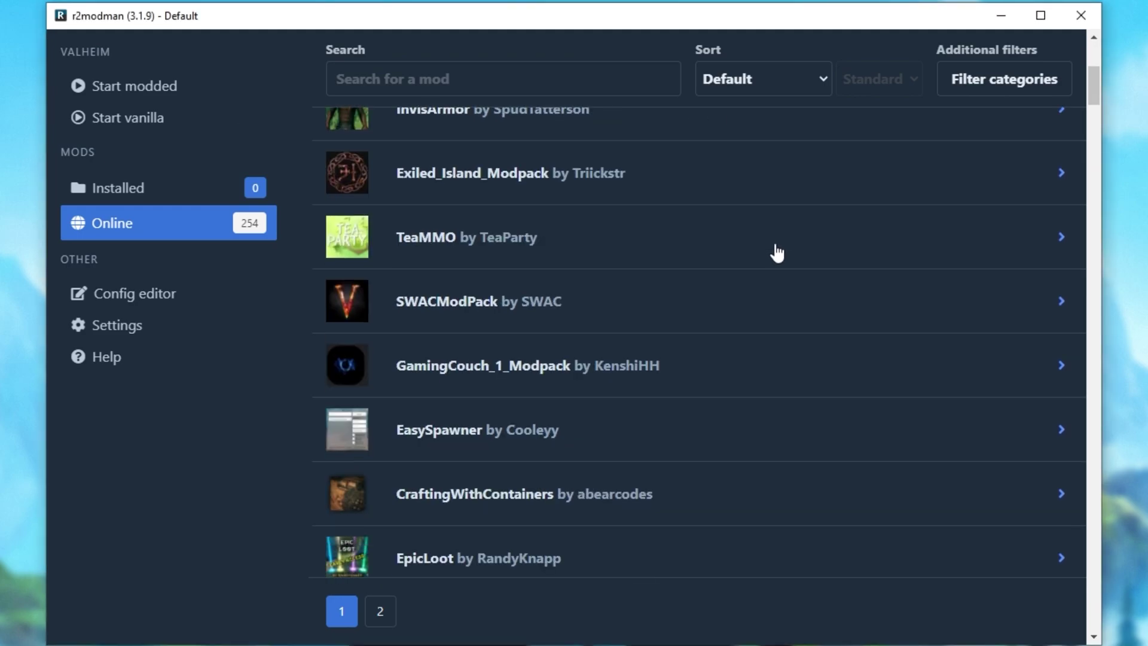
scroll(691, 207, up, 10)
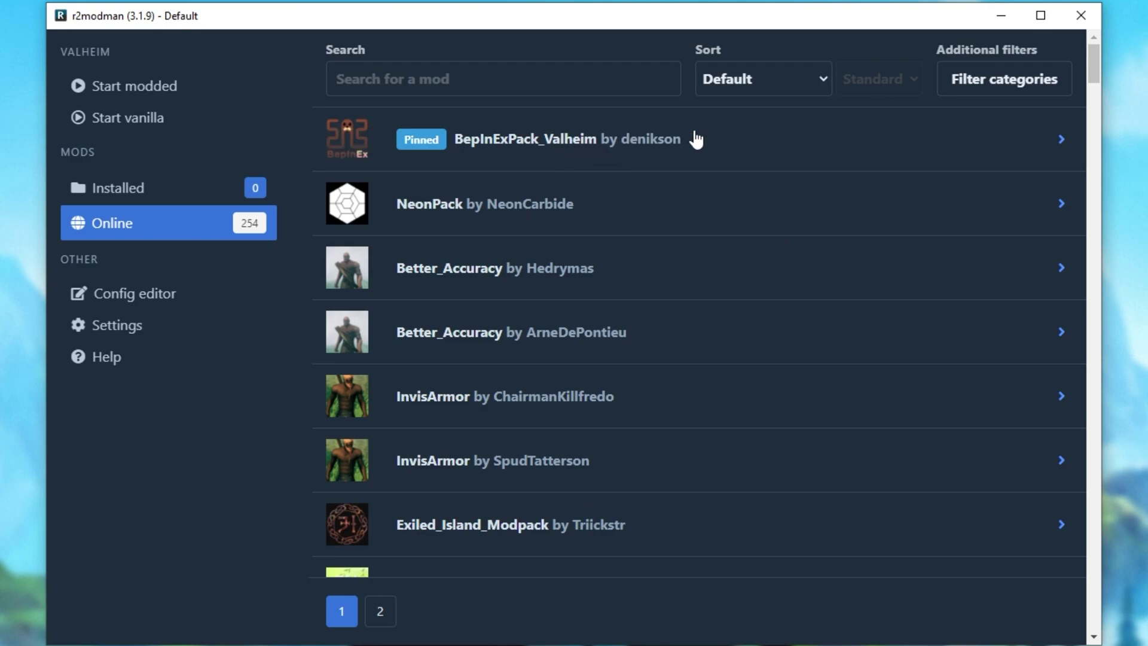
click(698, 147)
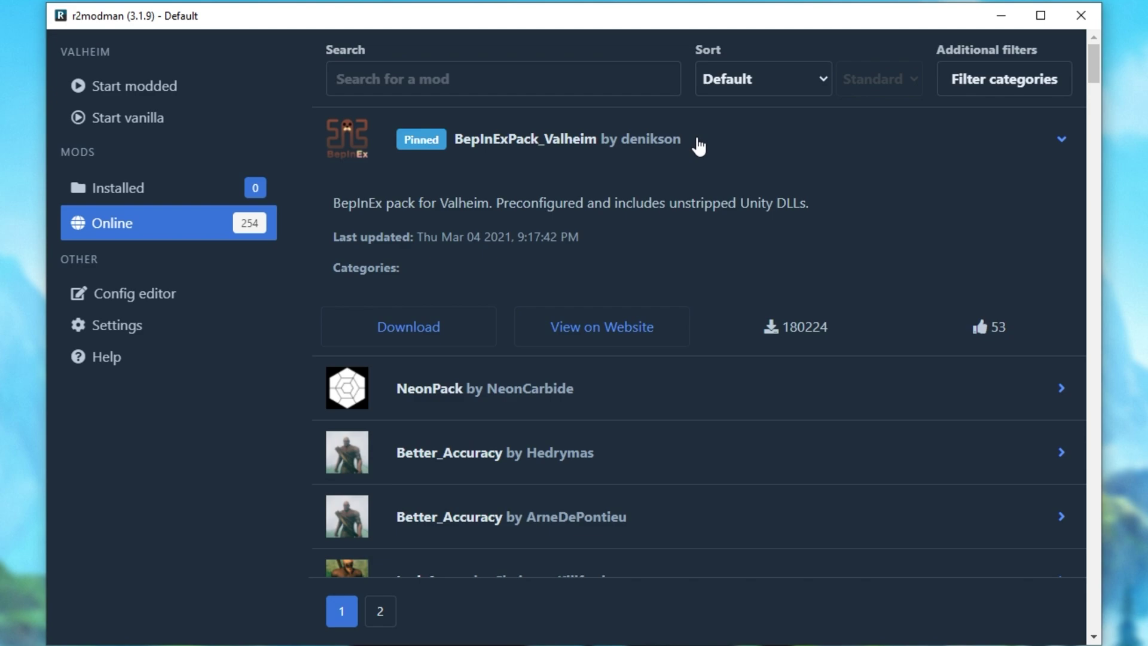
click(426, 339)
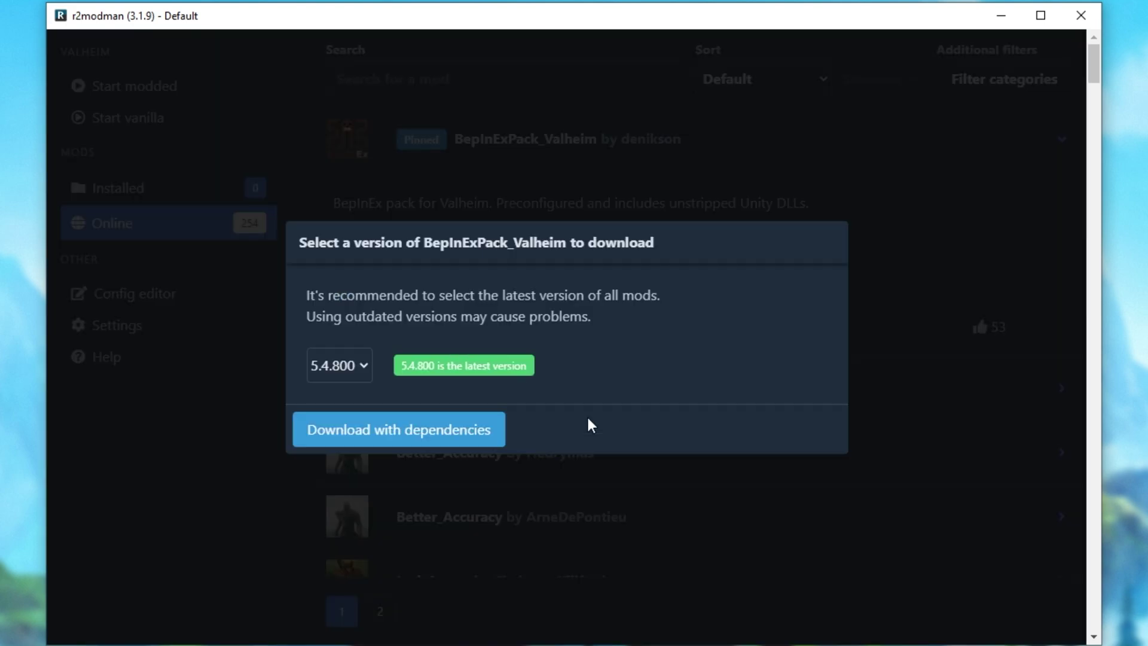
click(466, 433)
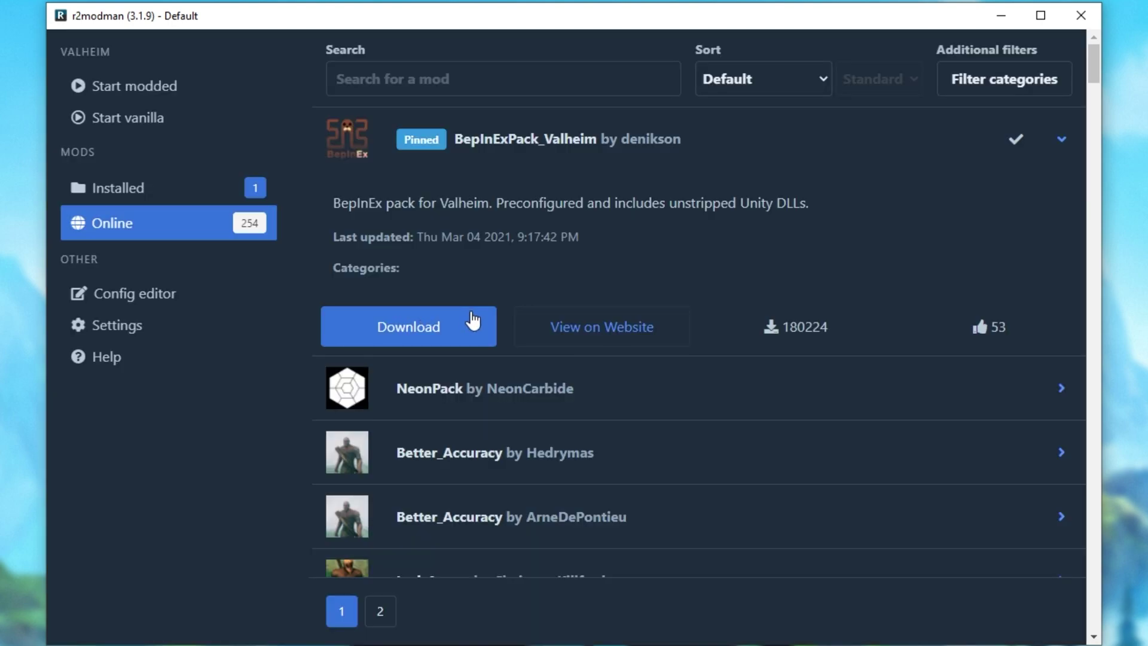
click(269, 203)
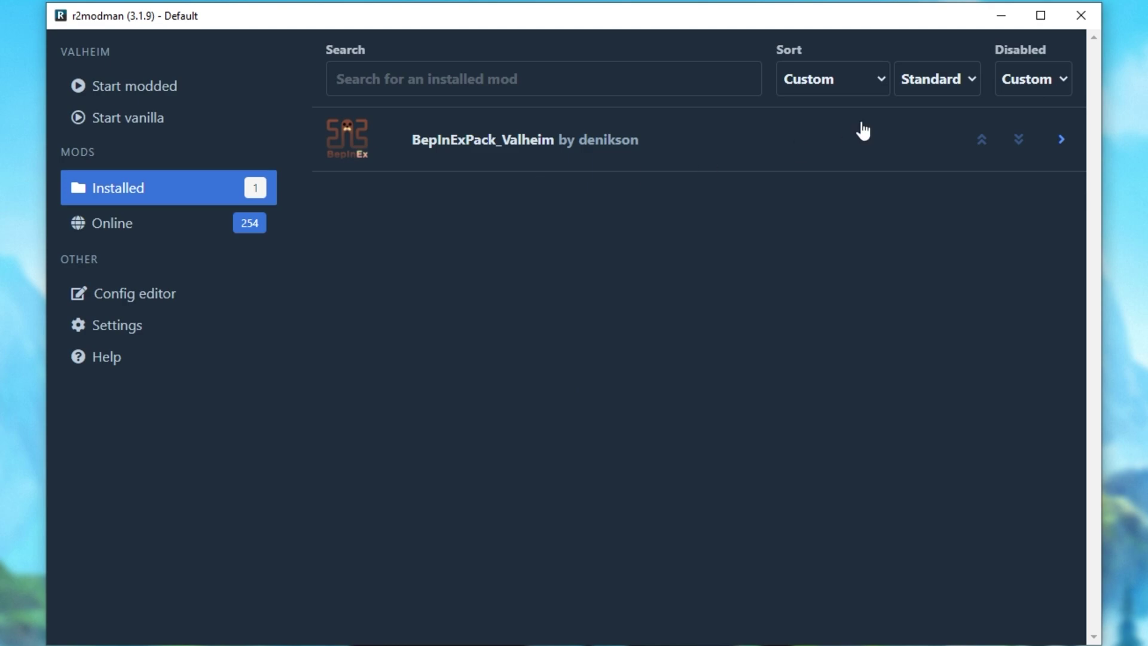
click(1060, 141)
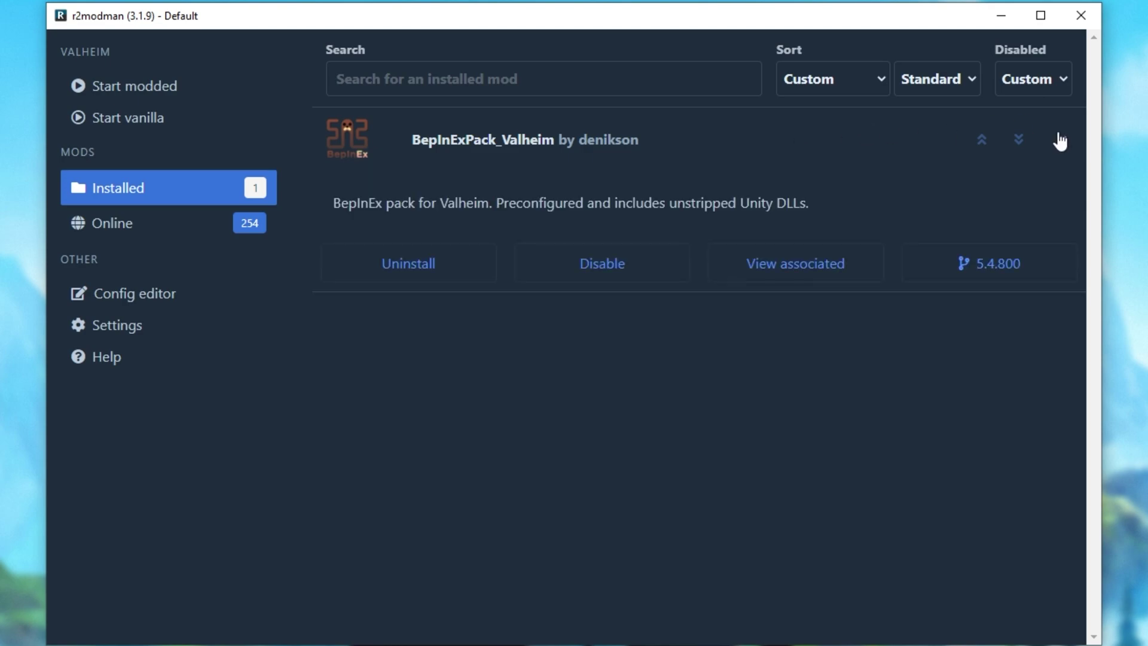
Sort the online mods by download count and install BetterUI with its dependencies.
click(142, 234)
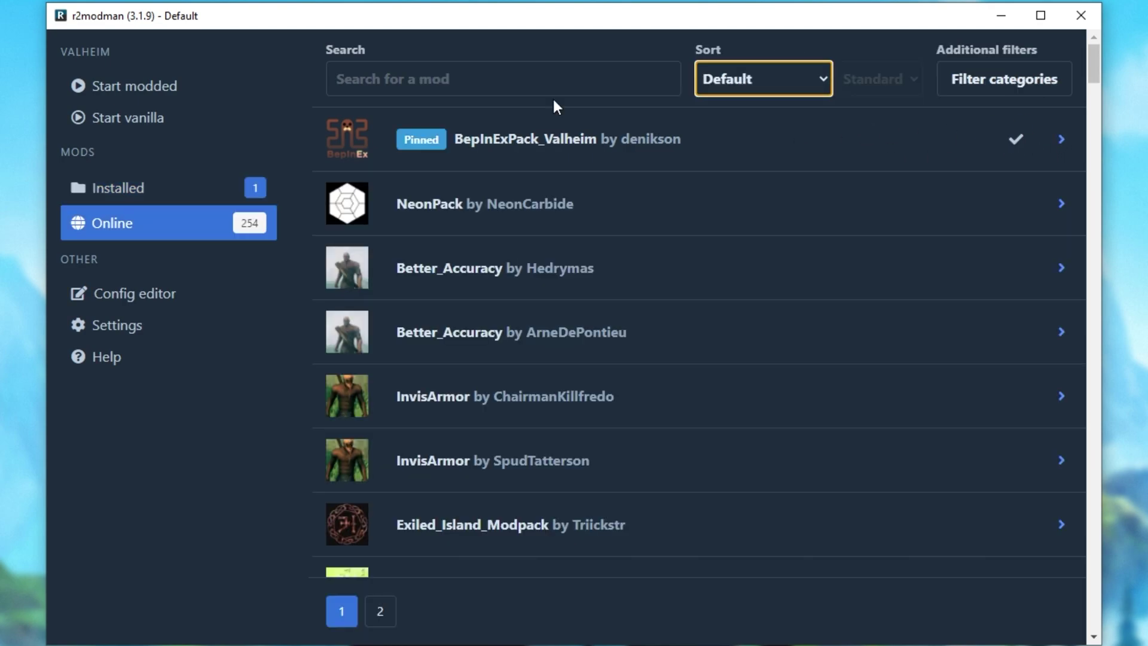
click(782, 80)
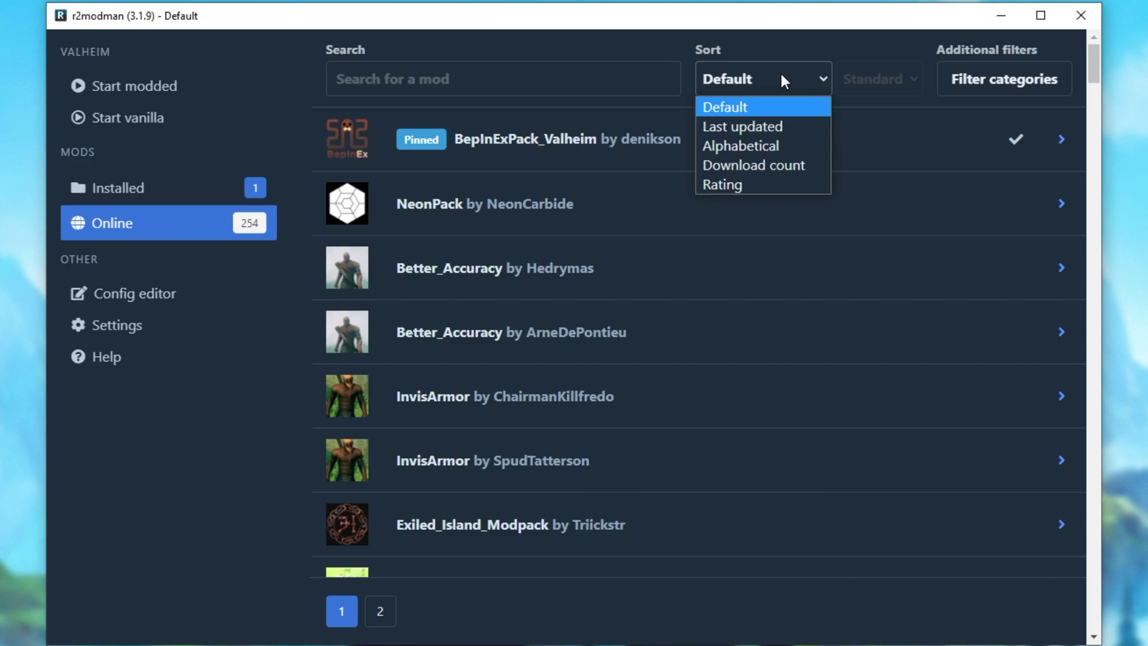
click(764, 162)
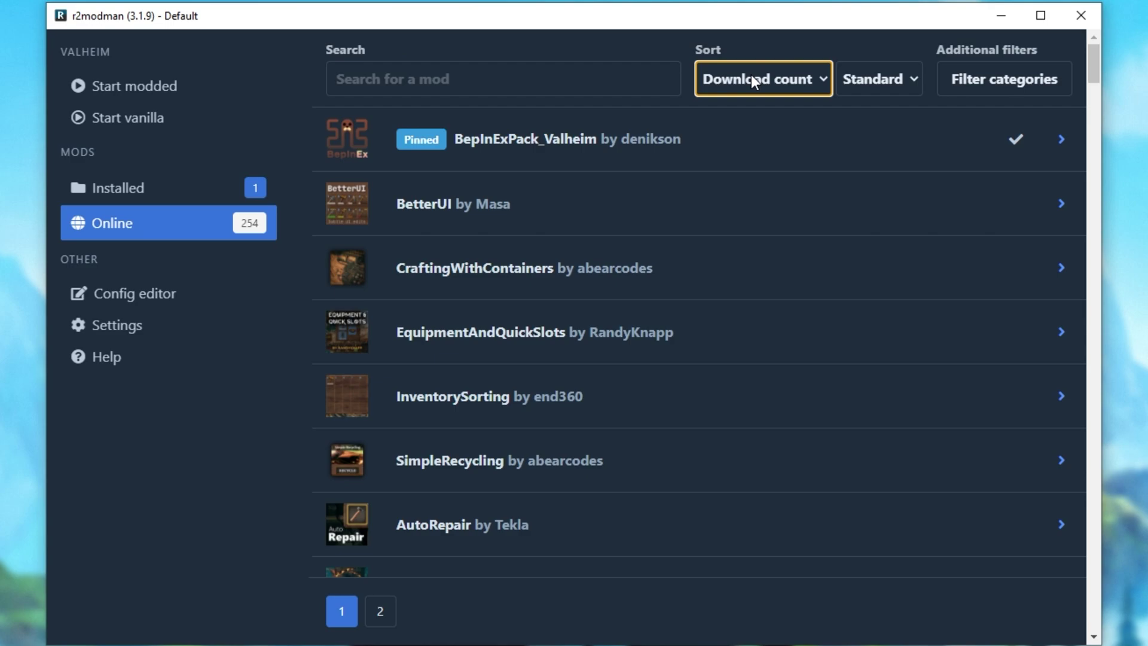
click(518, 209)
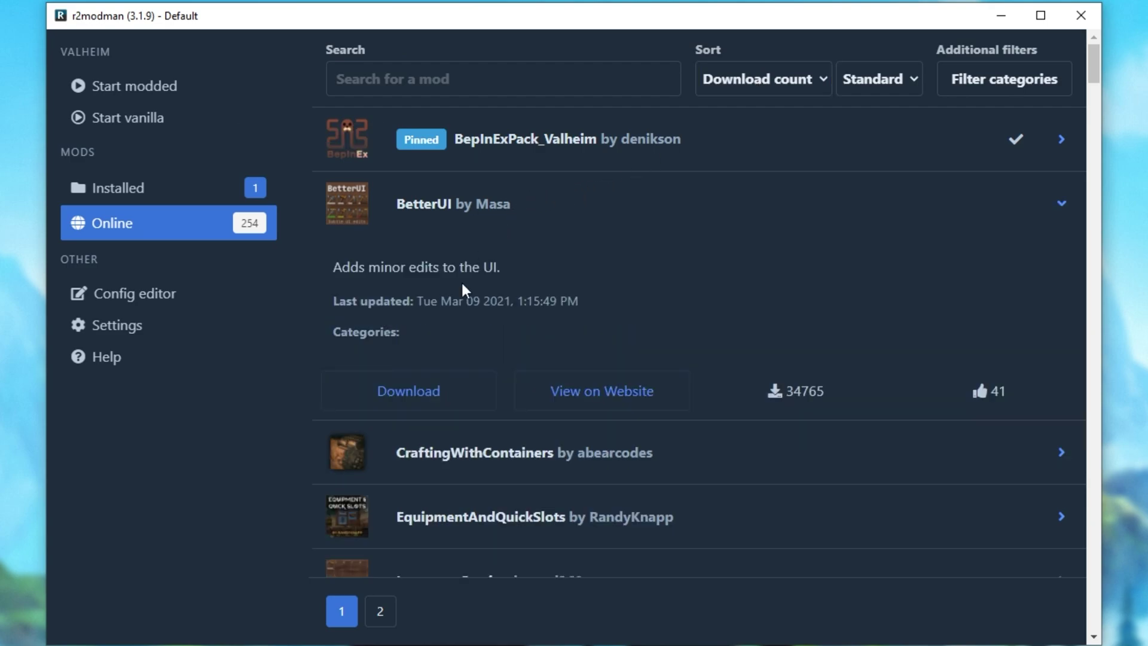
click(408, 391)
click(397, 428)
Install EquipmentAndQuickSlots, InventorySorting and AutoRepair from the online list.
click(692, 461)
scroll(674, 456, down, 1)
scroll(674, 456, down, 3)
click(530, 365)
click(441, 534)
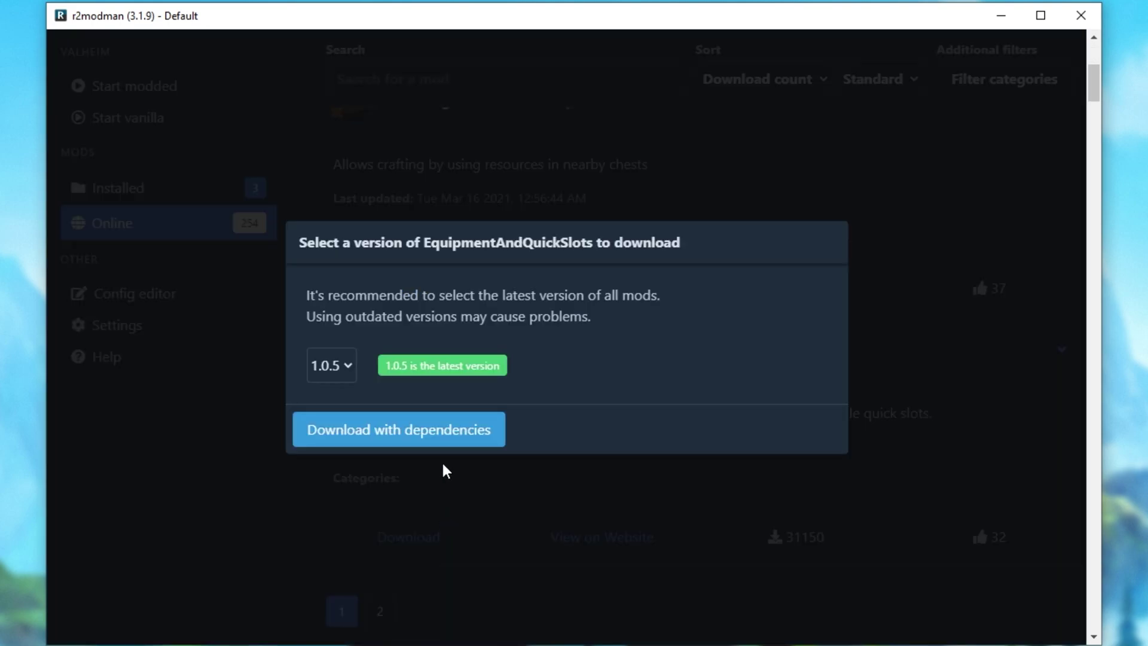
click(440, 442)
scroll(479, 359, down, 5)
click(538, 251)
click(491, 443)
click(399, 430)
click(454, 546)
scroll(419, 478, down, 4)
click(401, 484)
click(455, 431)
Install NonrestrictedPortals, ExploreTogether, FasterTeleportation and FirstPerson.
click(530, 369)
scroll(405, 436, down, 3)
click(404, 436)
click(405, 436)
scroll(479, 419, down, 4)
click(556, 374)
scroll(556, 374, down, 3)
click(448, 368)
click(479, 424)
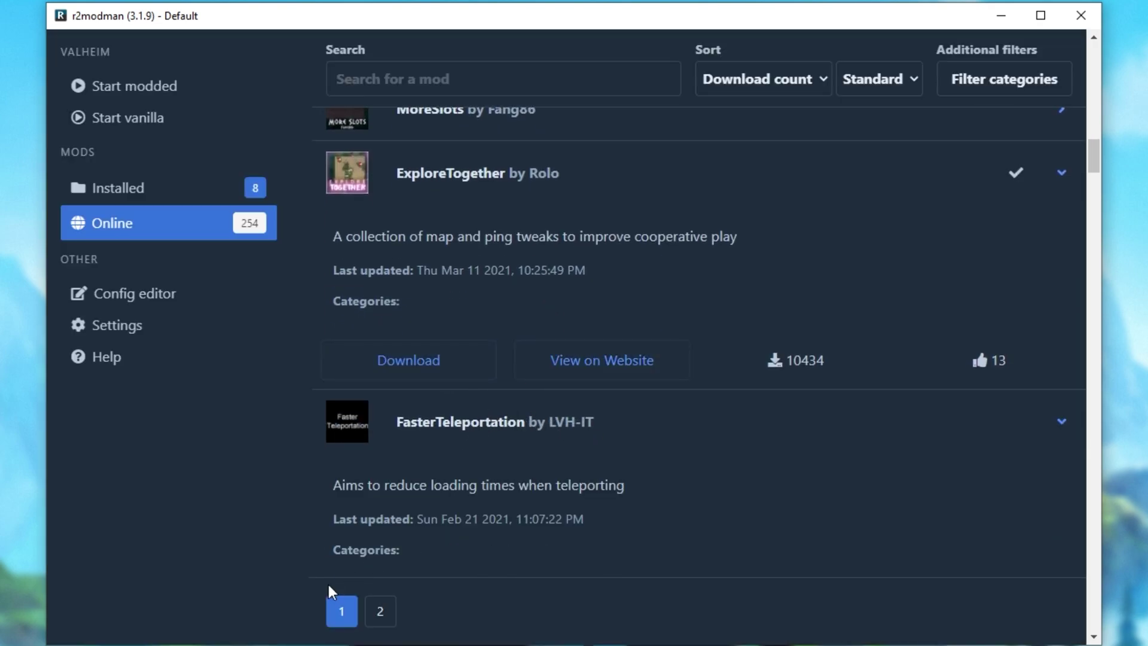
scroll(359, 562, down, 1)
click(372, 539)
scroll(479, 419, down, 5)
click(536, 348)
click(429, 520)
scroll(509, 359, down, 3)
Install NoStamCosts, CraftingStationRange and ValheimFPSBoost, the last with its dependencies.
click(508, 294)
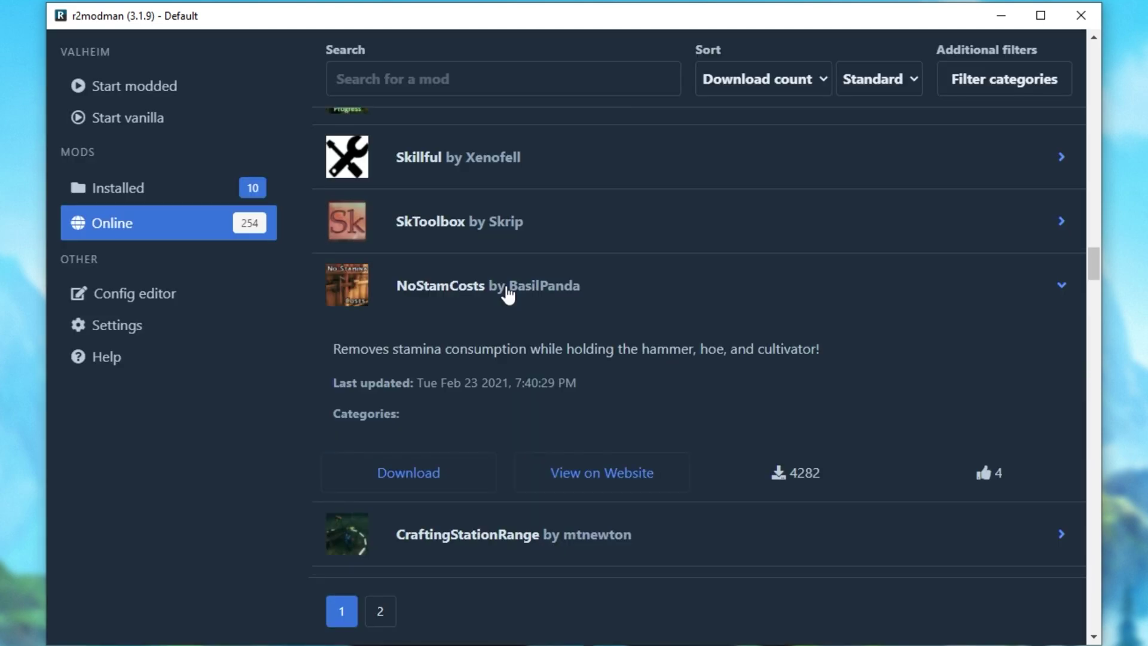
click(433, 472)
click(454, 428)
scroll(478, 293, down, 4)
click(478, 293)
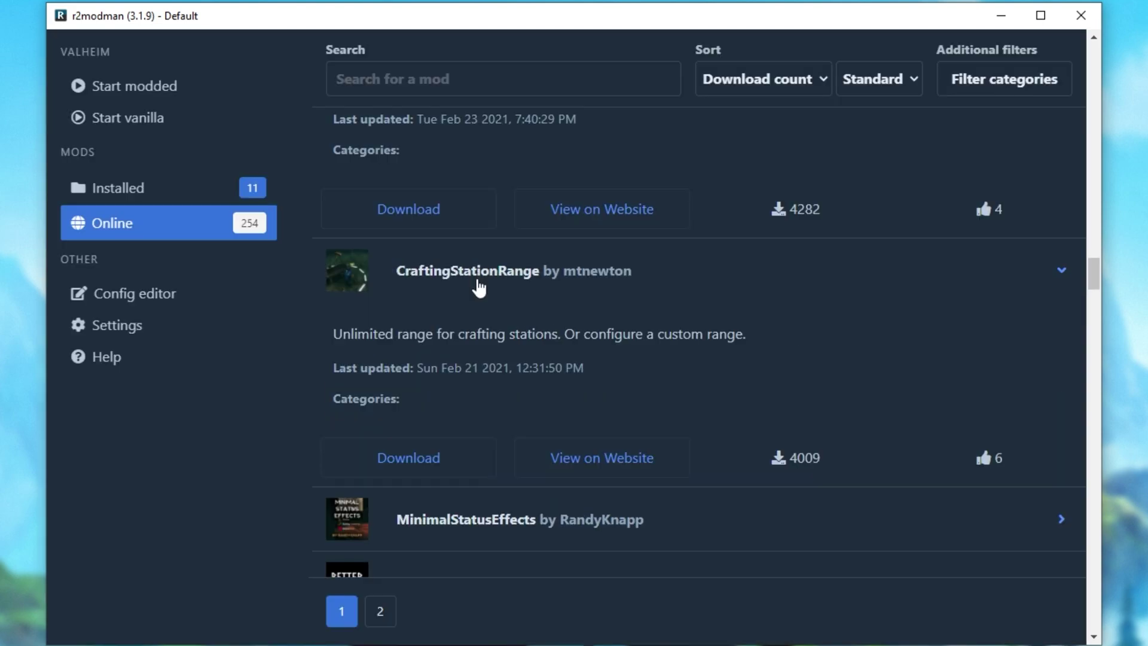
click(449, 461)
click(451, 428)
scroll(557, 311, down, 5)
click(555, 308)
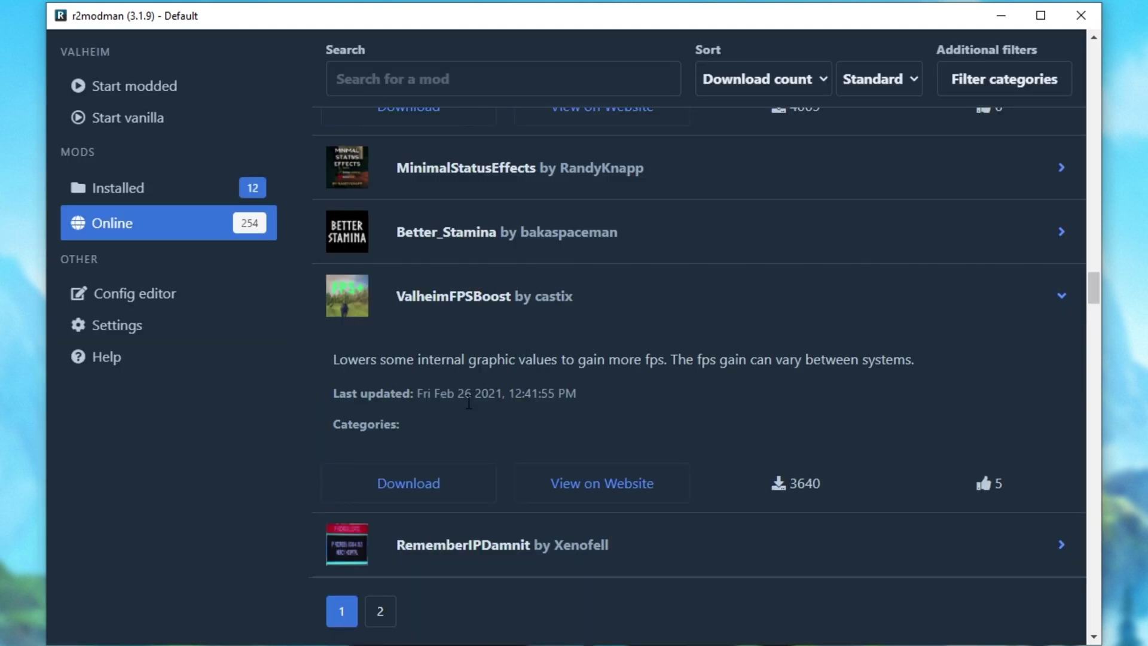
click(401, 483)
click(495, 428)
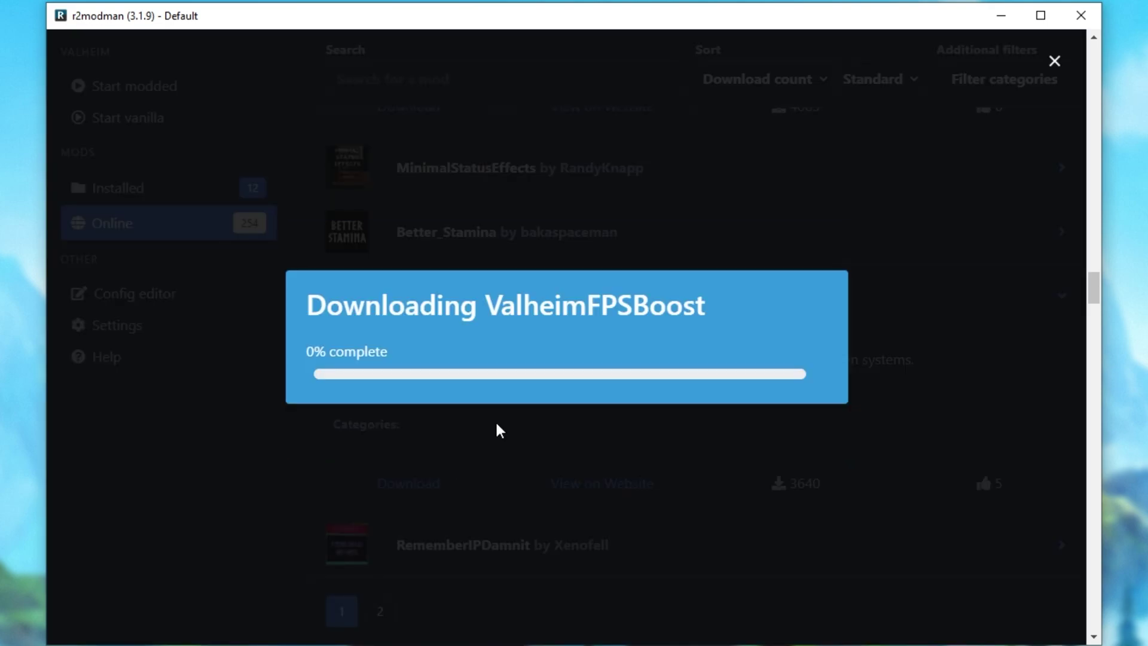
scroll(616, 458, down, 5)
scroll(616, 458, down, 5)
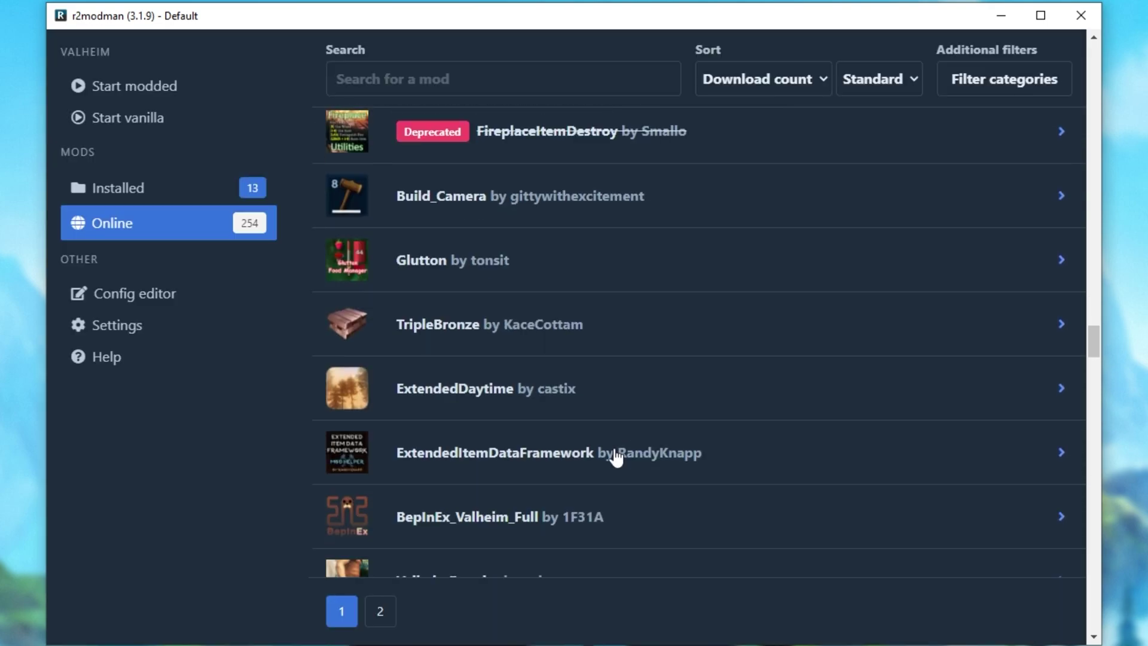
Show the 13 installed mods, collapse BepInExPack_Valheim, expand and collapse BetterUI, and scroll back to the top.
click(195, 207)
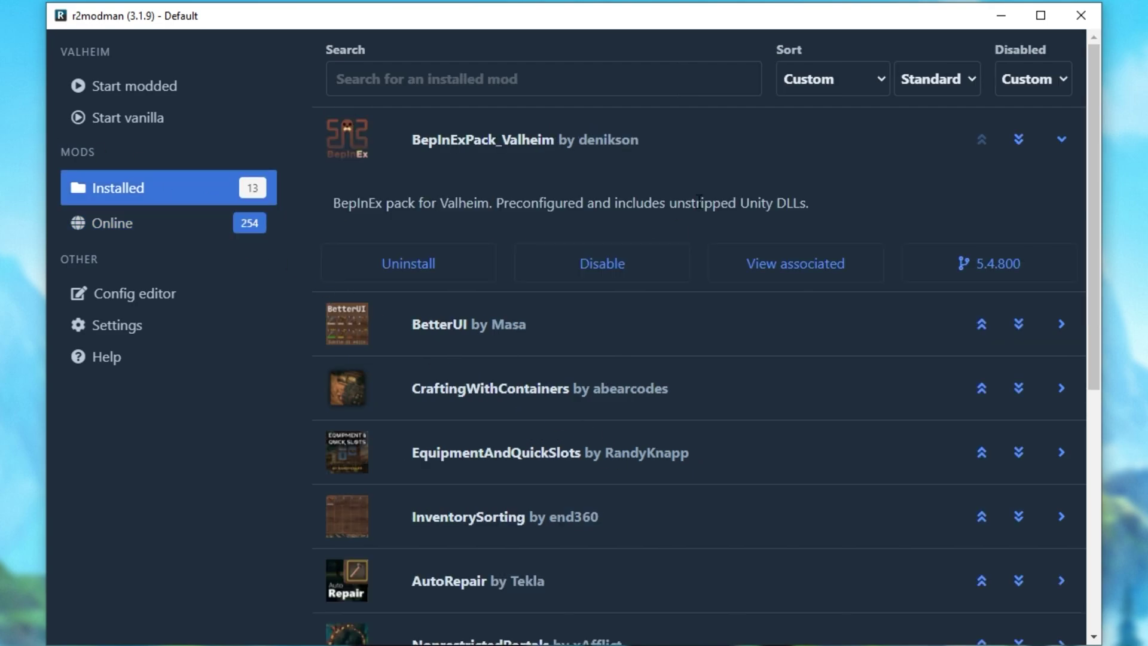
click(885, 149)
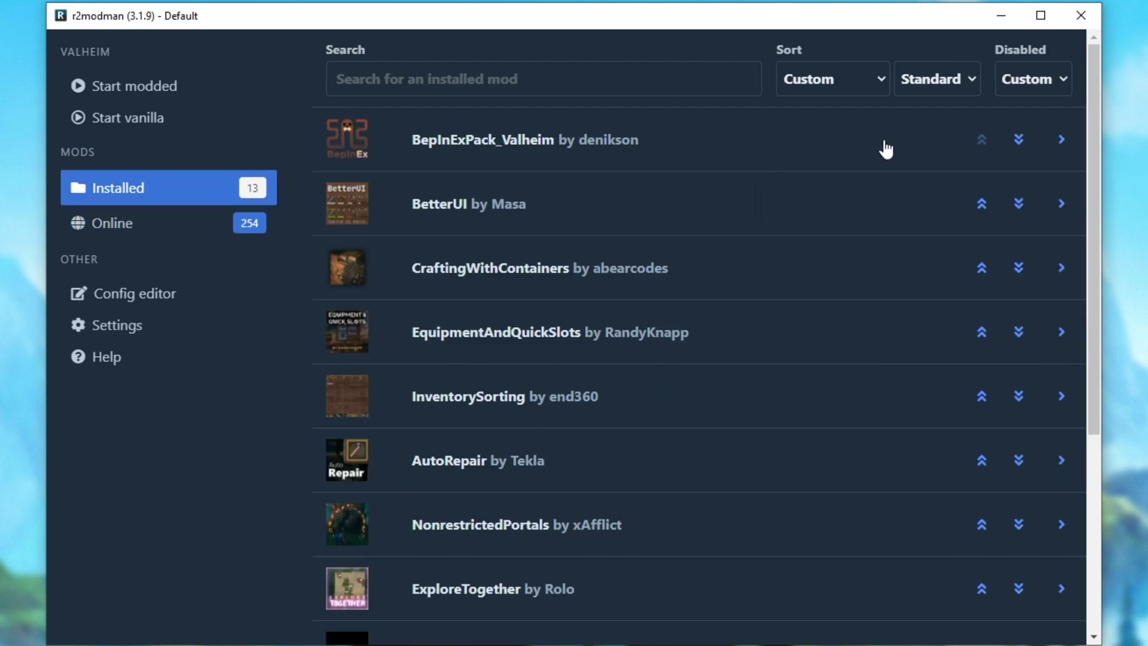
click(738, 212)
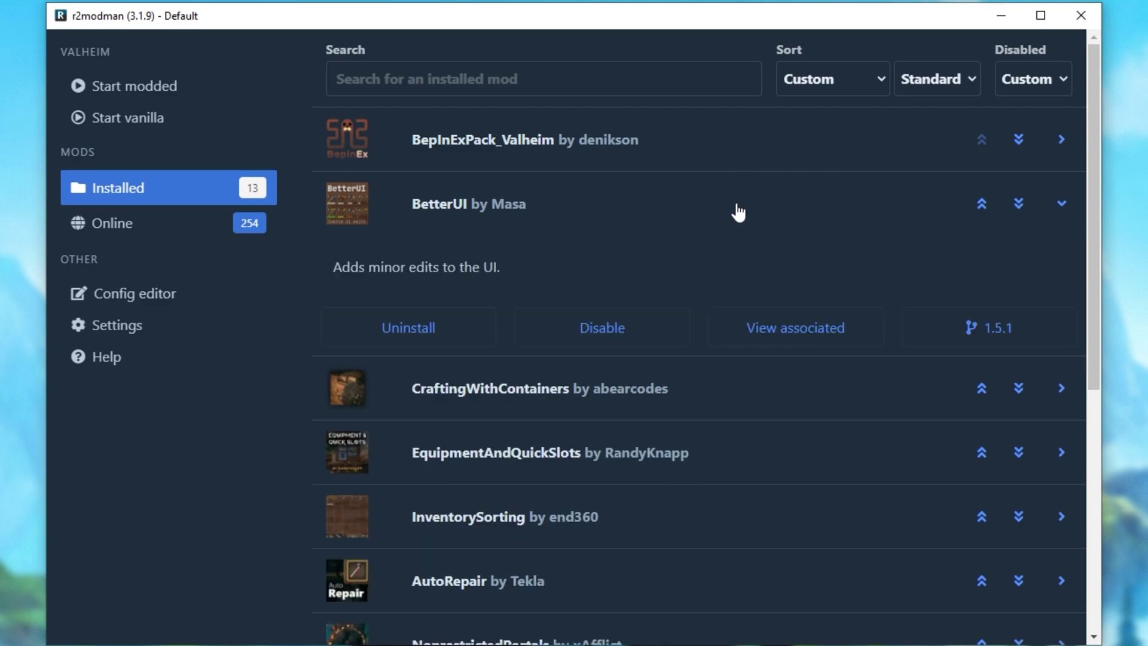
click(707, 223)
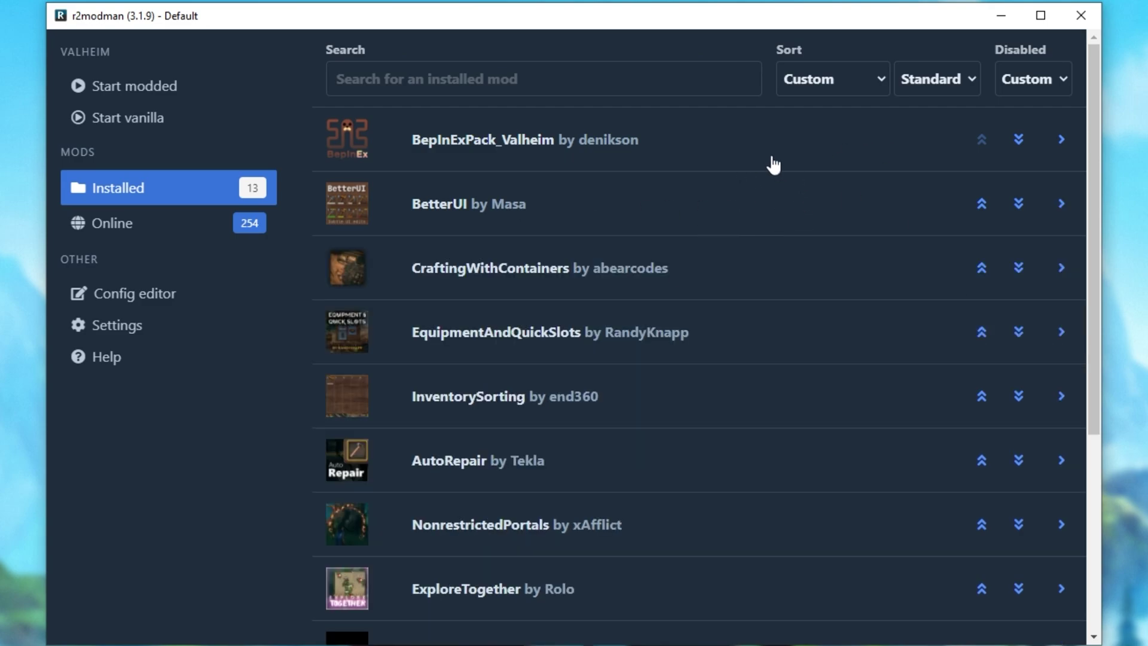
scroll(738, 230, down, 5)
scroll(744, 409, up, 3)
scroll(743, 409, up, 2)
click(147, 306)
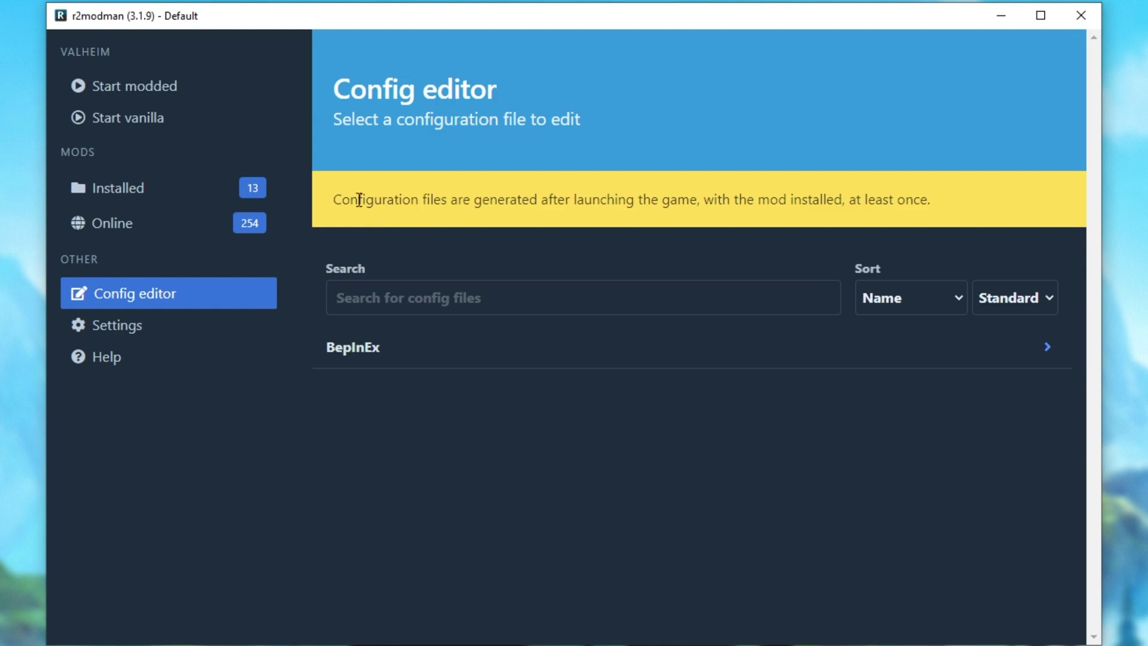
drag(329, 199, 954, 201)
click(955, 211)
click(510, 357)
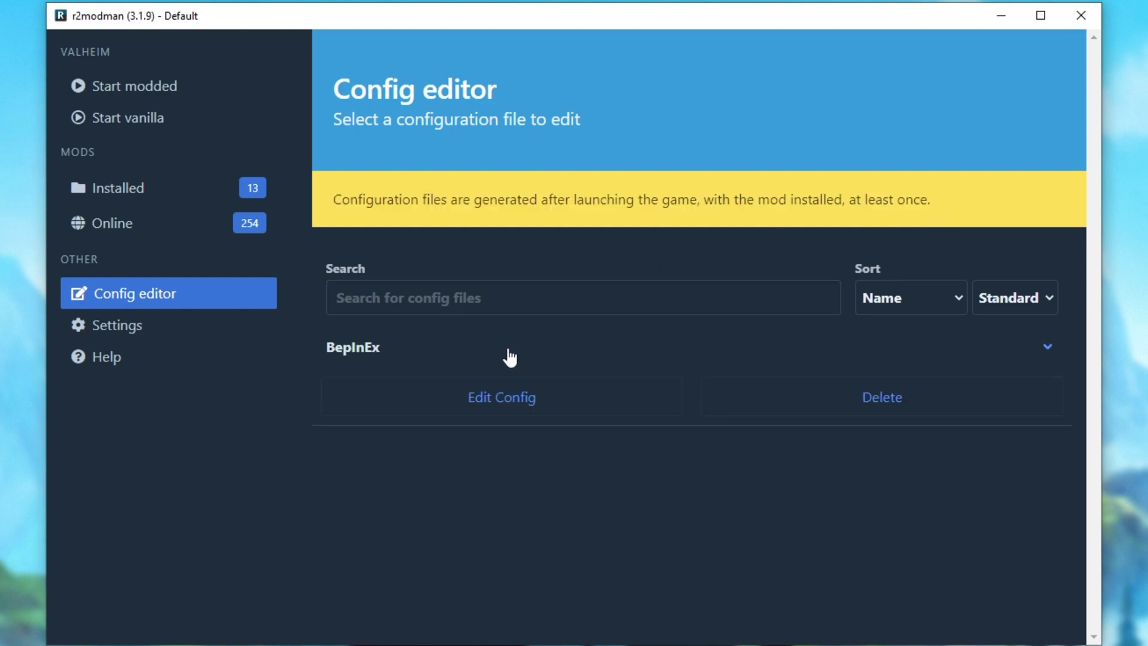
click(497, 397)
scroll(498, 399, down, 10)
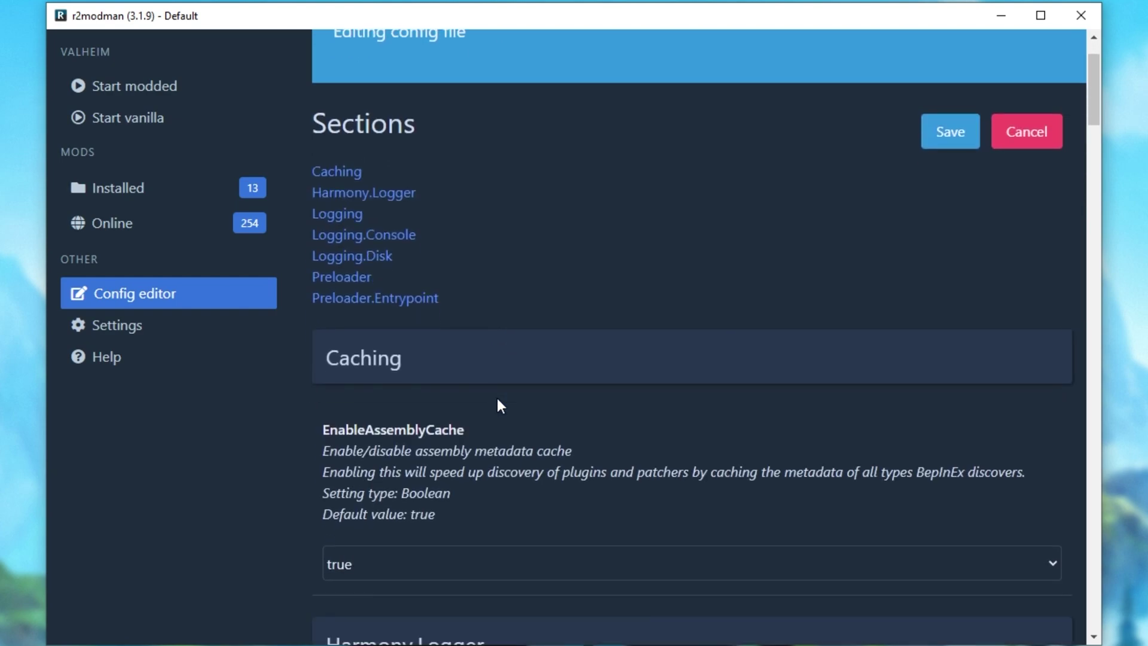
scroll(498, 399, down, 15)
double_click(430, 240)
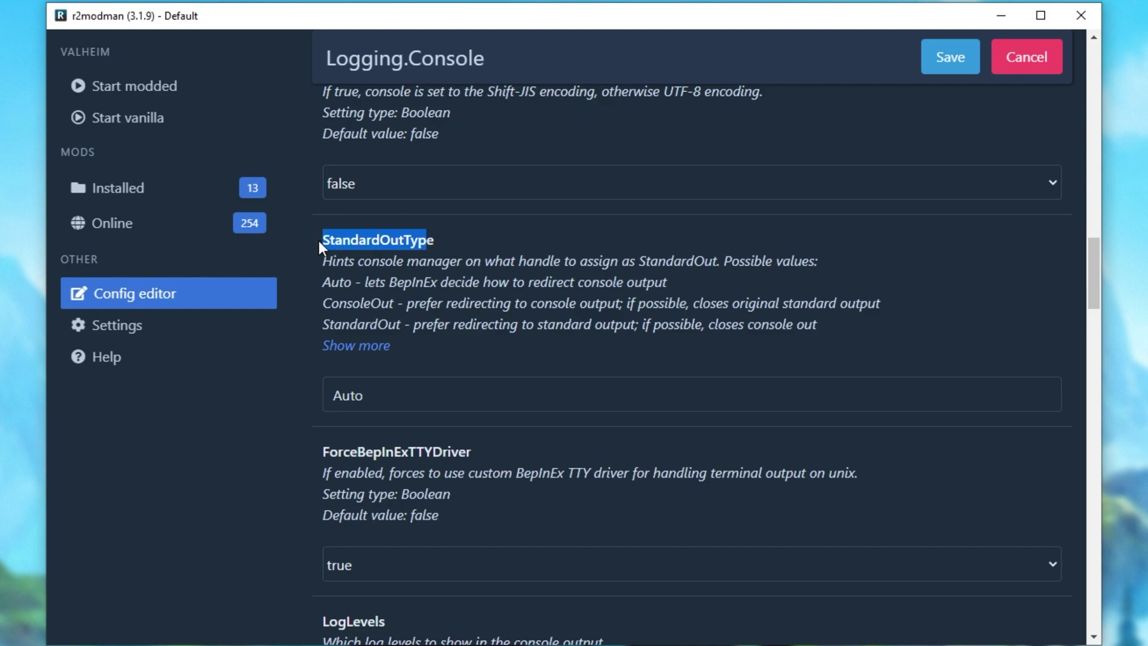
drag(331, 261, 817, 326)
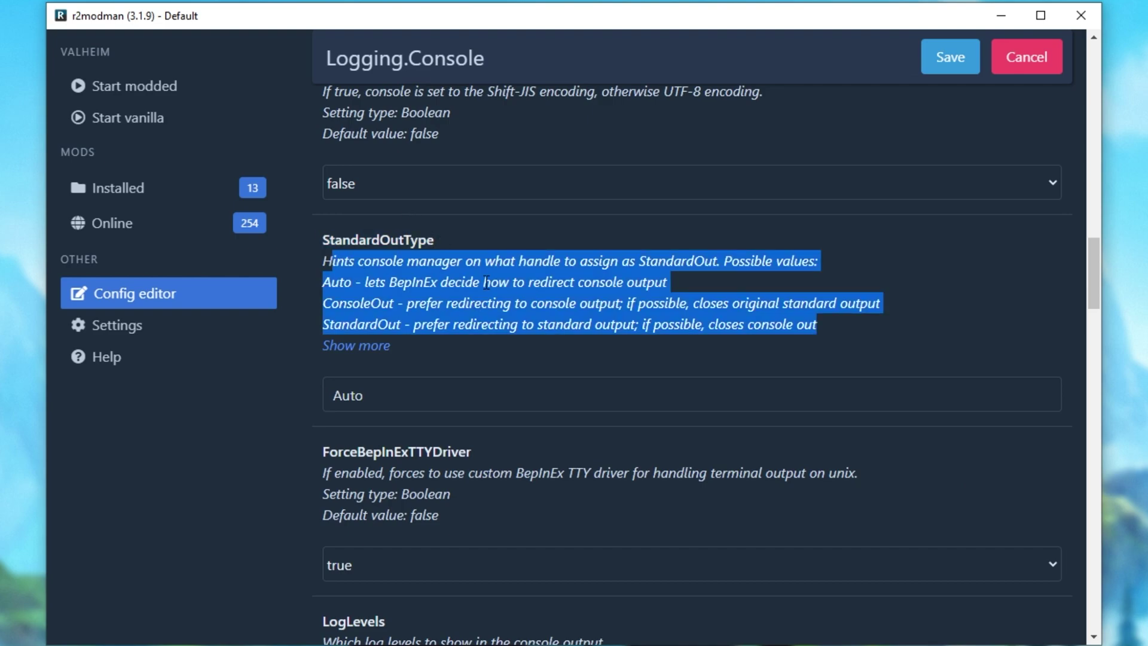
click(377, 345)
click(413, 461)
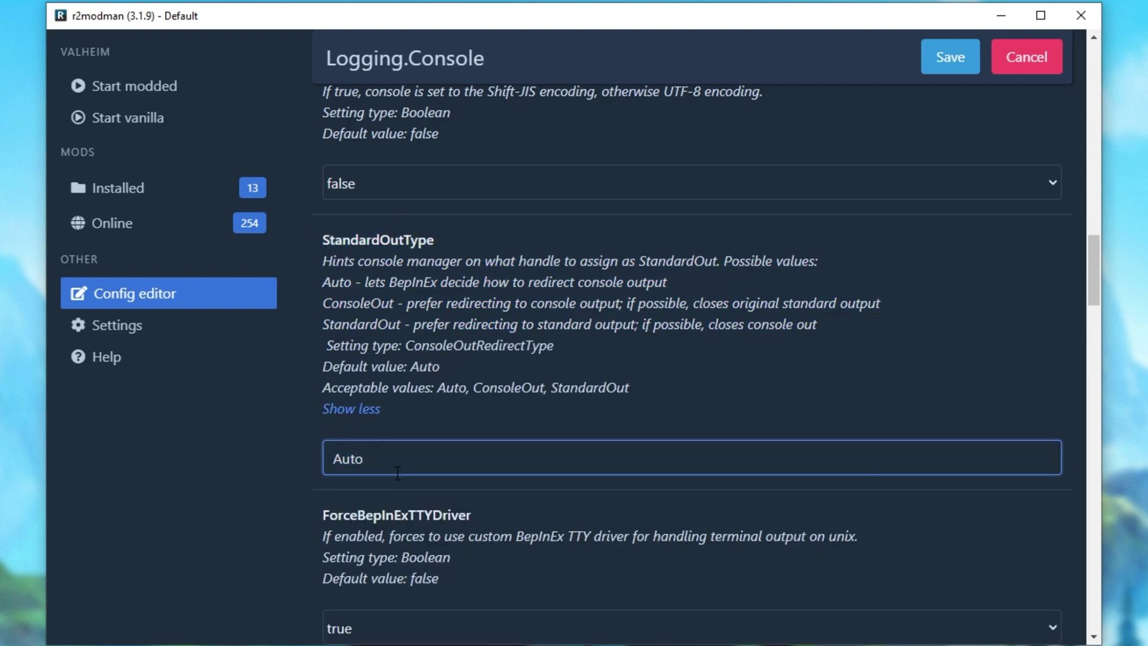
click(215, 189)
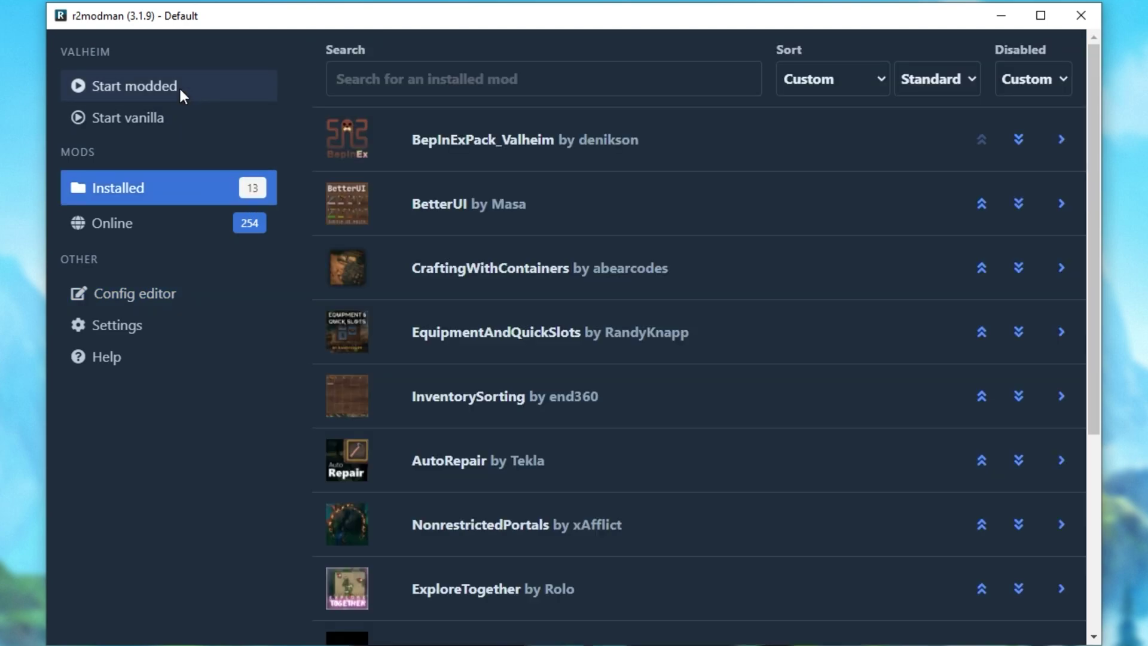
Launch Valheim modded and load the chosen character into the England world.
click(183, 97)
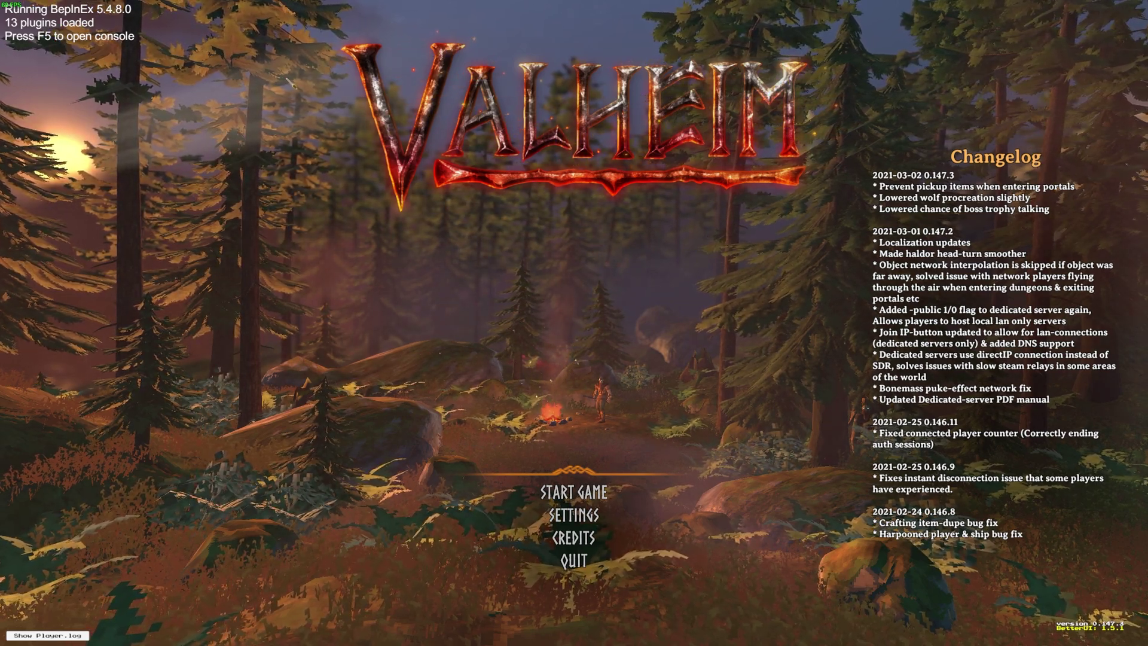
key(alt+Tab)
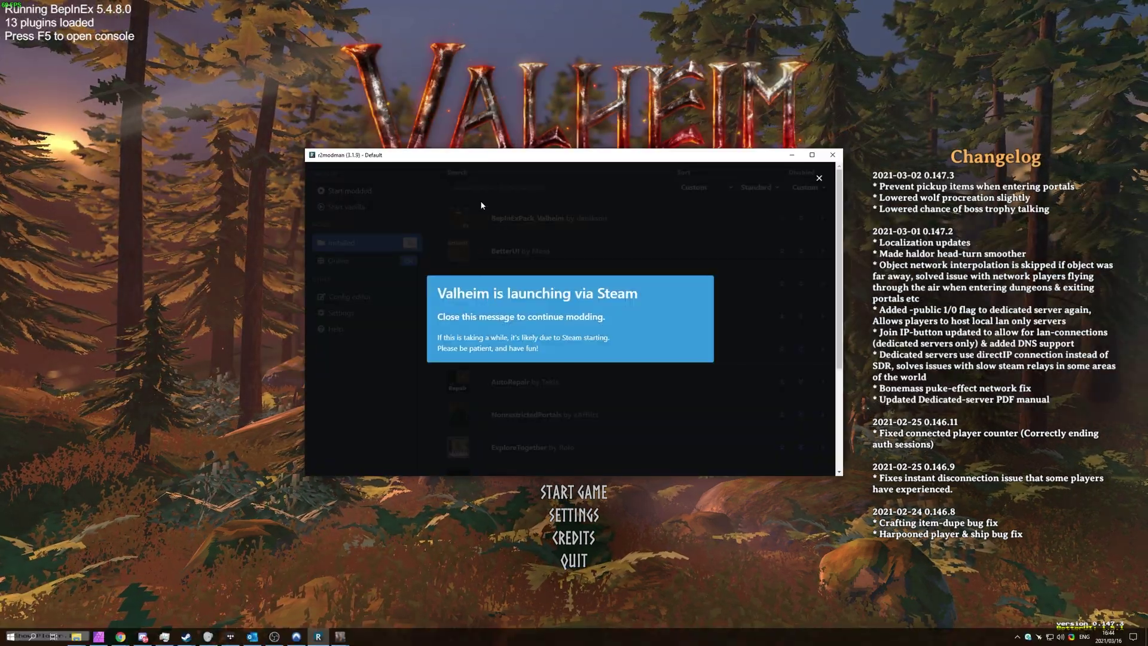
click(479, 205)
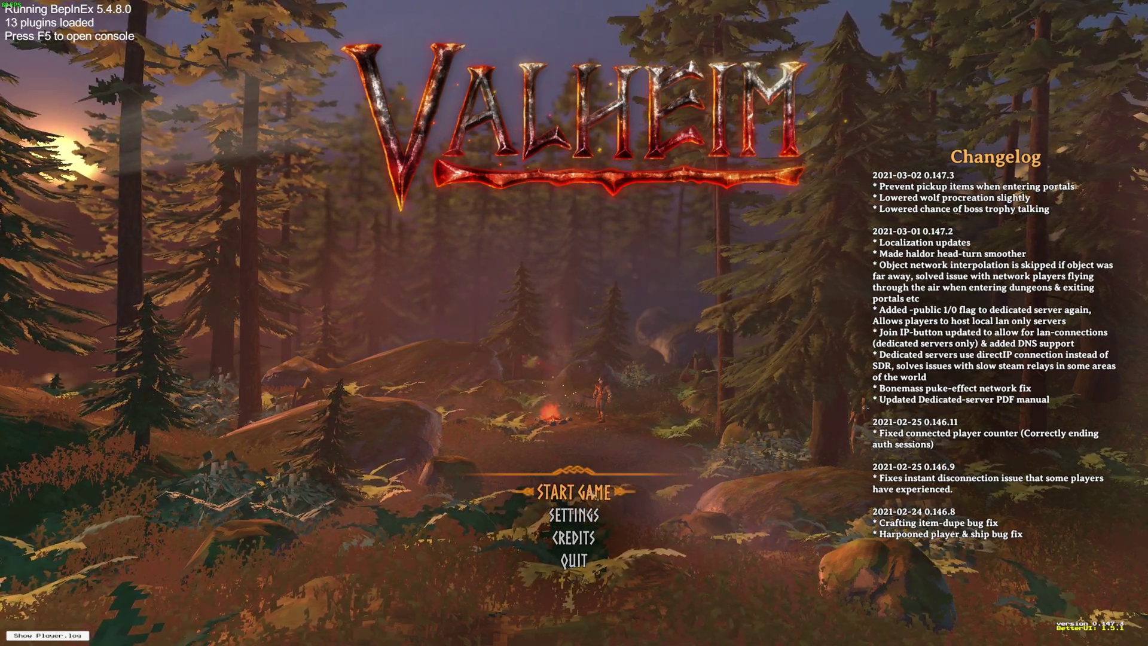
click(588, 490)
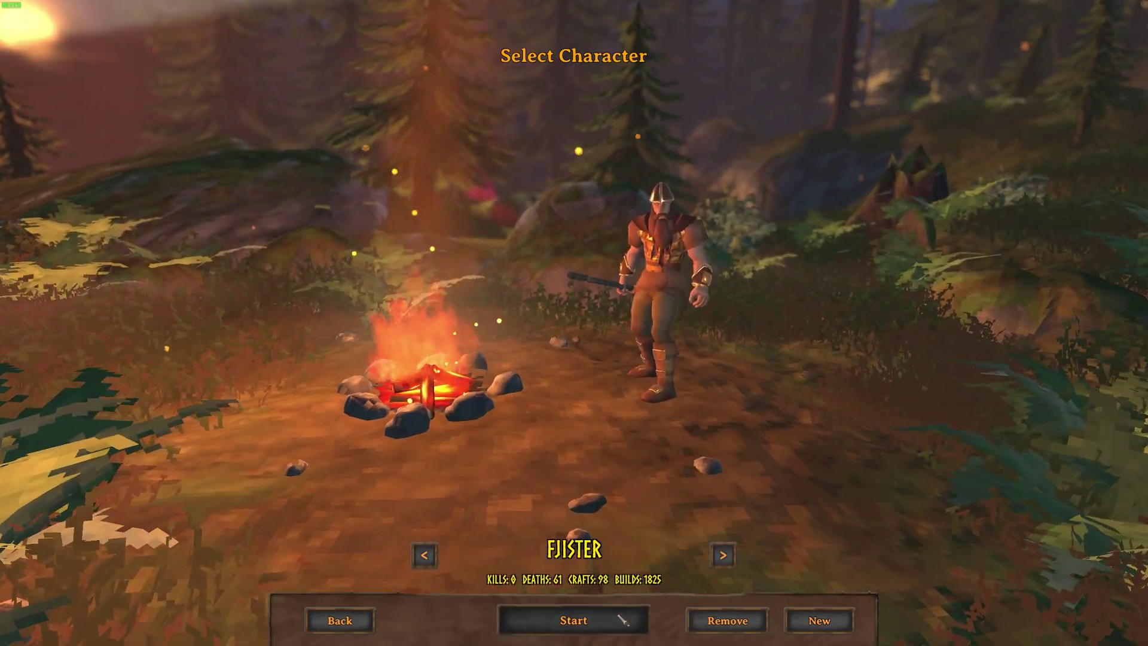
click(624, 620)
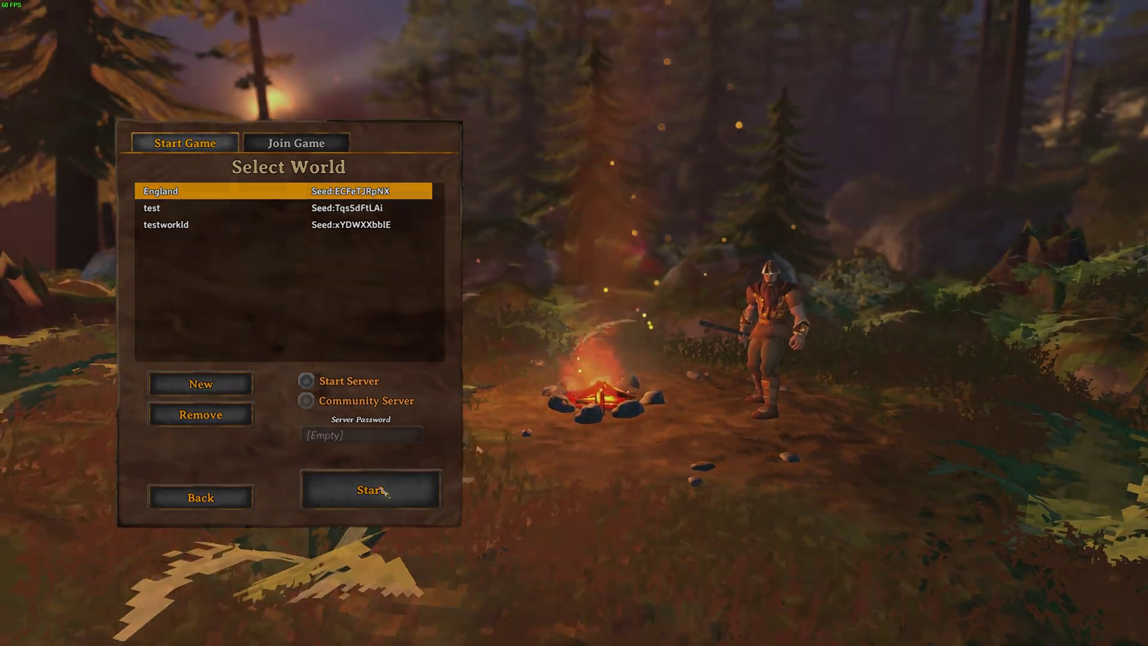
click(383, 491)
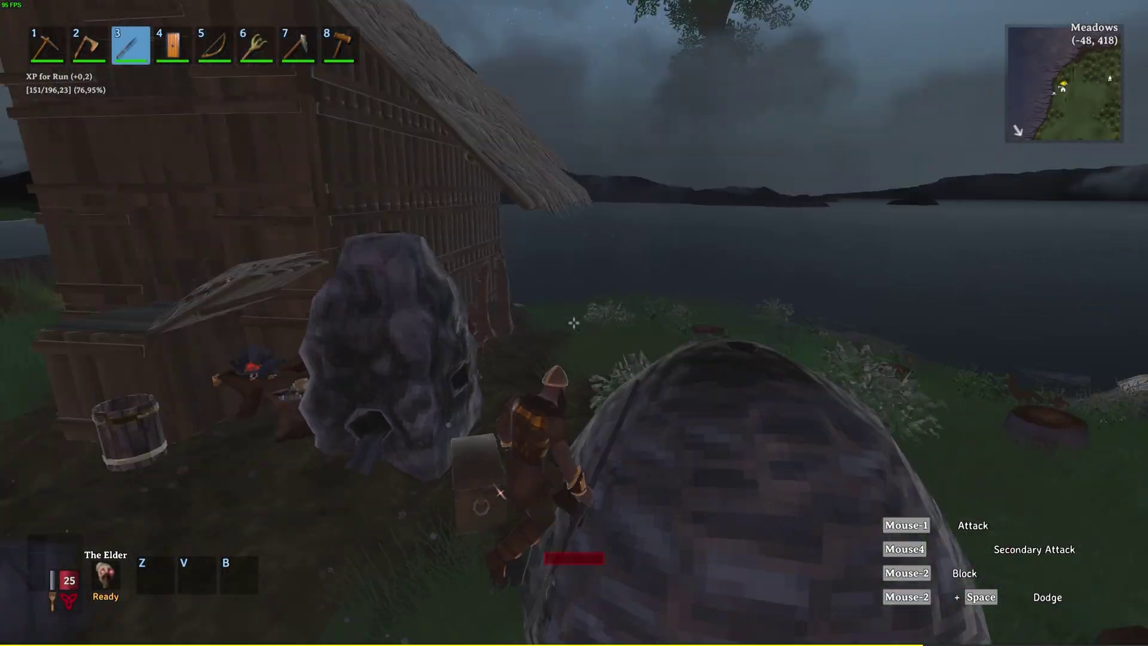
Add coal to the smelter, jump, then bring up the pause menu.
key(e)
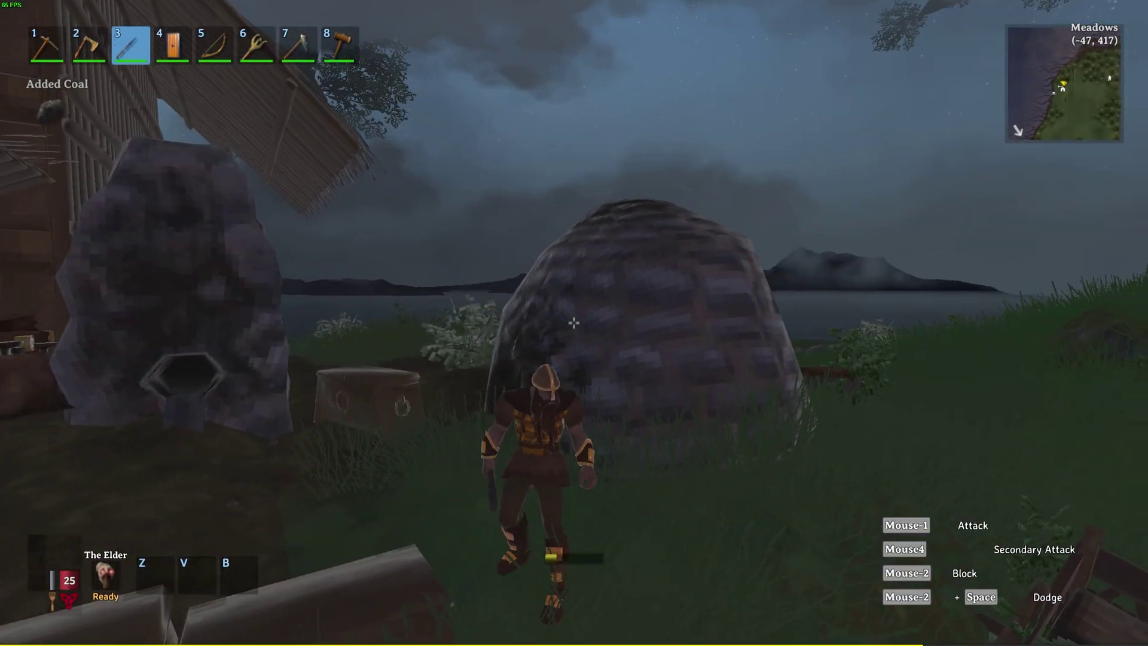
key(space)
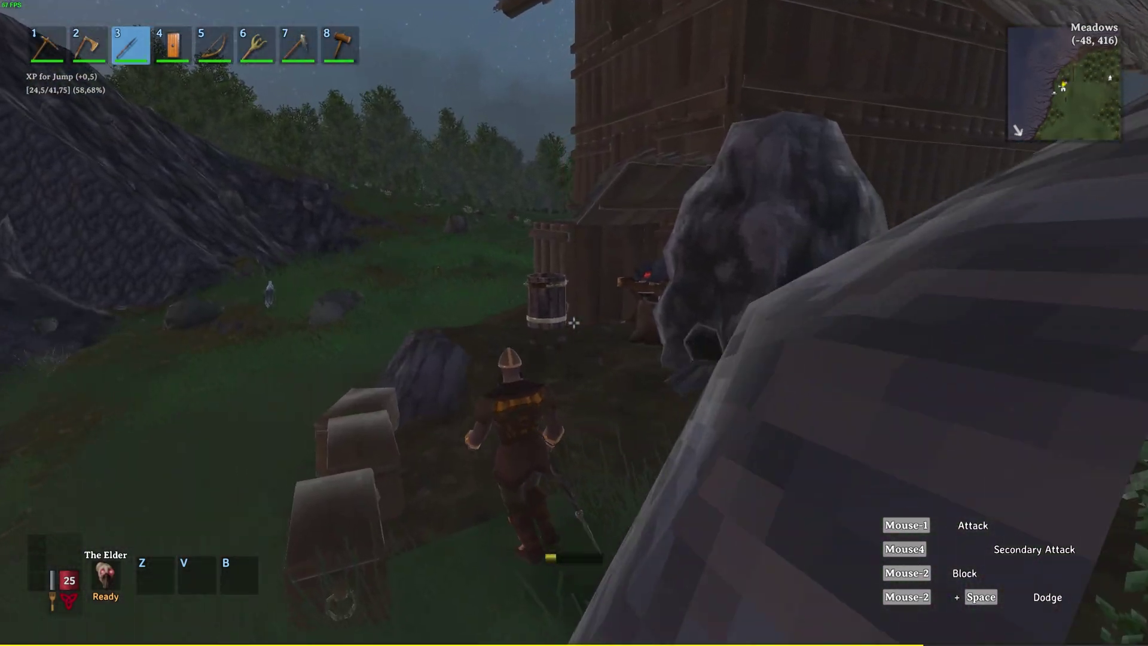
key(Escape)
Quit Valheim and uninstall ValheimFPSBoost from the Default profile's installed mods.
click(572, 369)
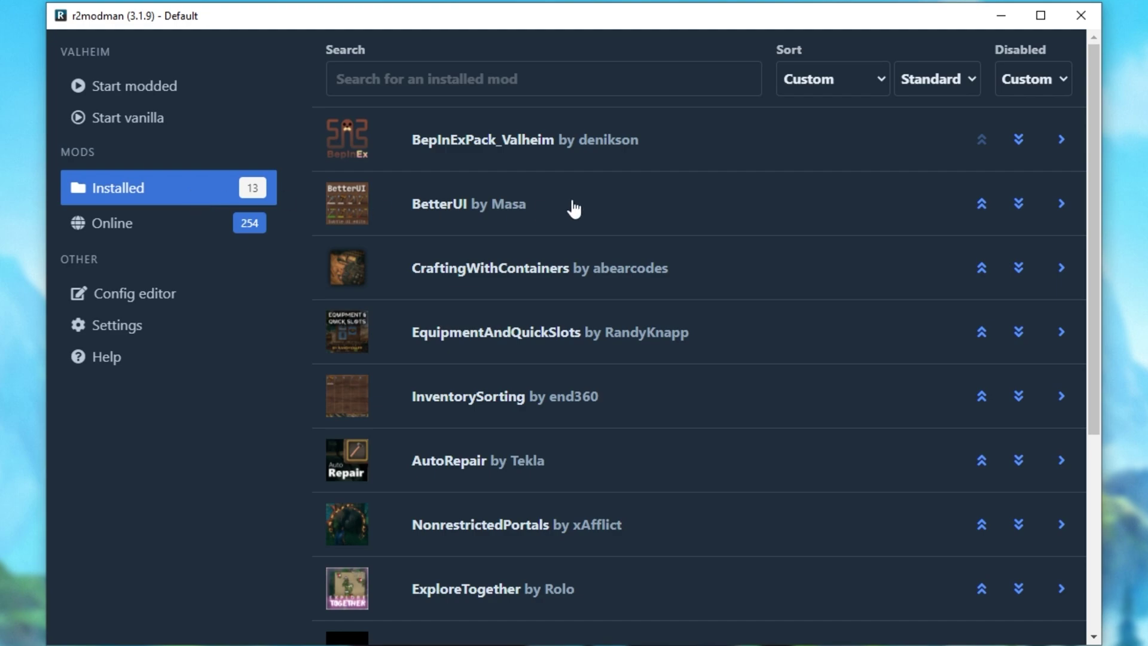
scroll(575, 208, down, 5)
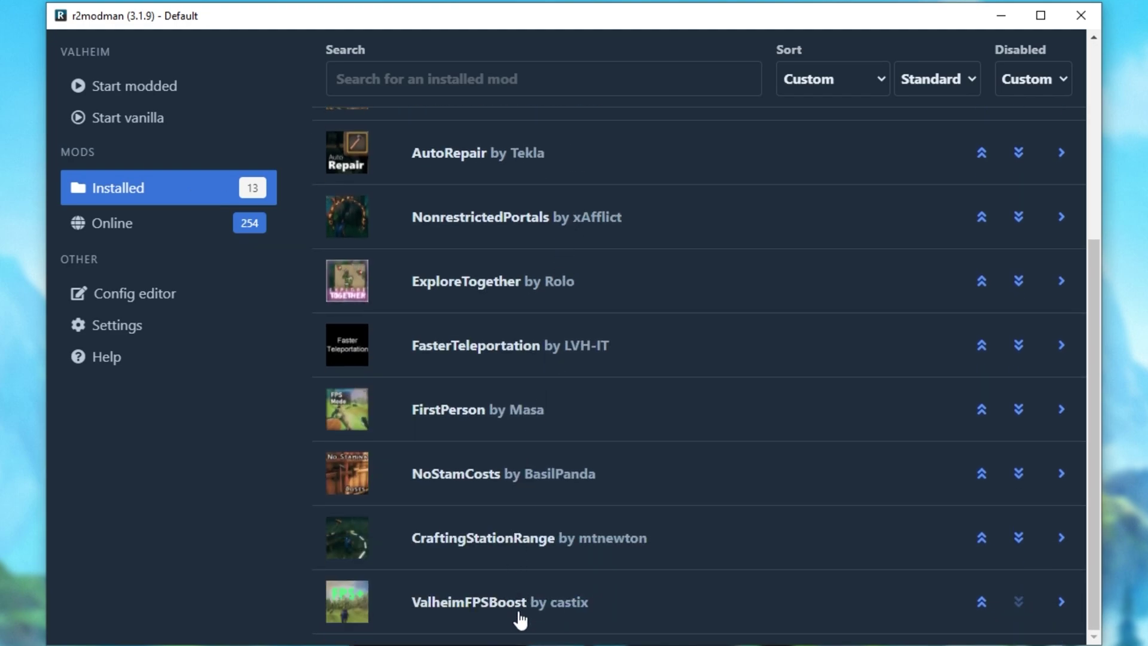
click(519, 625)
scroll(682, 550, down, 2)
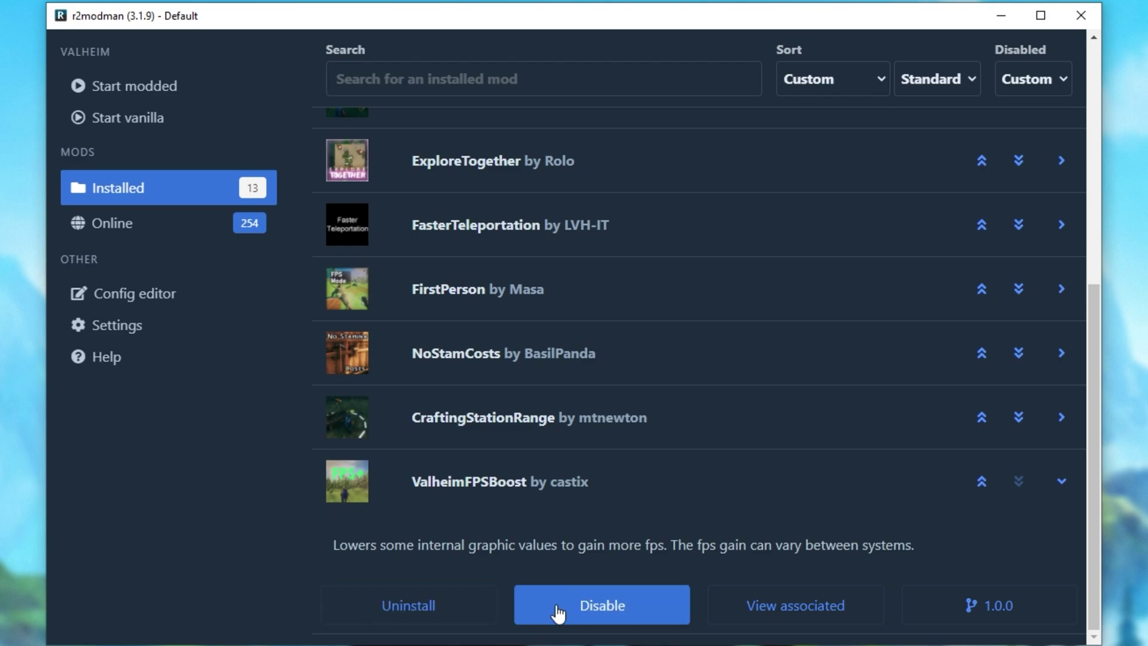
click(467, 620)
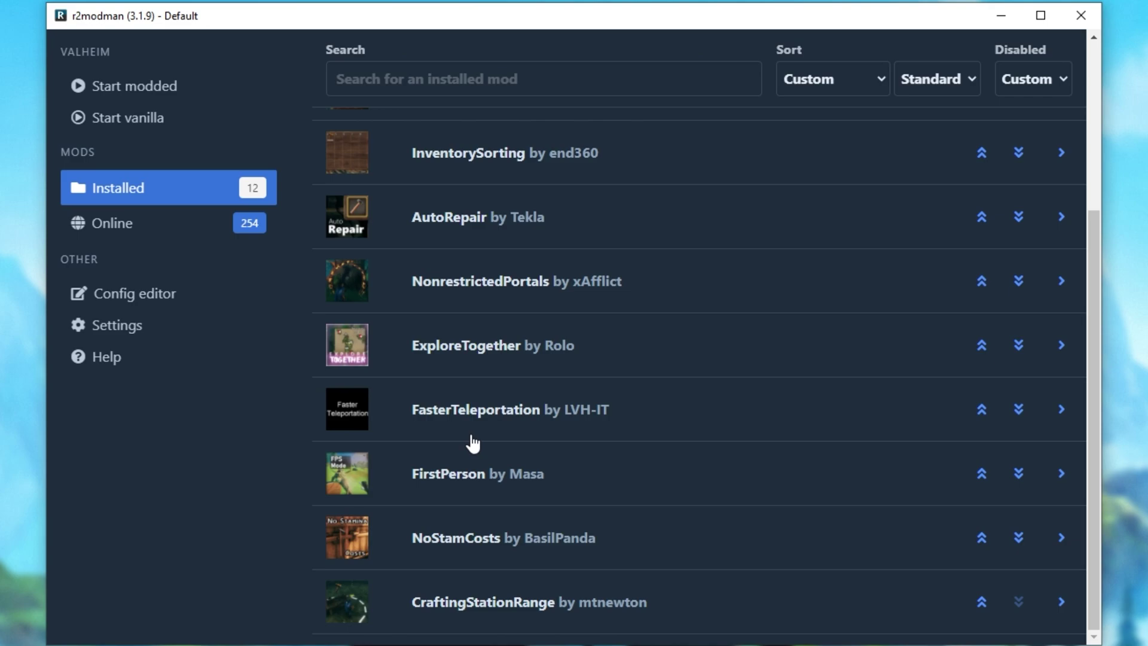
scroll(472, 443, up, 4)
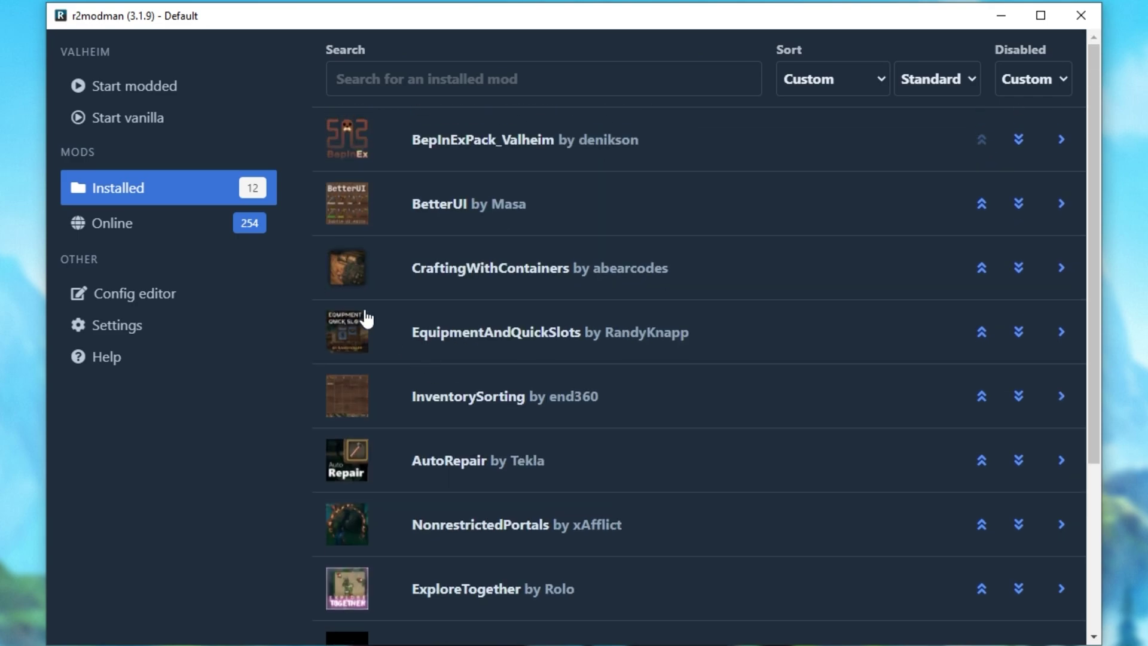
In the Config editor, open the MK_FirstPerson config and scroll through its settings.
click(177, 293)
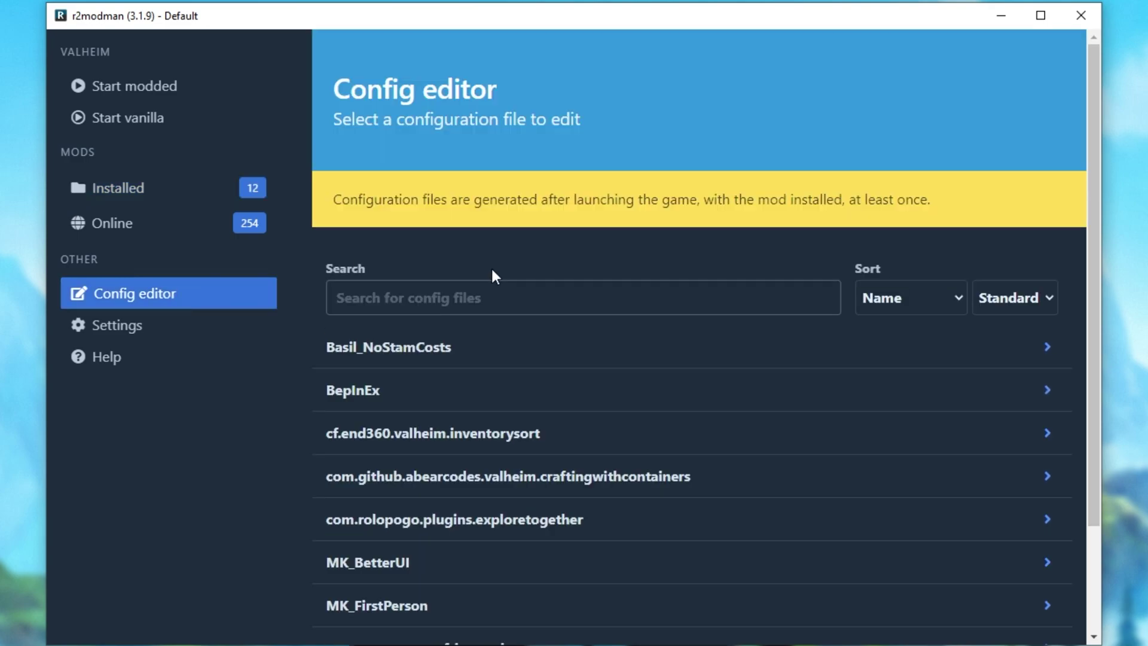
scroll(491, 274, down, 3)
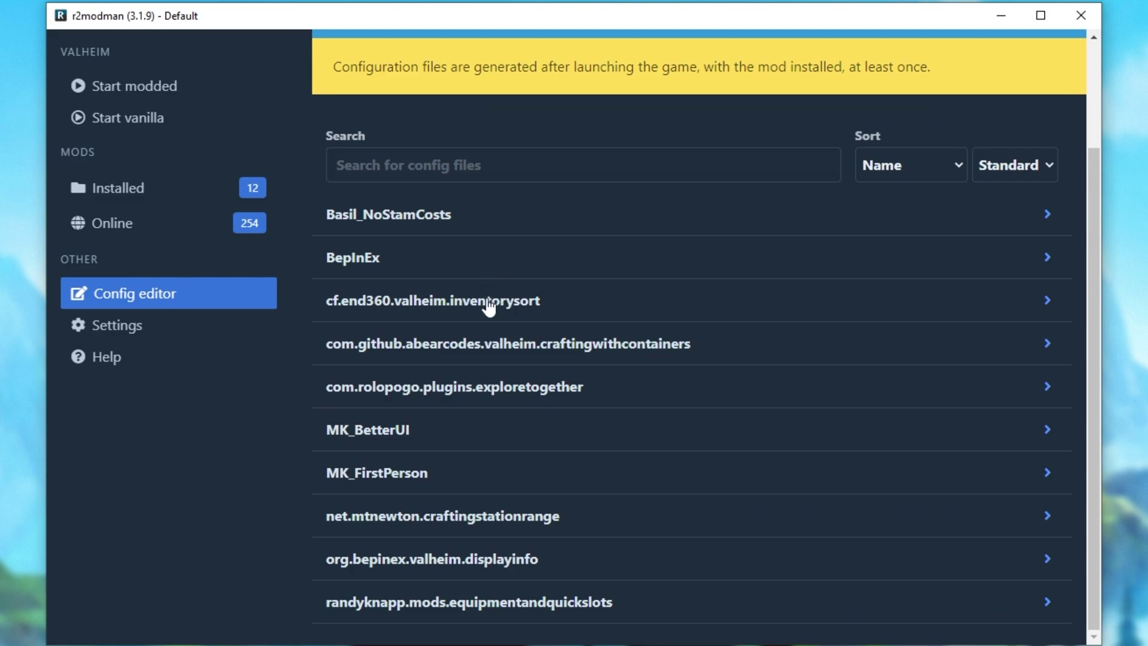
click(426, 484)
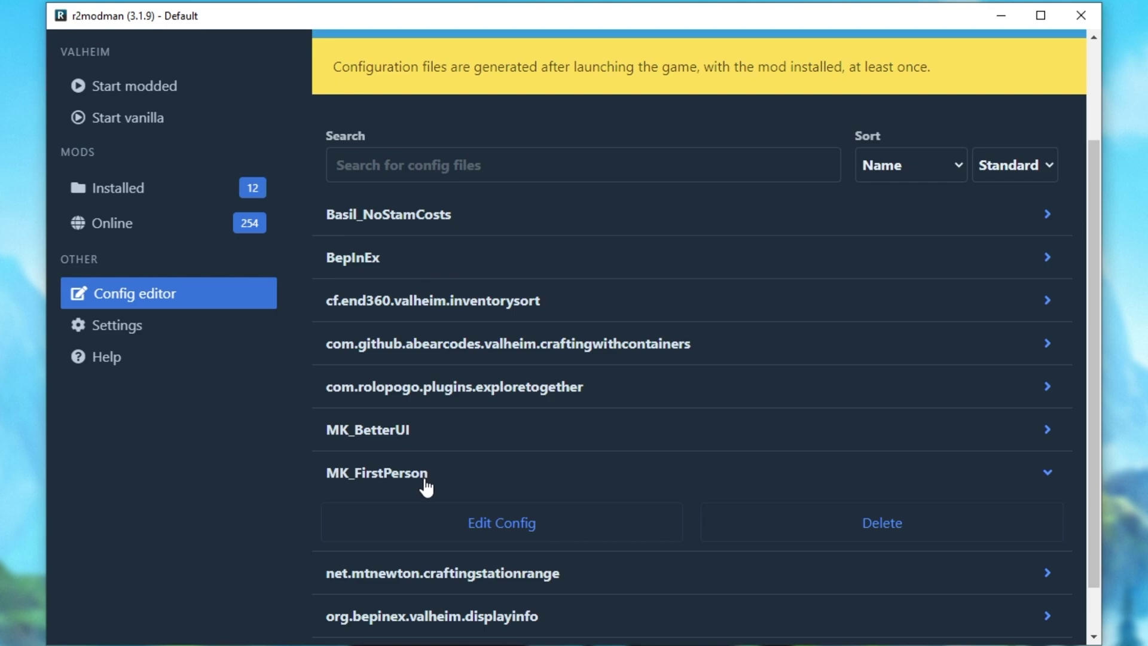
click(460, 507)
scroll(459, 502, down, 15)
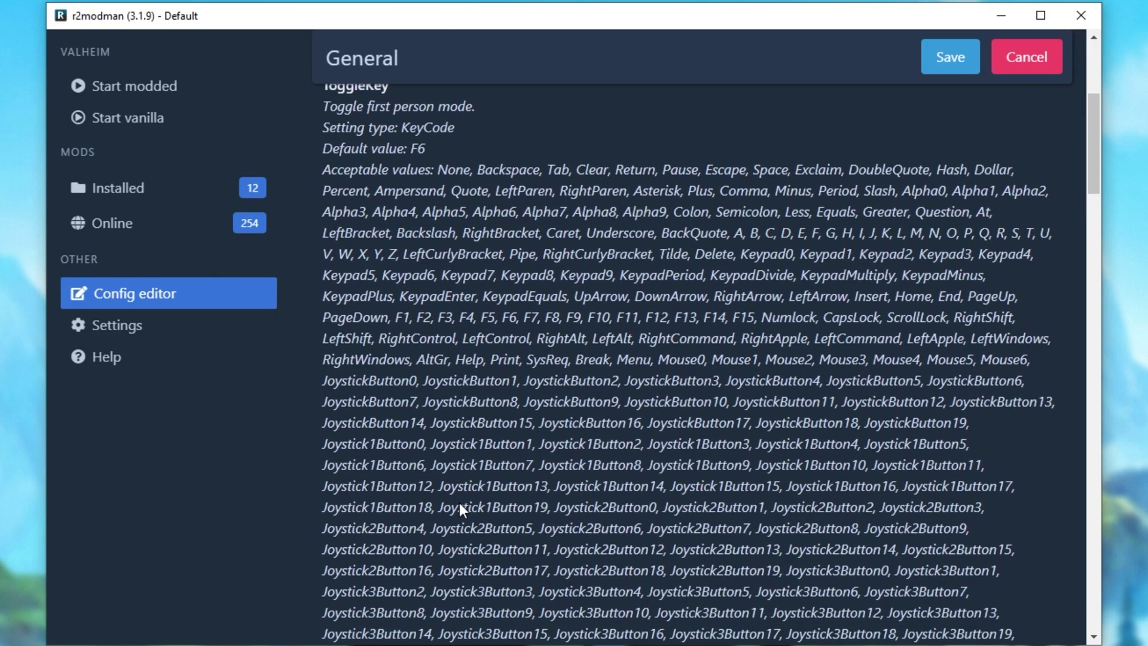
scroll(459, 502, down, 10)
scroll(459, 503, down, 7)
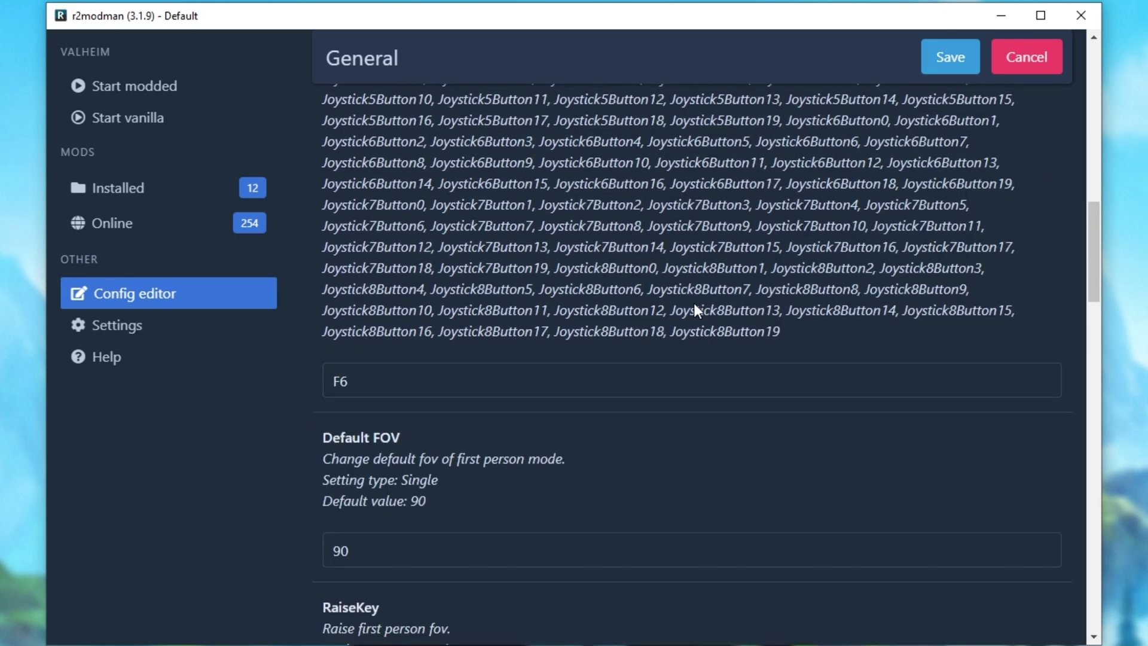
scroll(634, 418, down, 20)
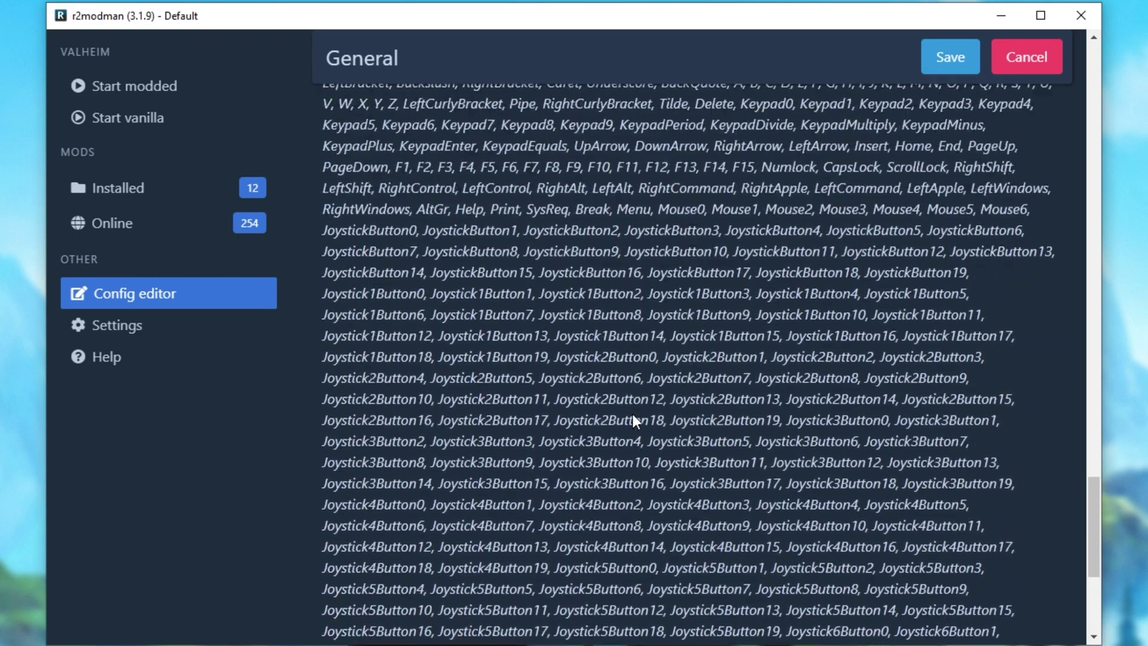
Review the cf.end360.valheim.inventorysort config and leave it unchanged.
click(200, 295)
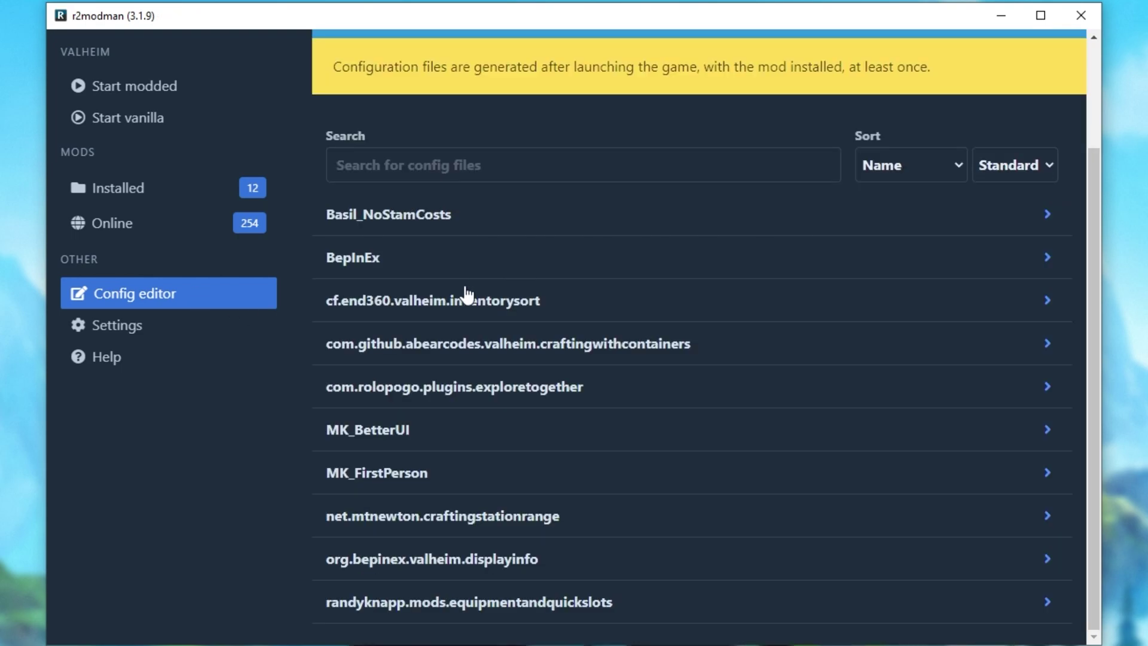
click(482, 308)
click(516, 349)
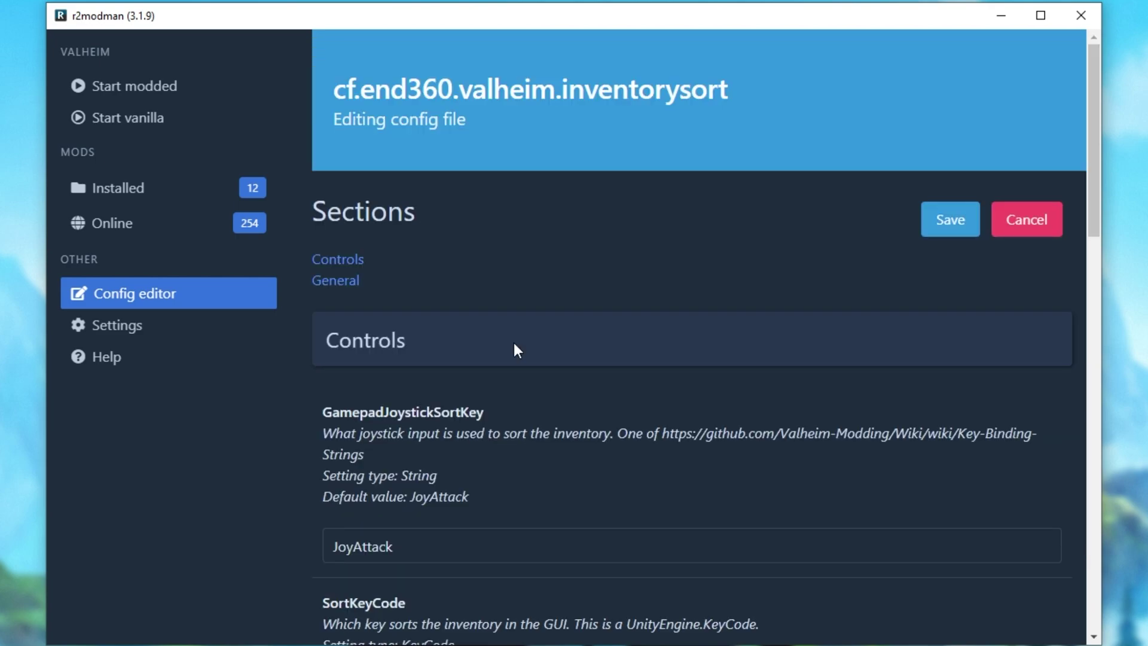
scroll(515, 349, down, 3)
scroll(515, 346, down, 12)
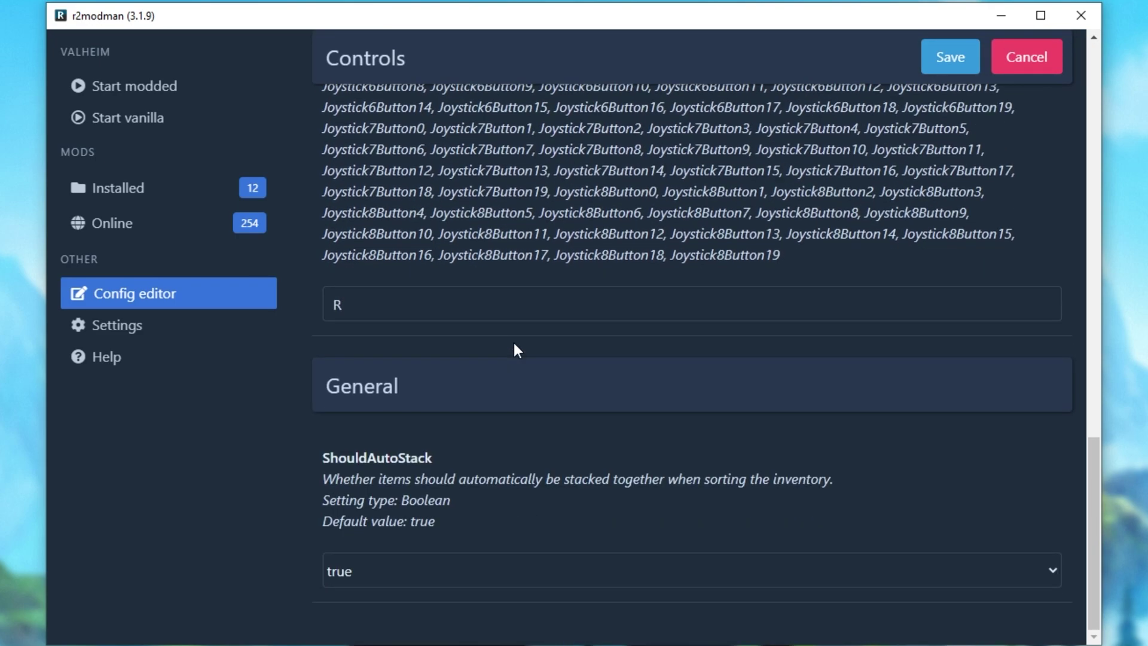
click(950, 57)
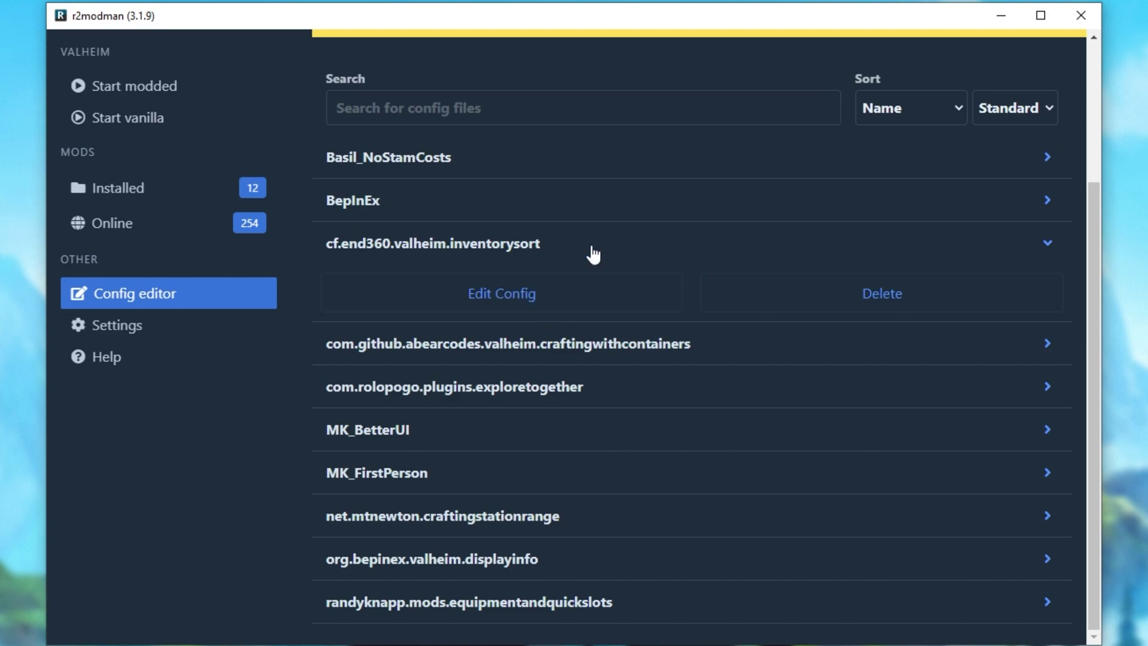
Change Basil_NoStamCosts' StaminaCostSetting from 1 to 0 and save the config.
click(618, 163)
click(502, 207)
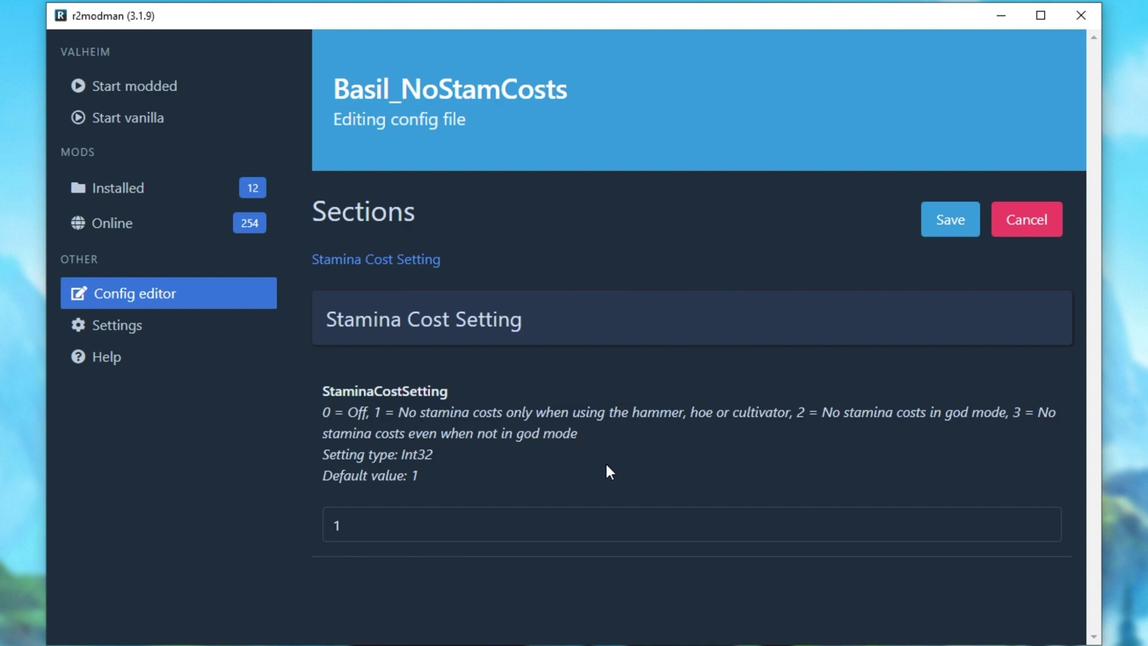
double_click(330, 508)
text(0)
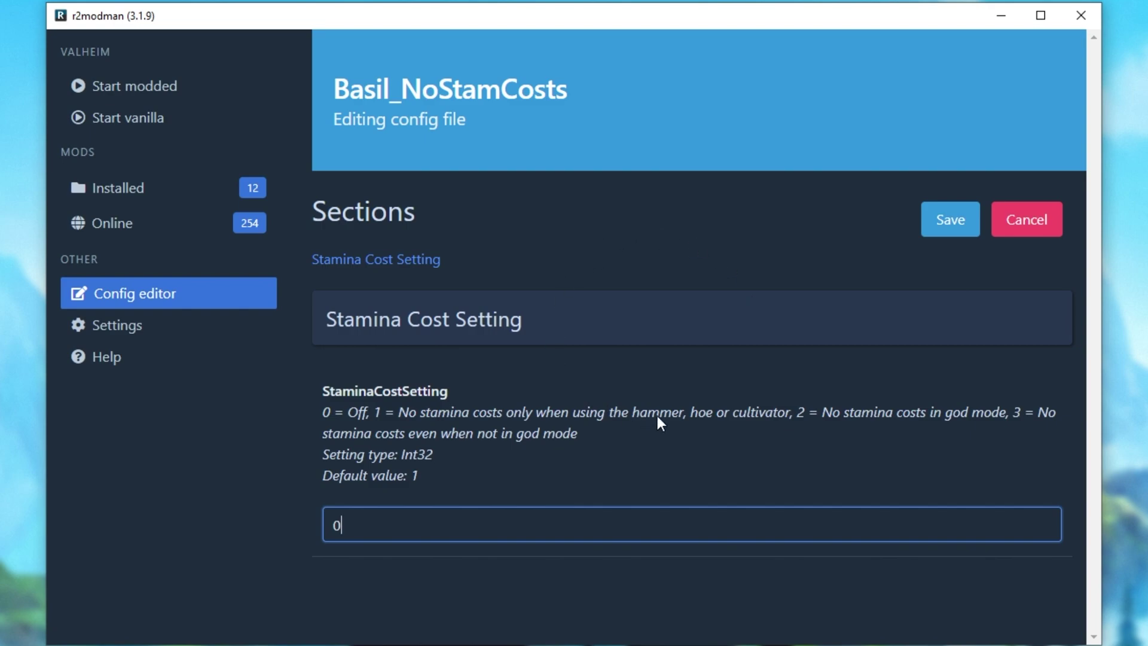
click(948, 219)
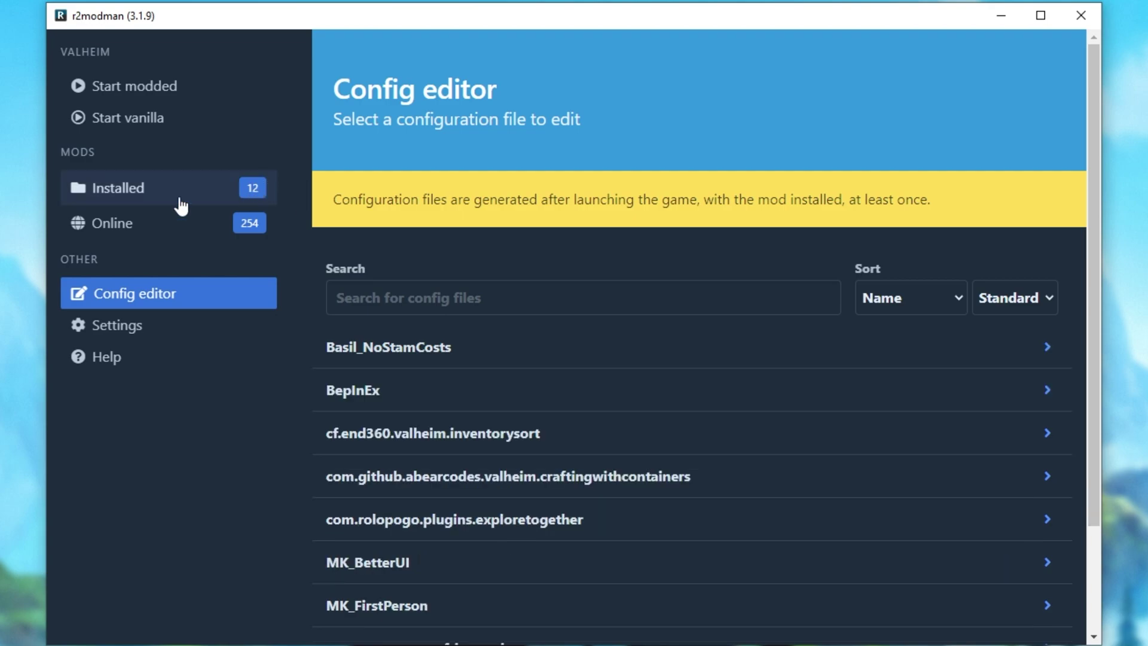
click(390, 350)
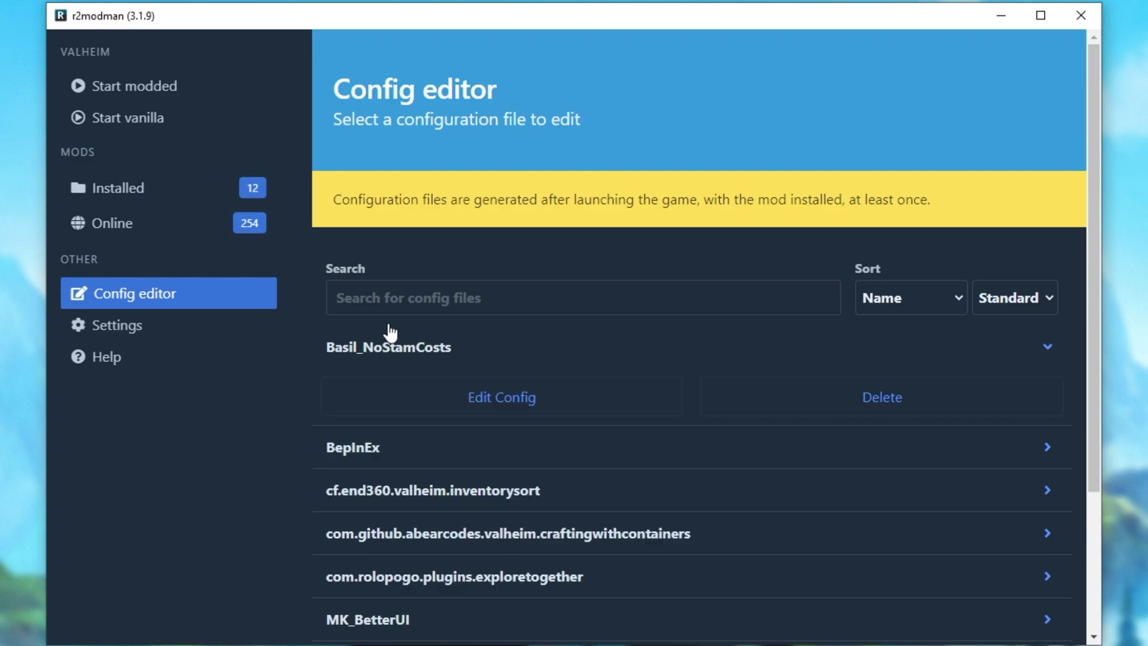
Start Valheim modded and let the character spawn in the Meadows beside the house.
click(195, 101)
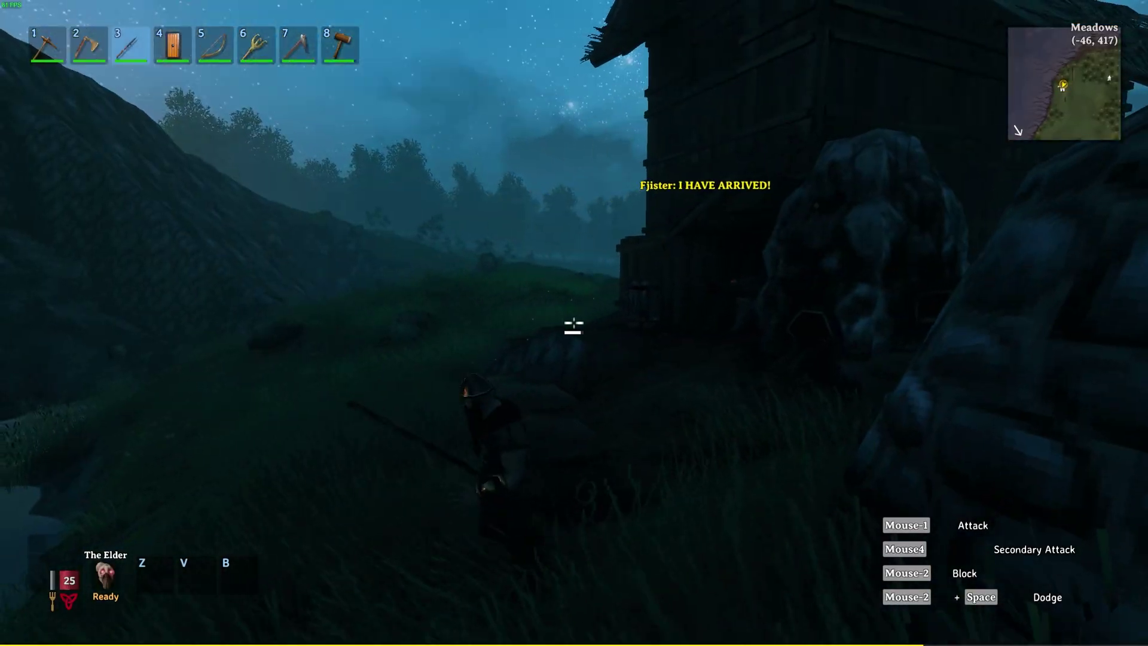
Open the nearby chest, sort its contents, and close the panels.
key(e)
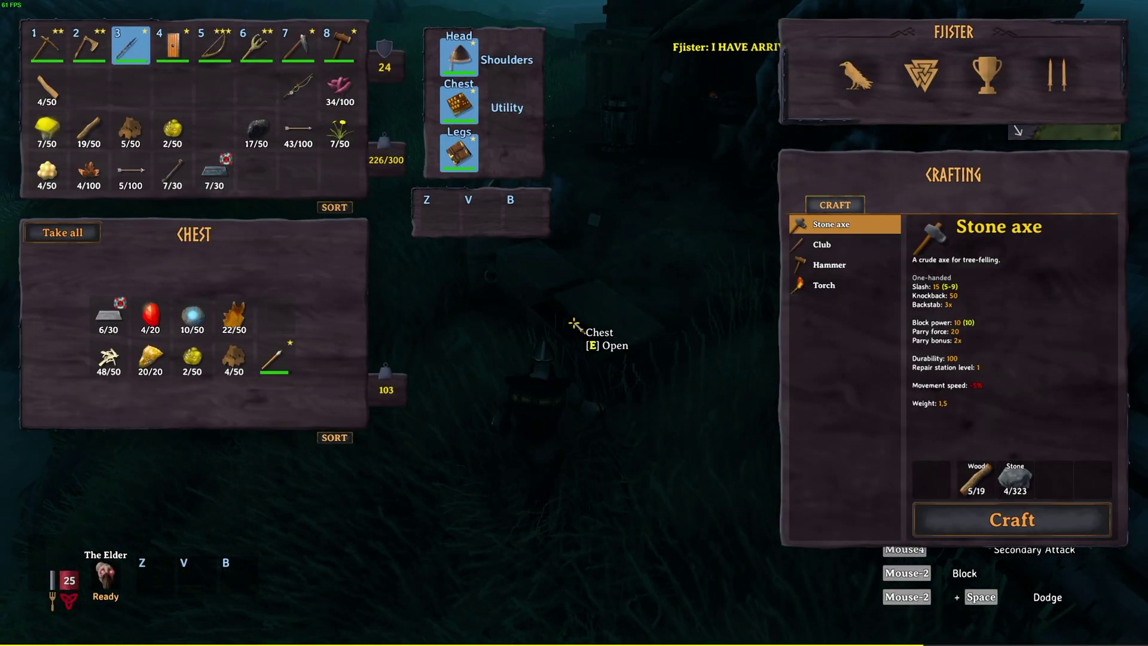
click(334, 437)
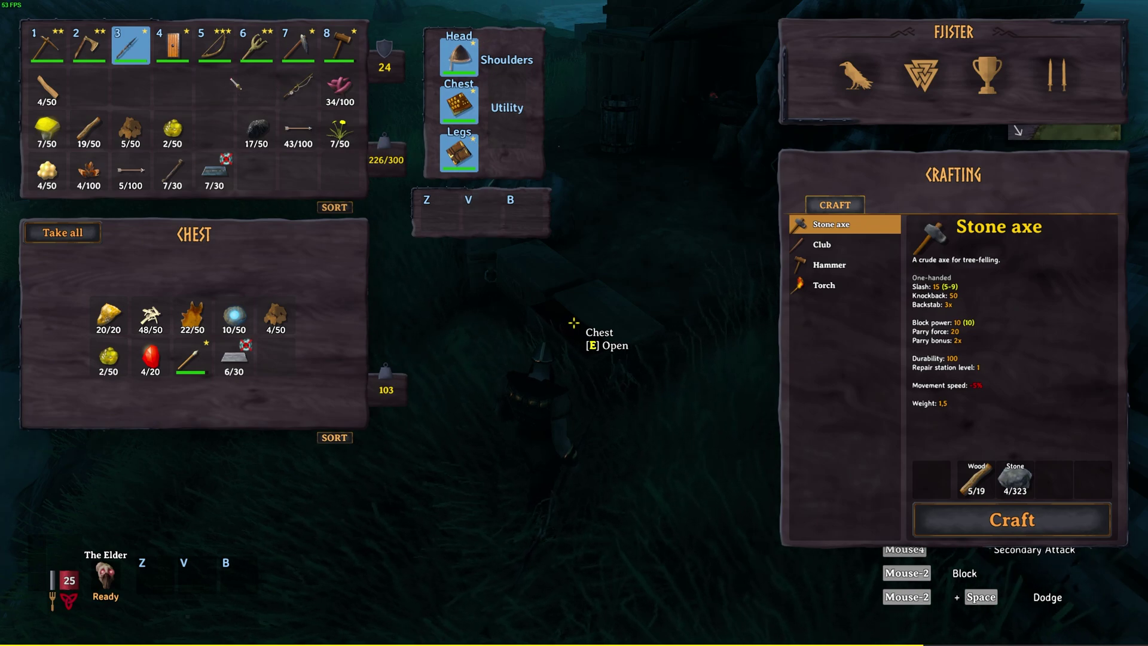
key(Tab)
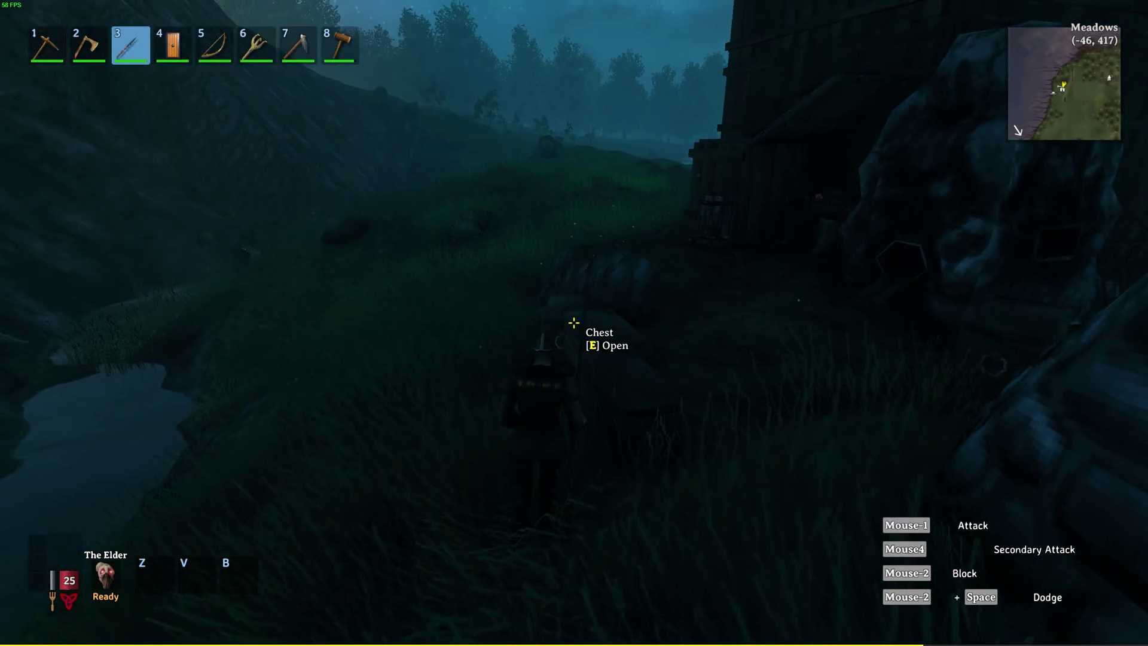
Run to the torch-lit dock and open the inventory with its Head, Chest and Legs slots.
key(w)
key(space)
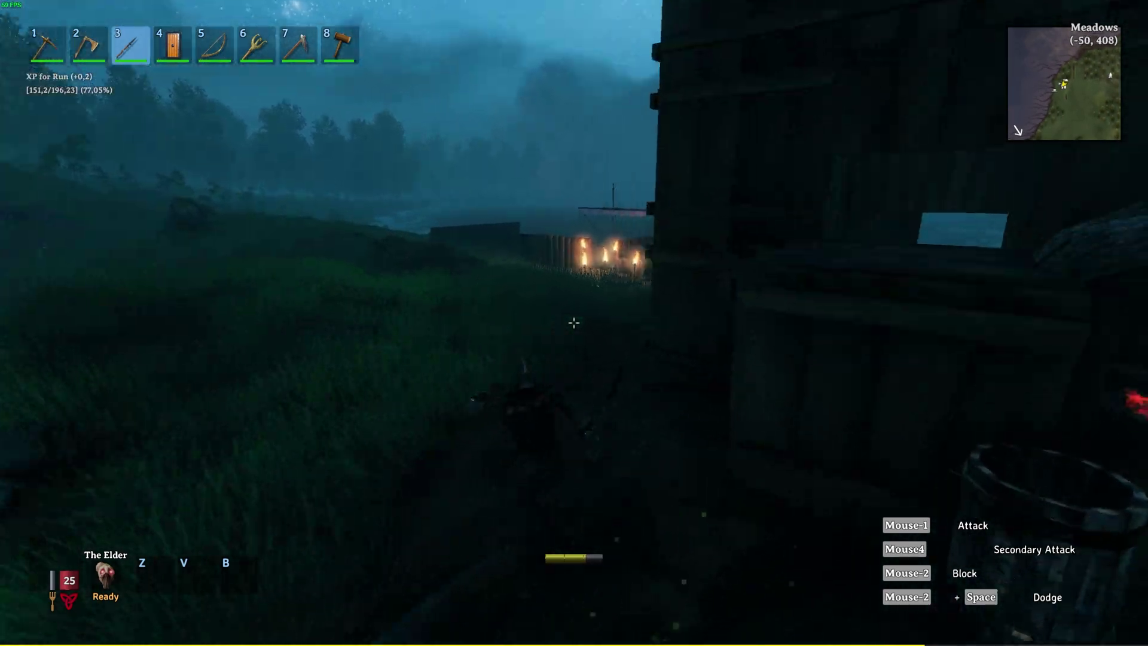
key(w)
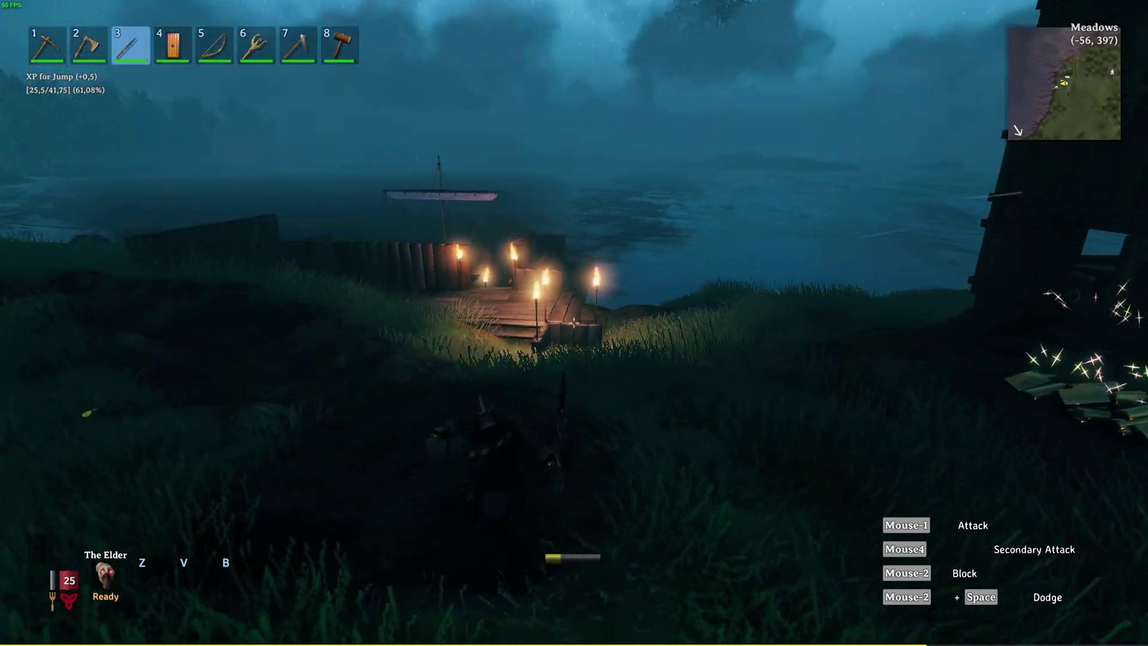
key(Tab)
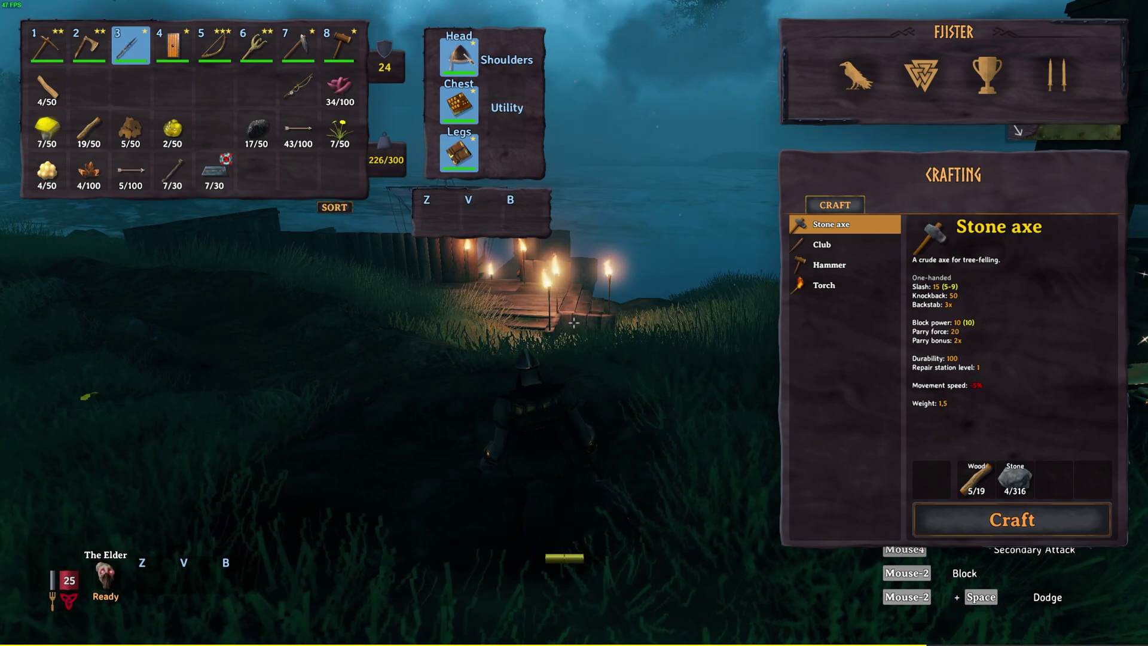
mouse_move(464, 70)
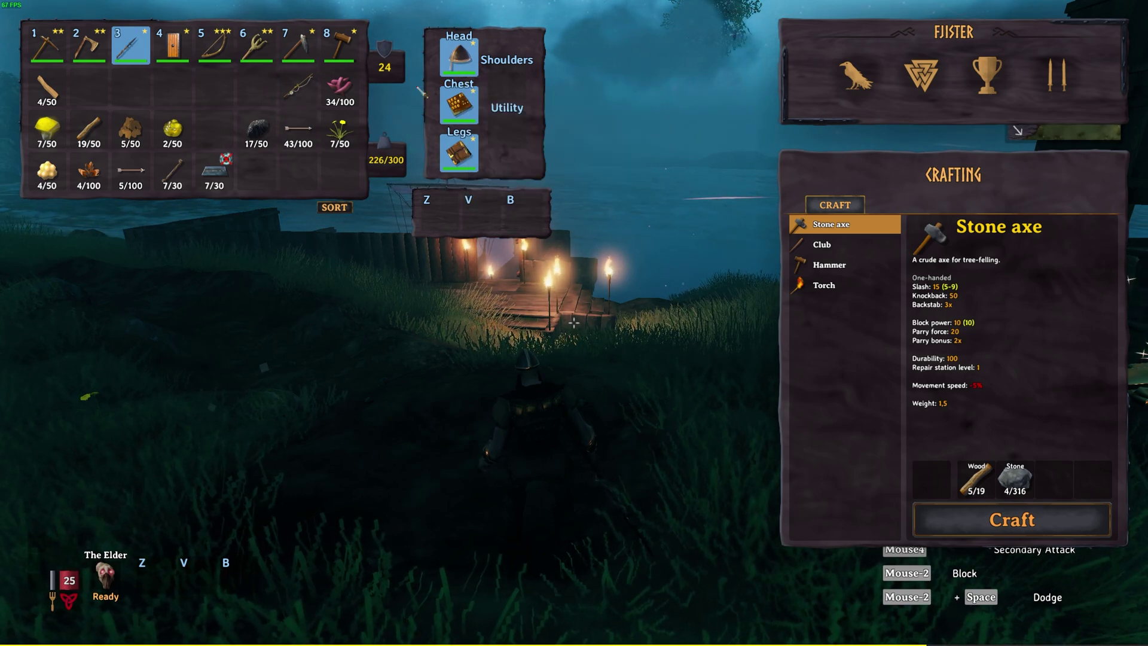
Unequip the bronze helmet and bronze plate cuirass into the inventory.
right_click(475, 71)
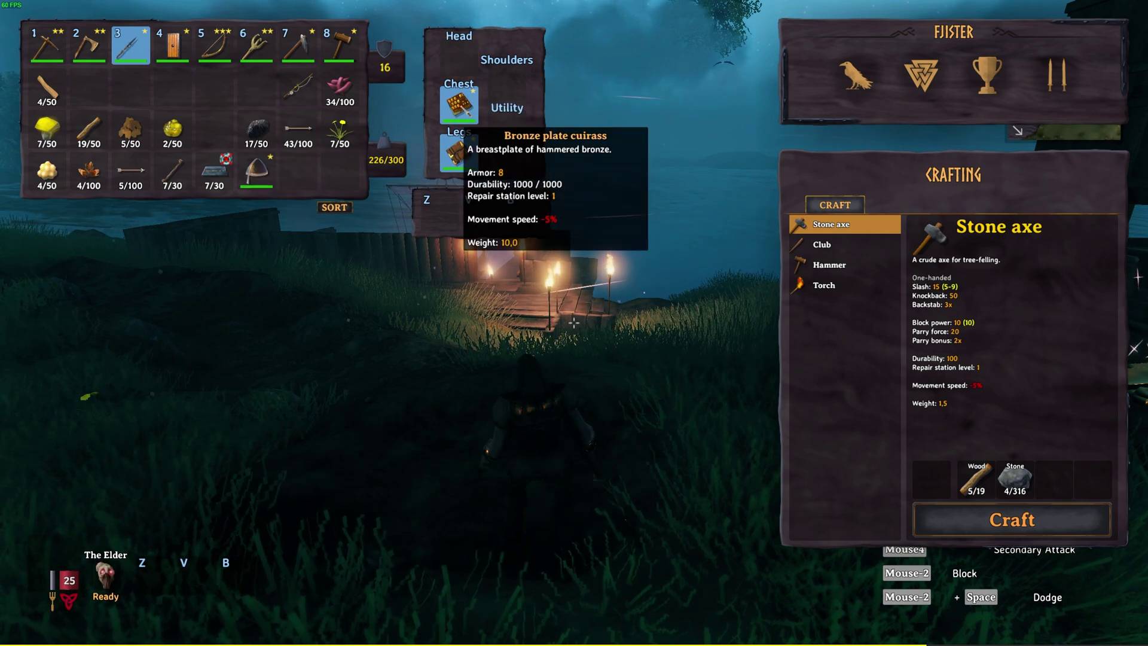
right_click(459, 105)
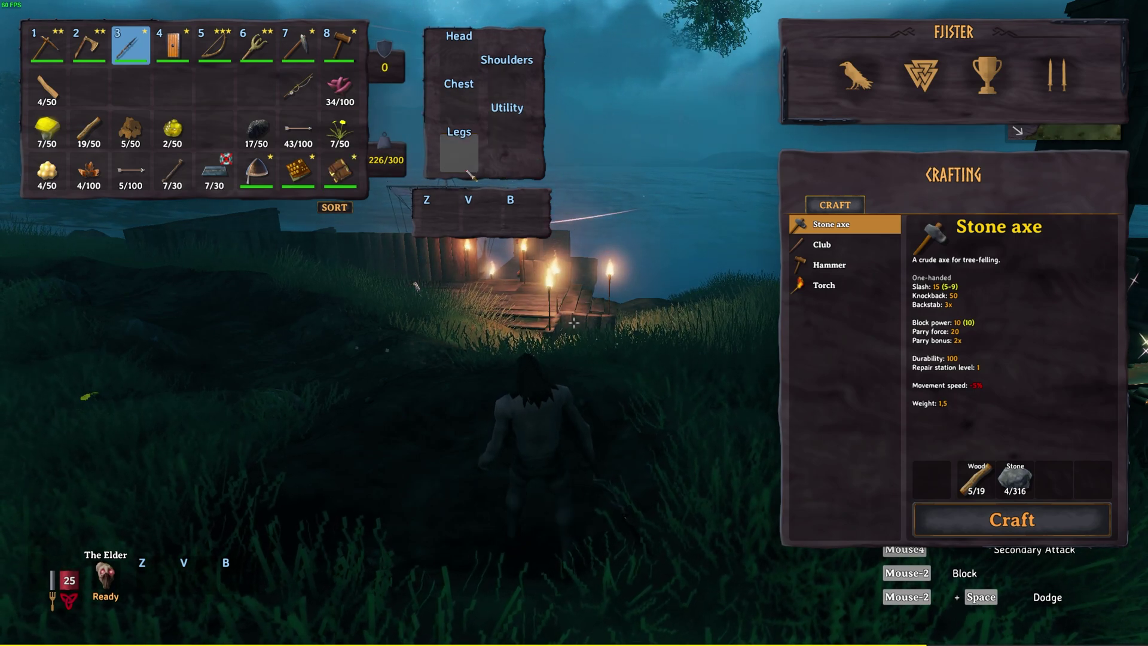
Close the inventory and cycle through the shield, bow and hammer hotbar slots.
key(Tab)
key(4)
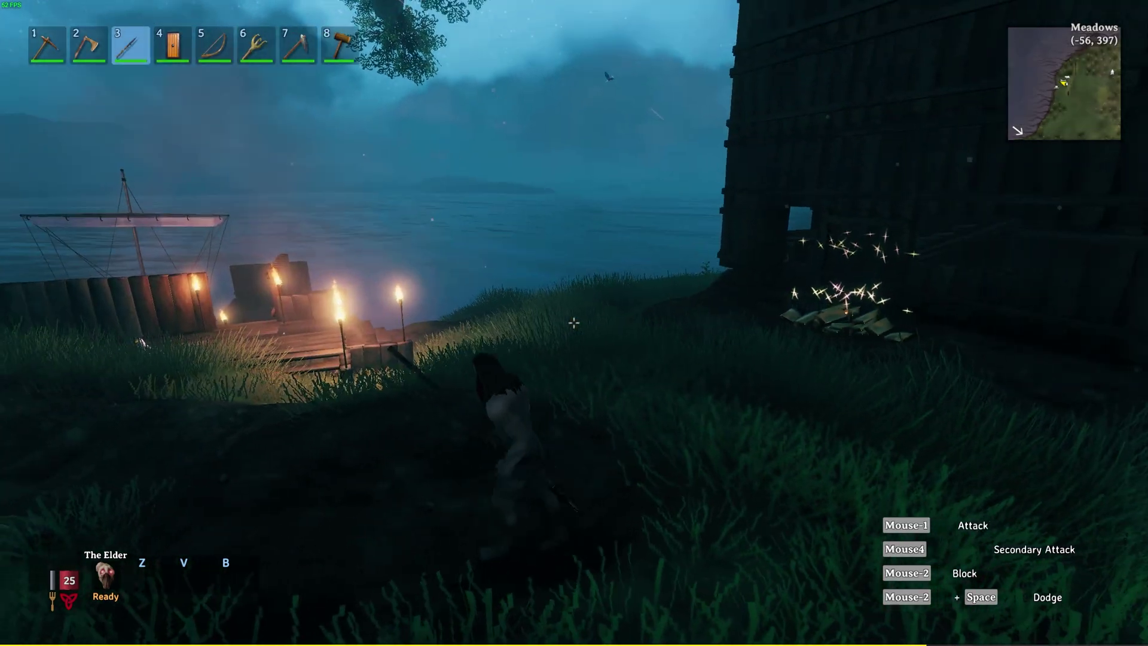
key(5)
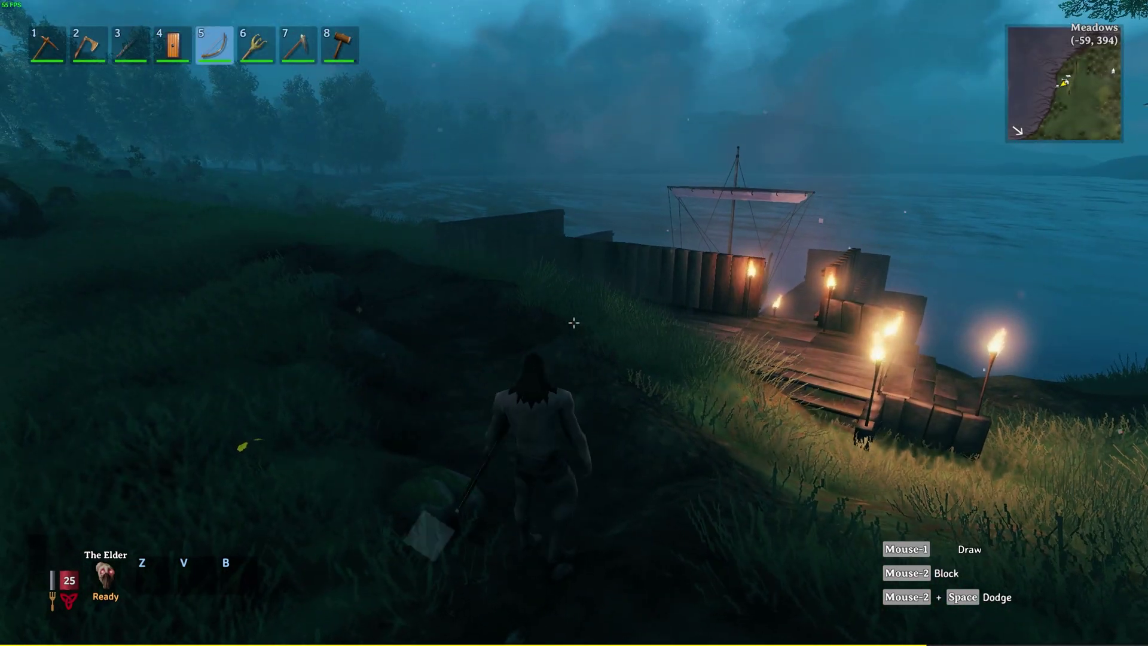
key(8)
Run past the palisade, house and dock around the base, then bring up the pause menu.
key(w)
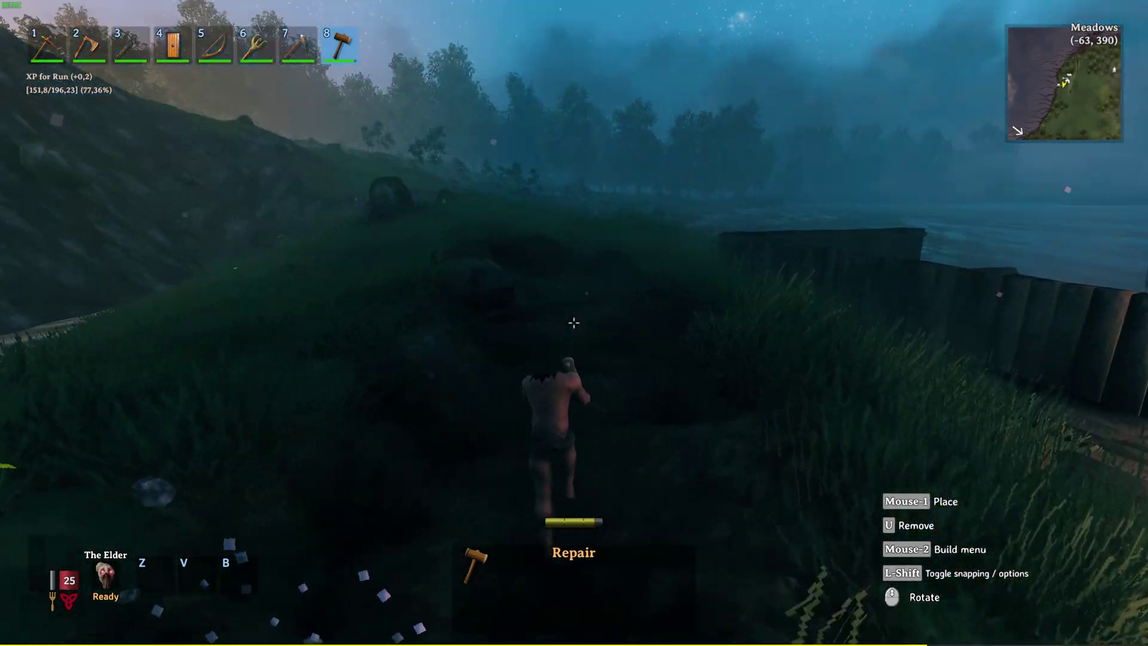
key(w)
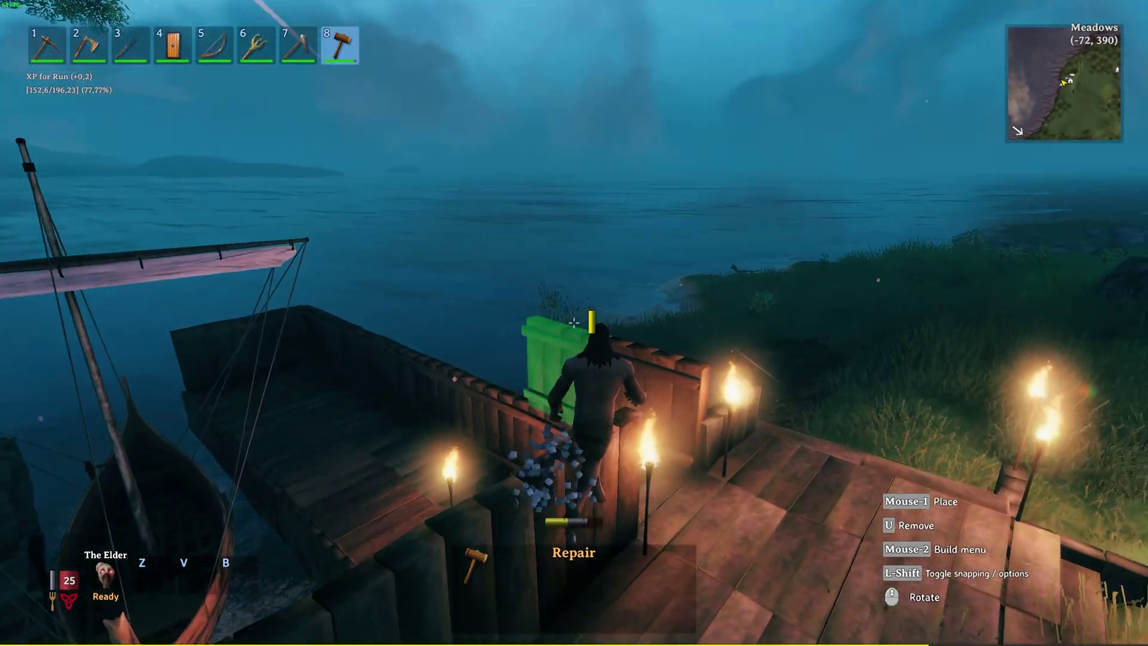
key(w)
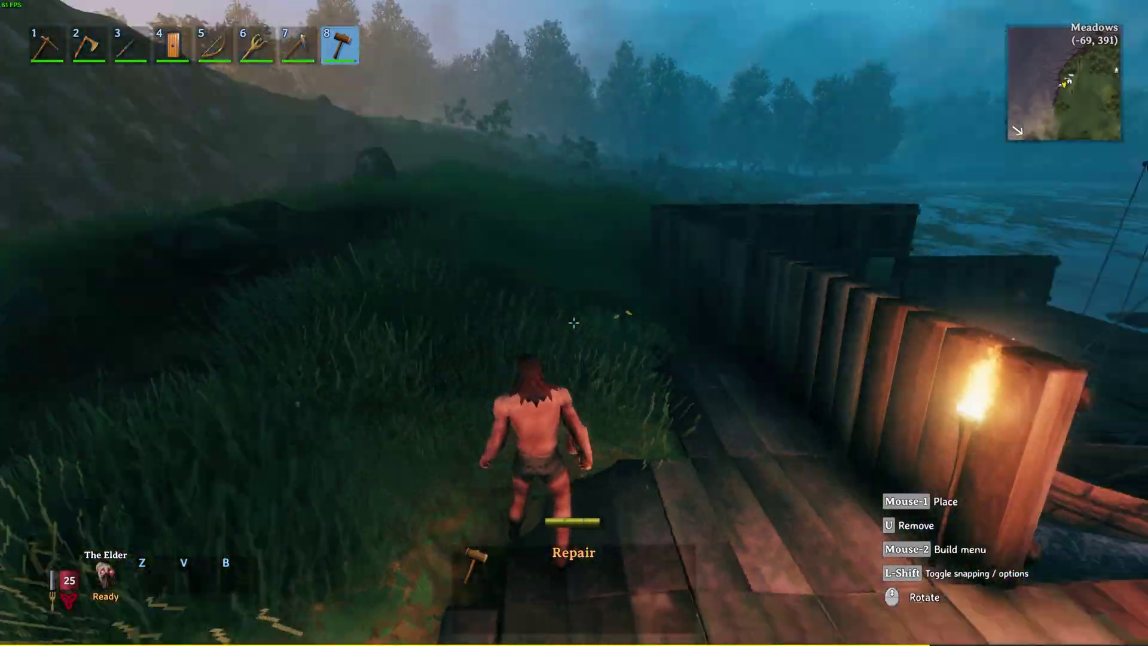
key(w)
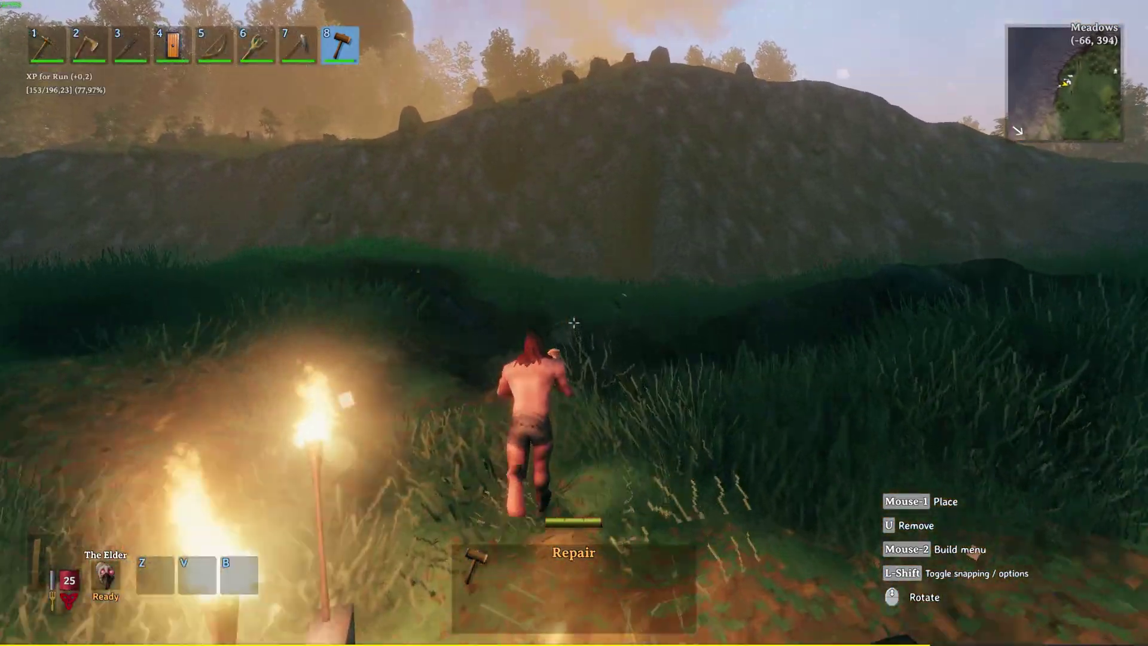
key(w)
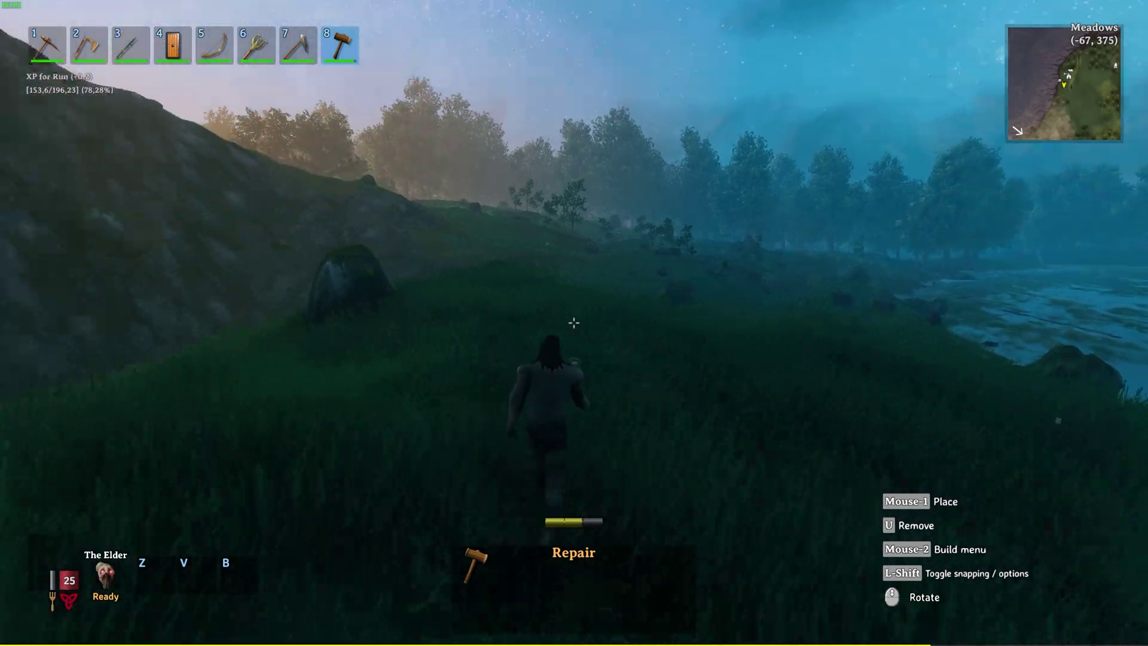
key(w)
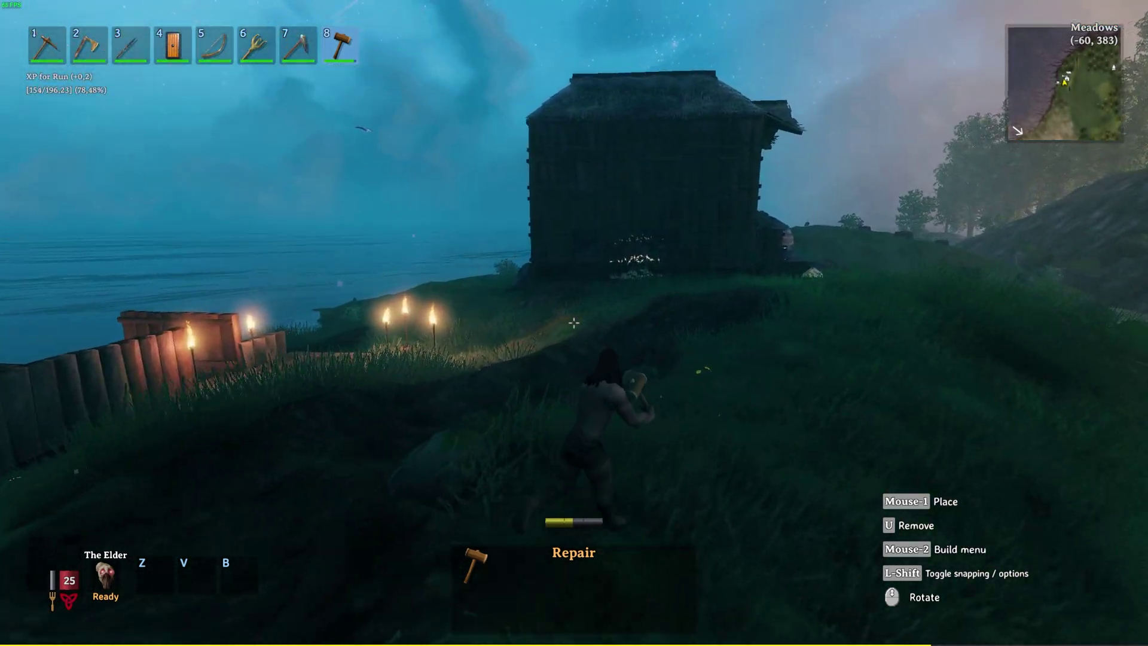
key(w)
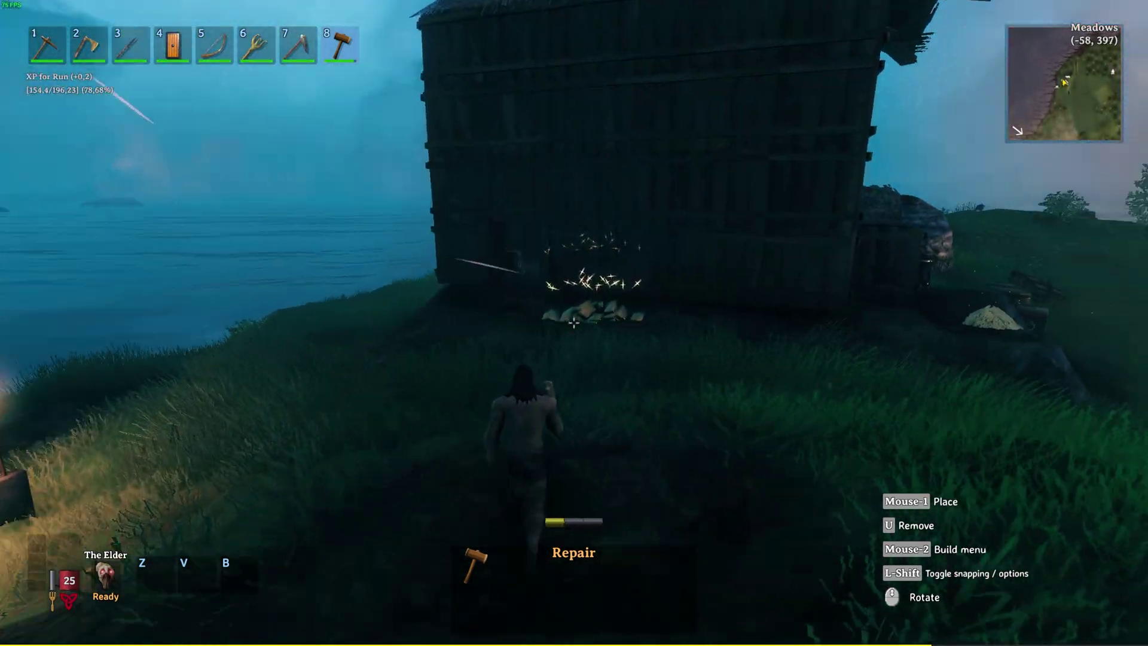
key(w)
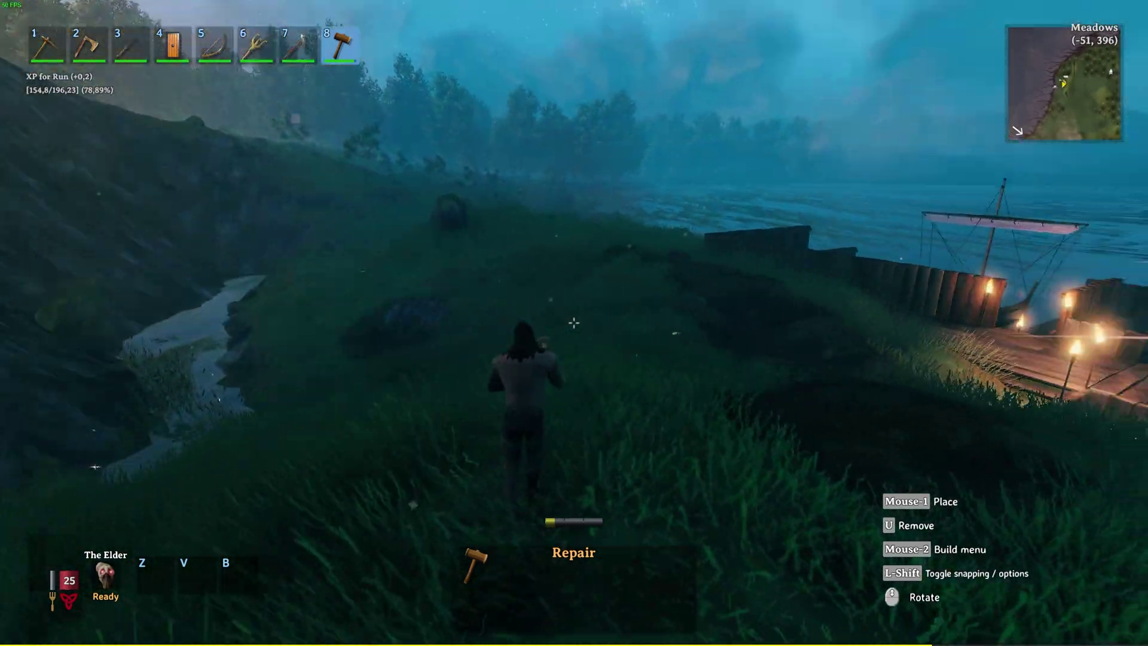
key(w)
key(Escape)
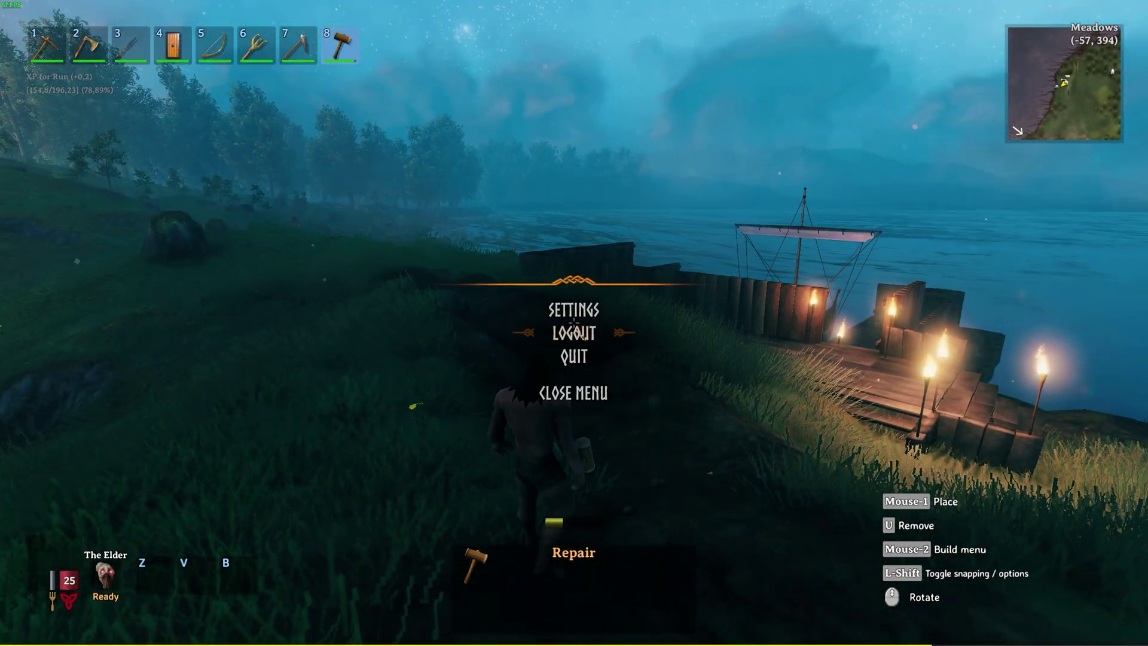
Quit Valheim and export the Default profile as a share code from r2modman Settings.
click(574, 356)
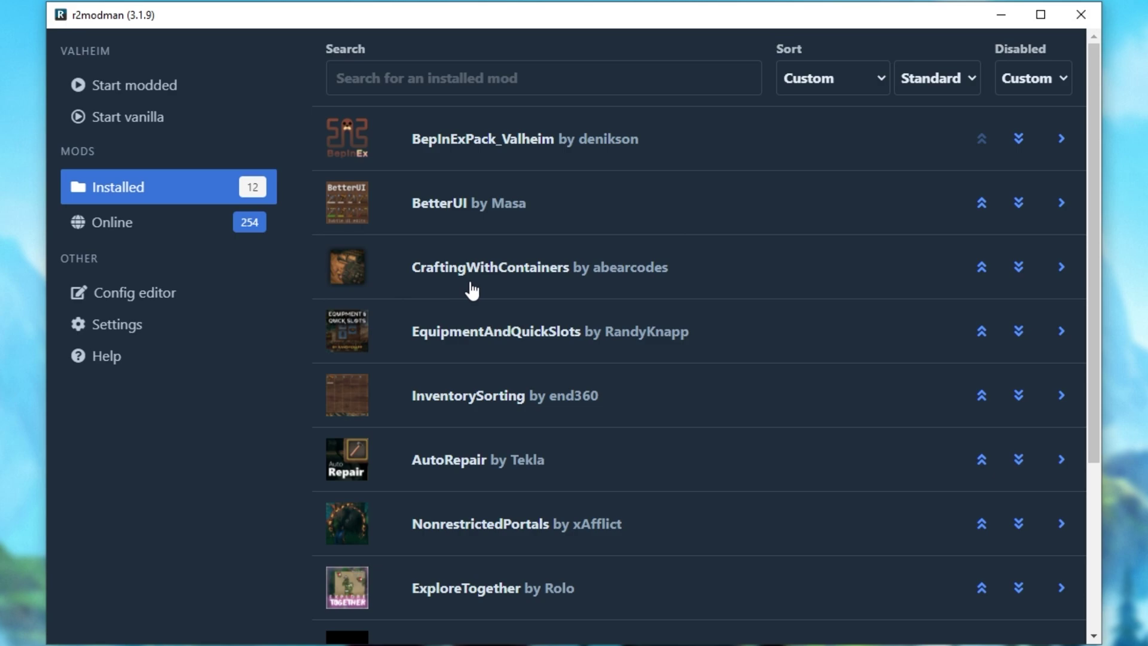
click(148, 339)
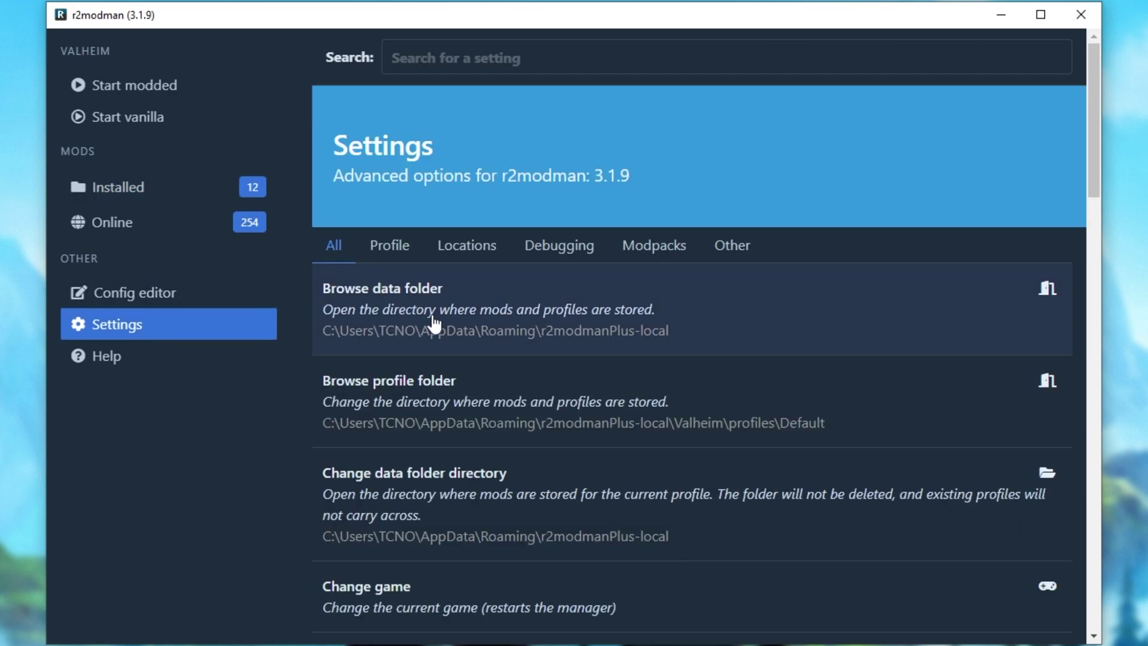
scroll(436, 324, down, 15)
scroll(435, 325, down, 7)
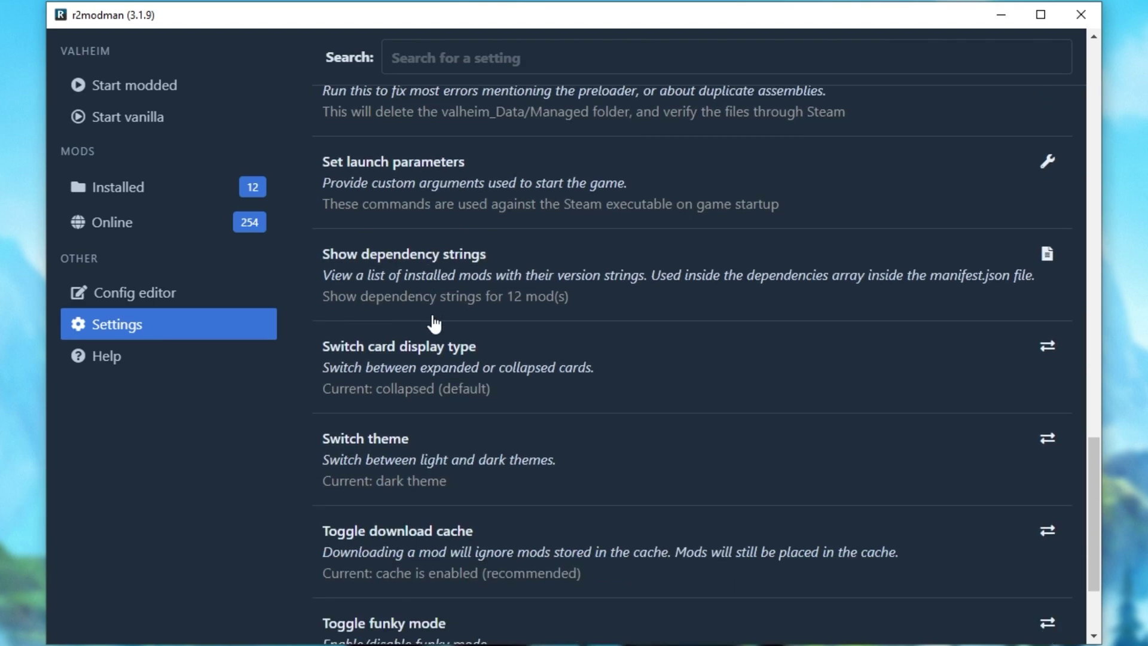
scroll(435, 325, down, 2)
scroll(435, 323, up, 8)
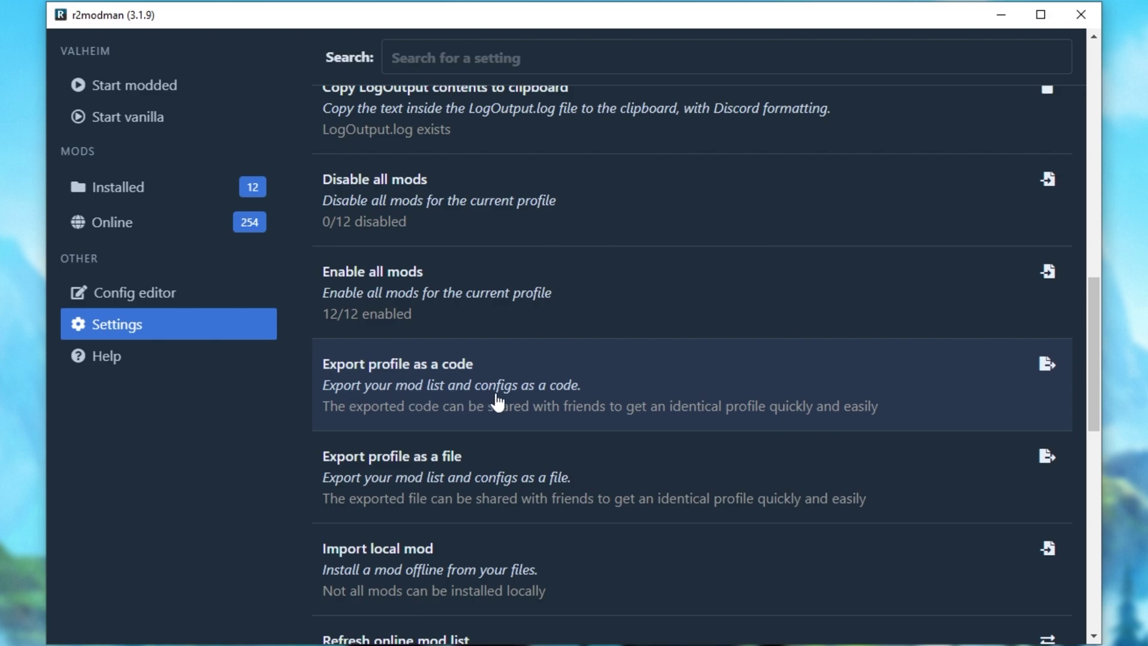
click(572, 404)
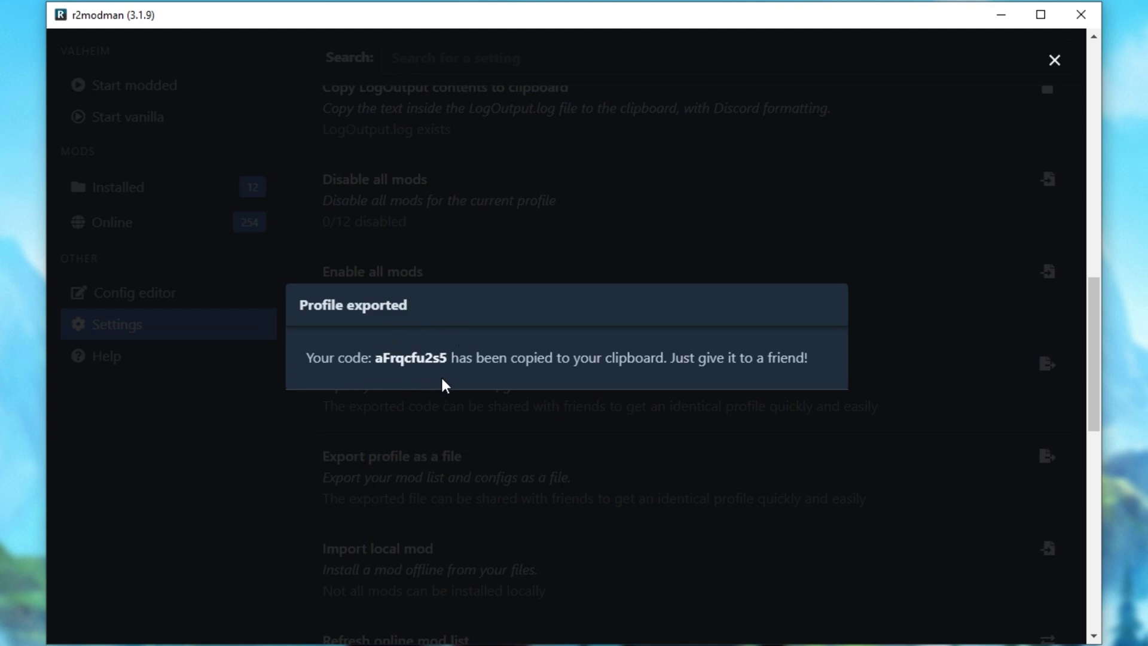
Select the exported profile code shown in the Profile exported notice.
drag(345, 357, 366, 357)
drag(367, 357, 789, 362)
click(490, 362)
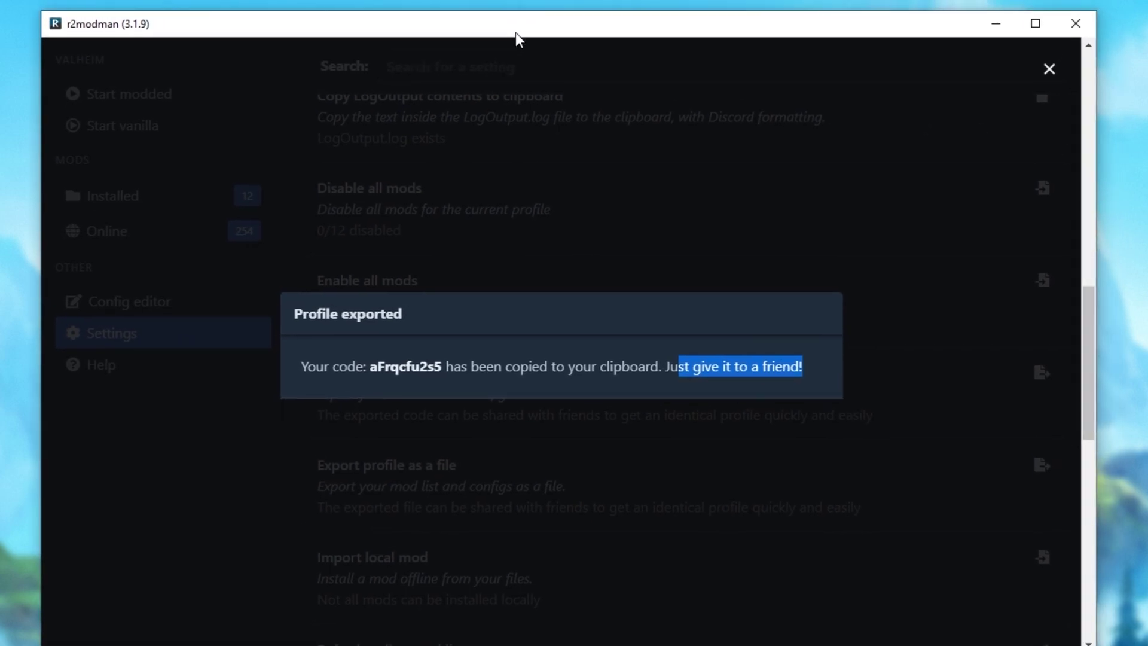
double_click(417, 359)
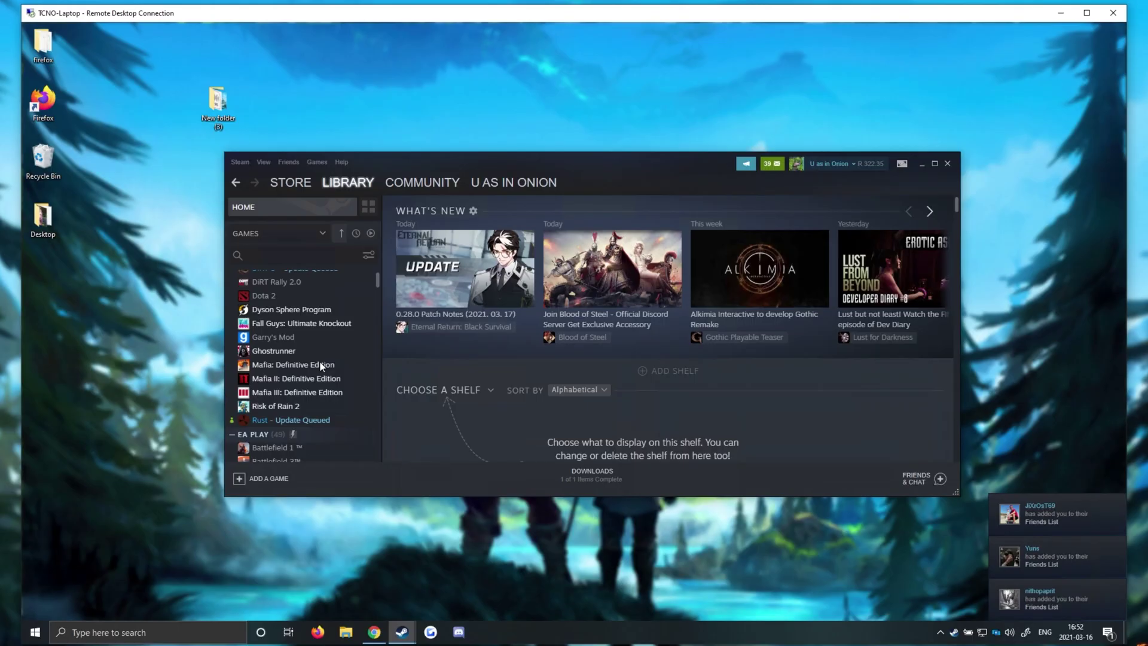
Find Valheim in the Steam library by searching 'valheim' and launch the standard version, skipping cloud sync.
scroll(321, 361, down, 5)
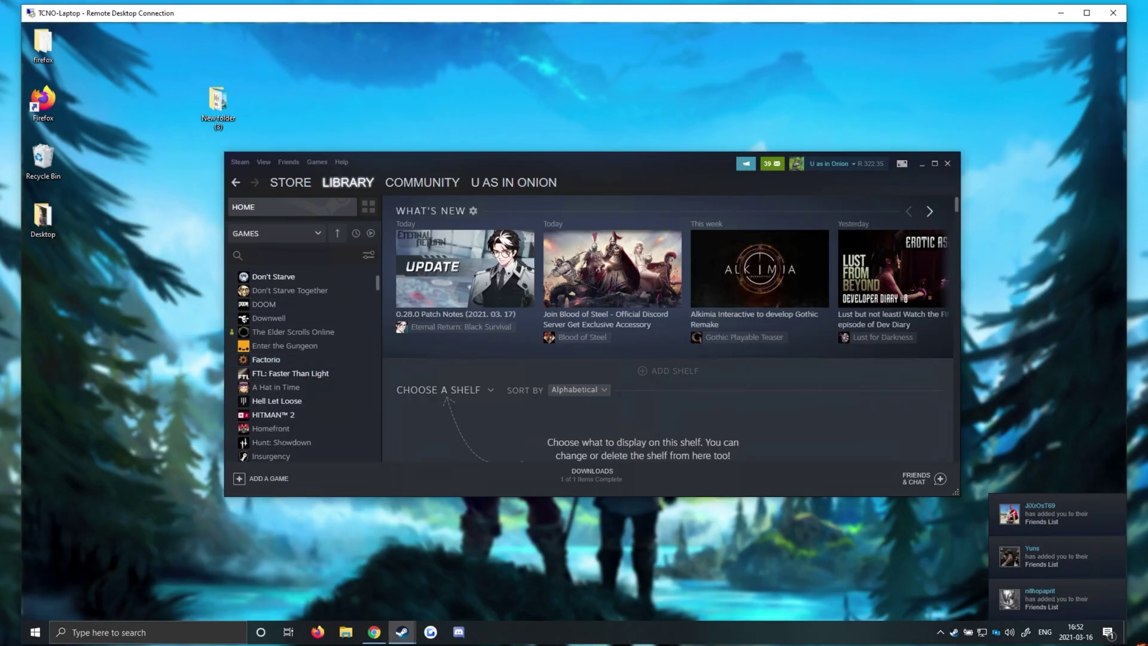
text(valheim)
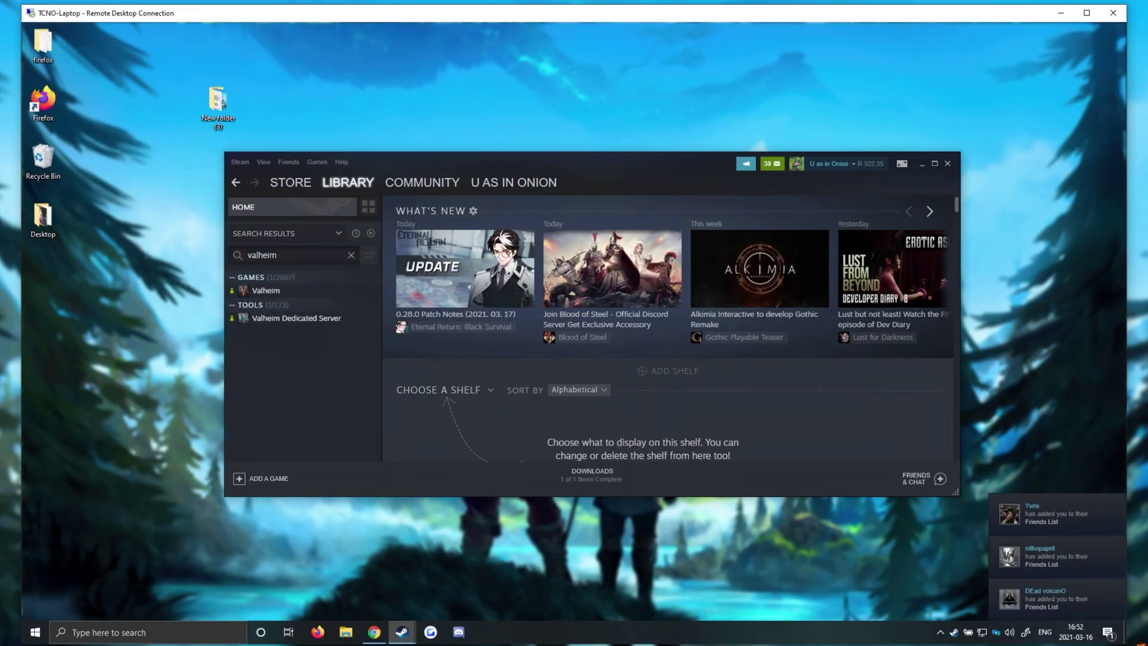
click(264, 290)
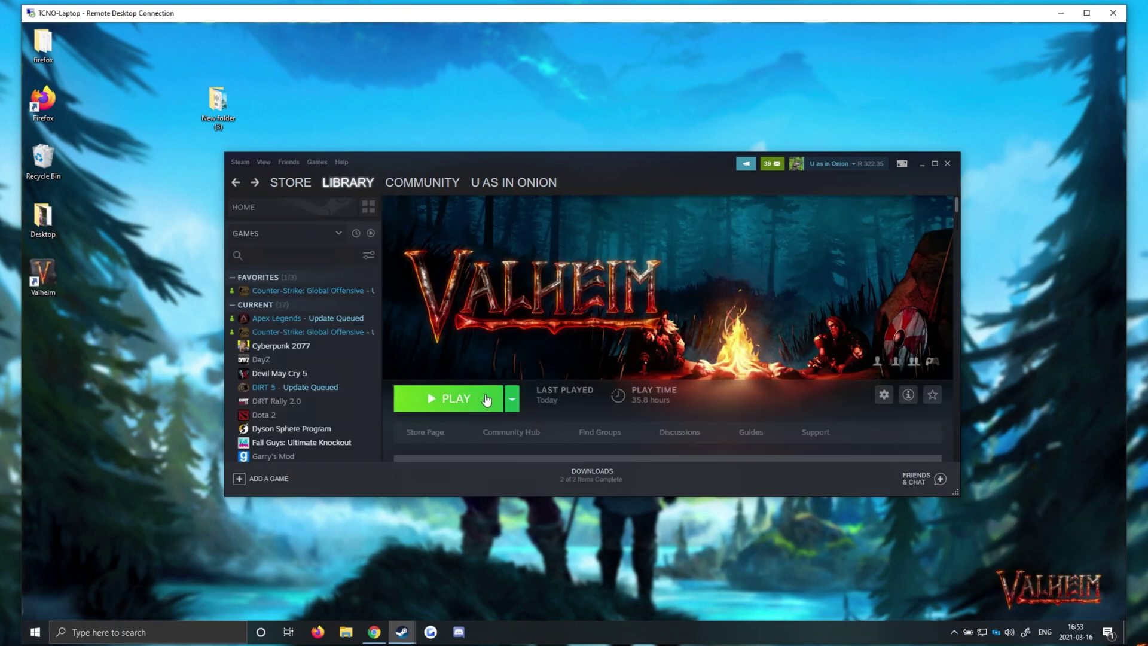
click(486, 400)
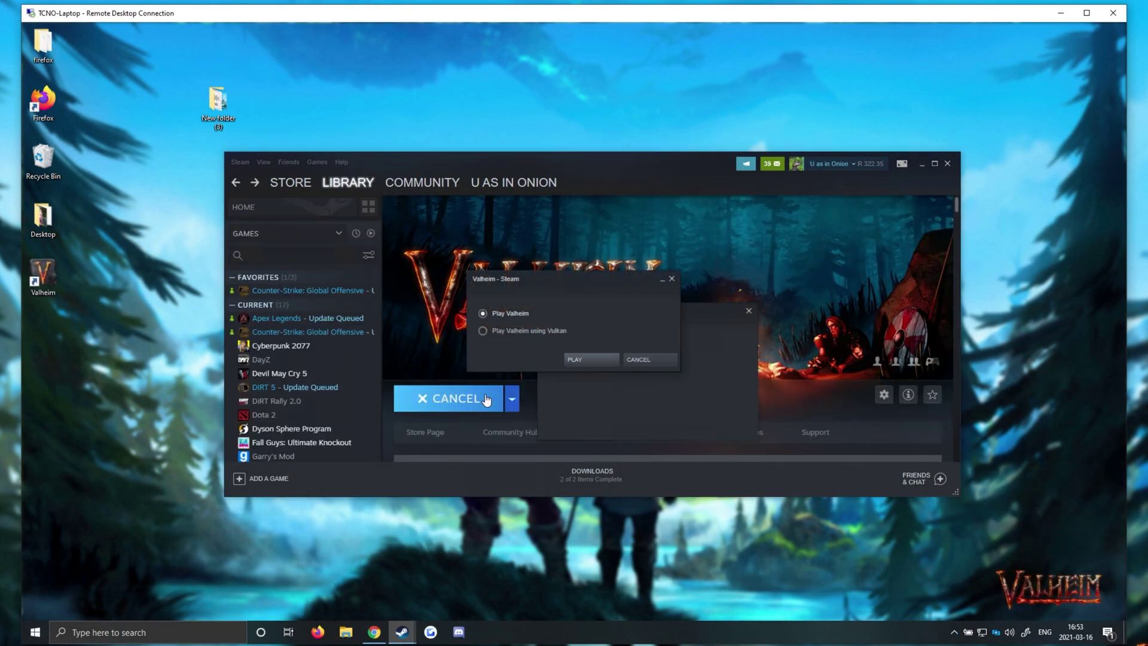
click(581, 359)
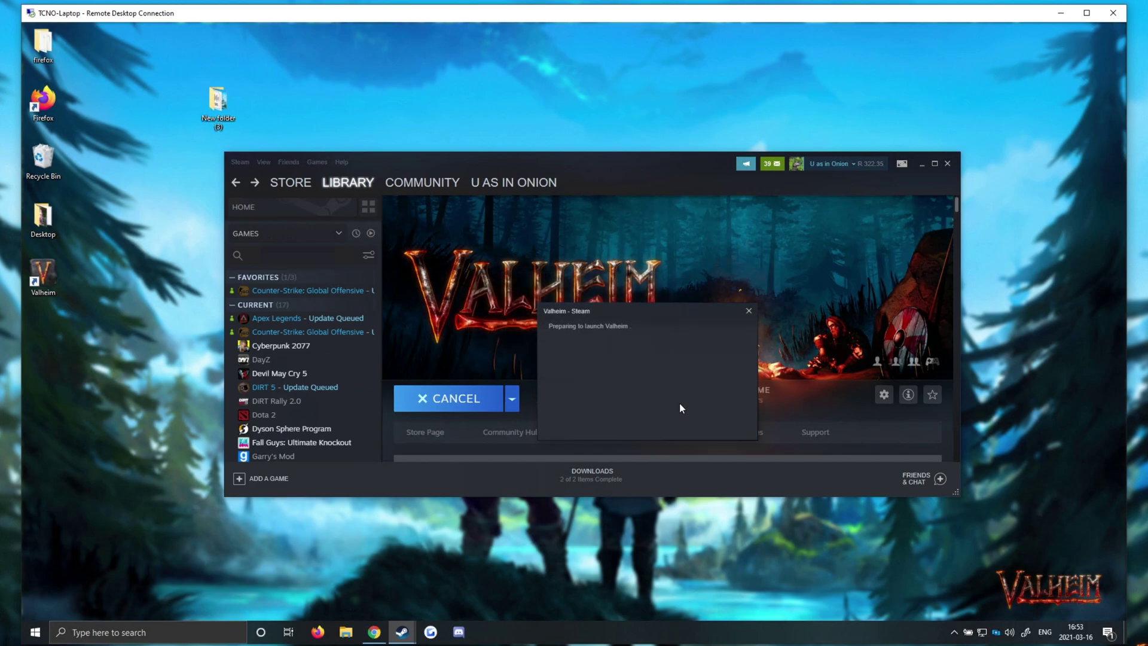
click(706, 399)
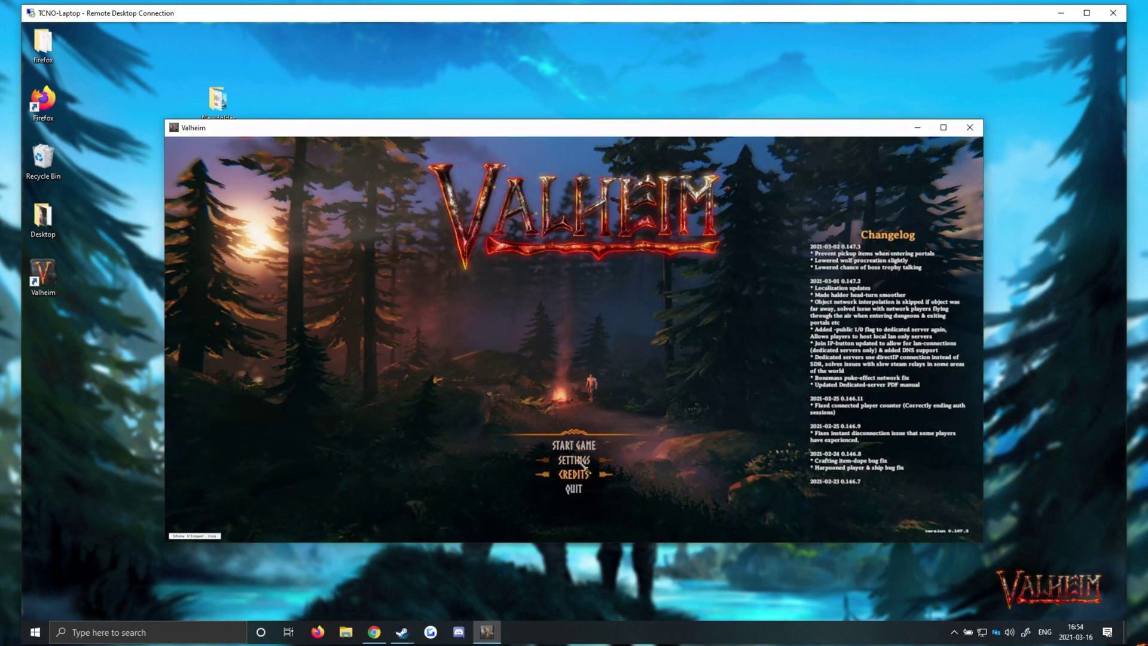
Check the game's settings at the main menu, then quit Valheim.
click(578, 459)
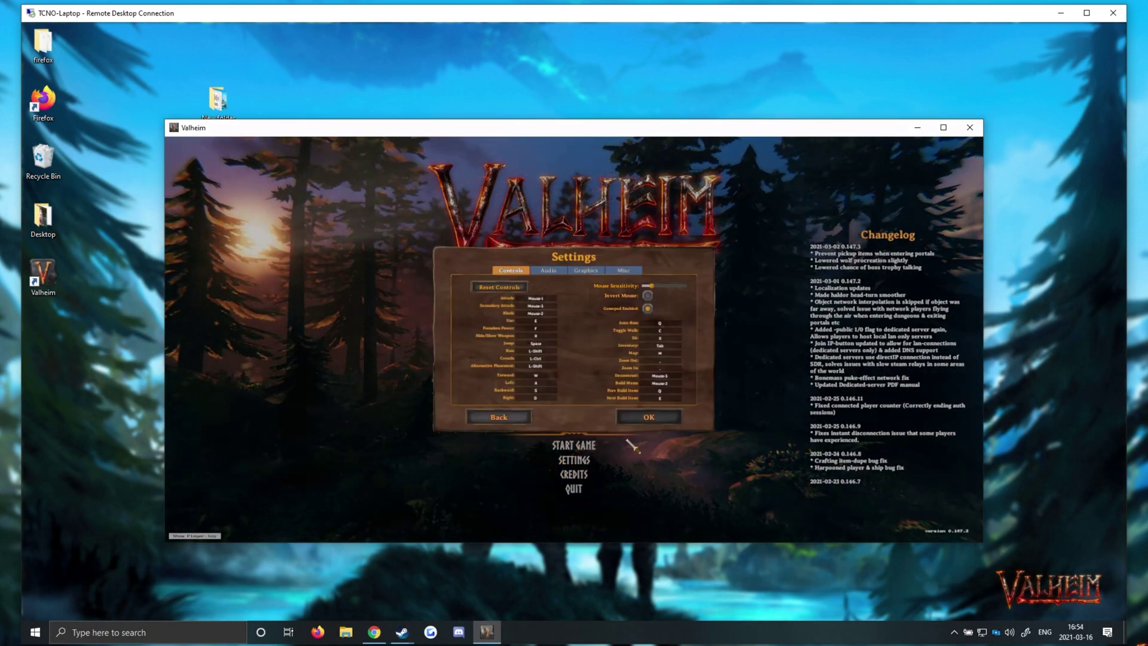
click(635, 418)
click(576, 490)
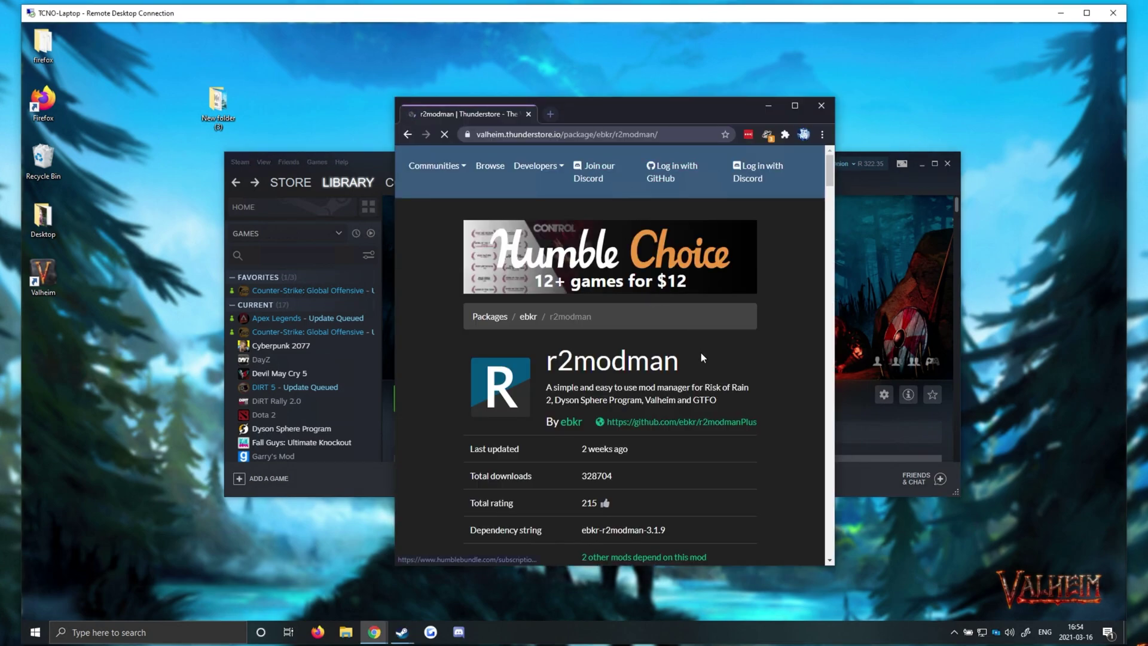
Put the extracted r2modman files in a new desktop folder and run r2modman-Setup-3.1.9.exe.
scroll(700, 354, down, 5)
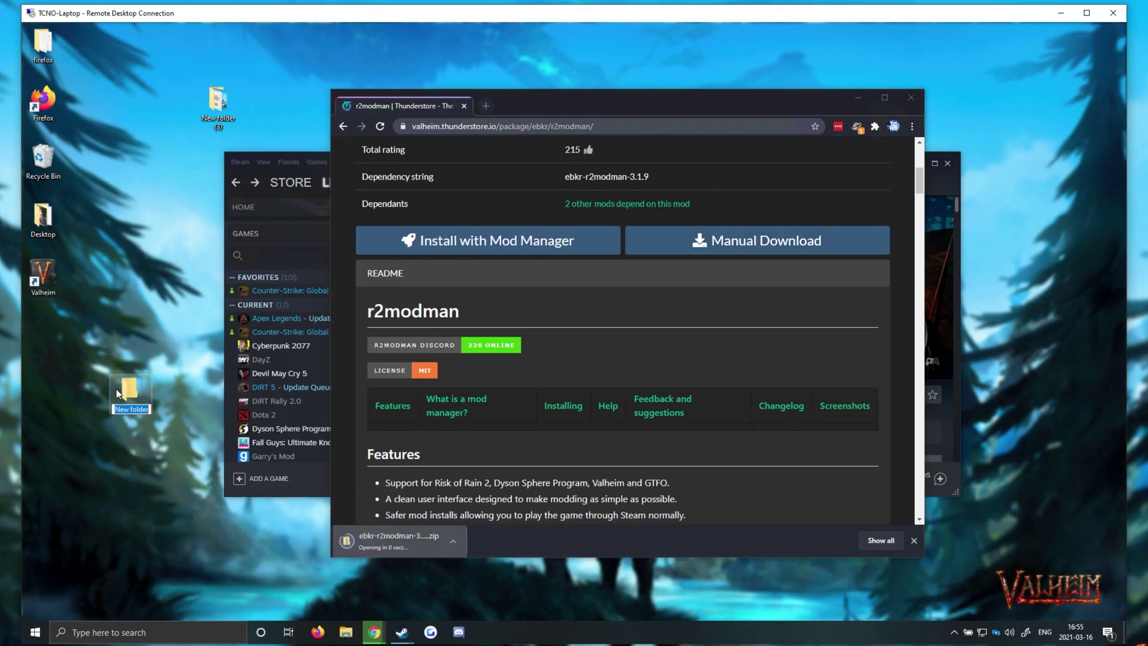
key(Return)
double_click(125, 392)
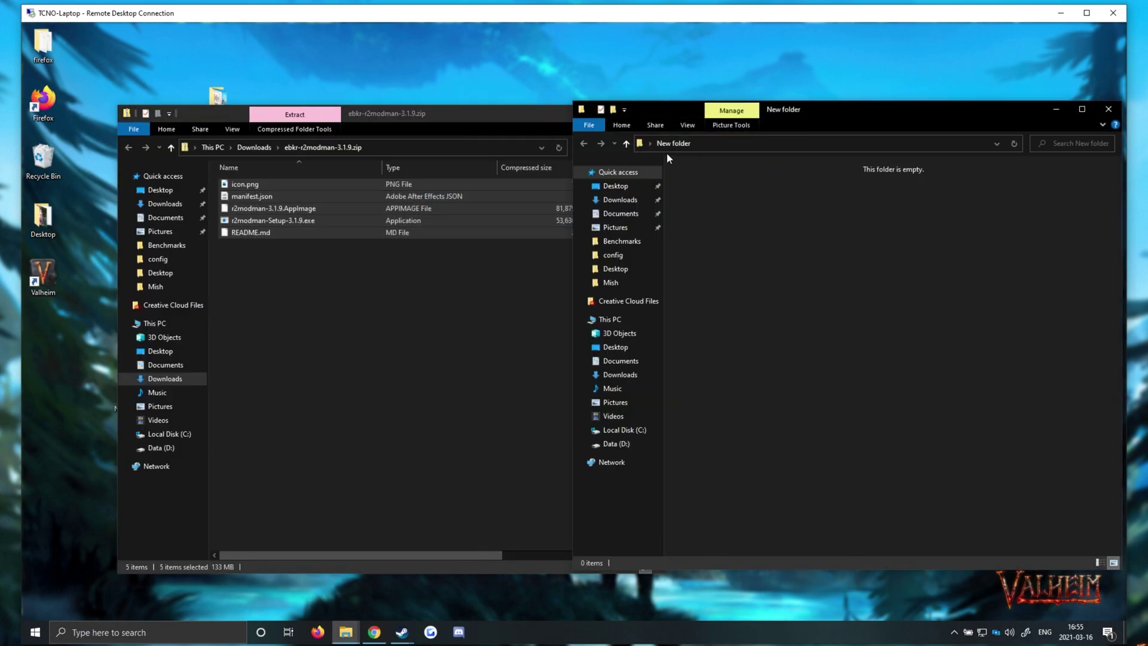
key(ctrl+a)
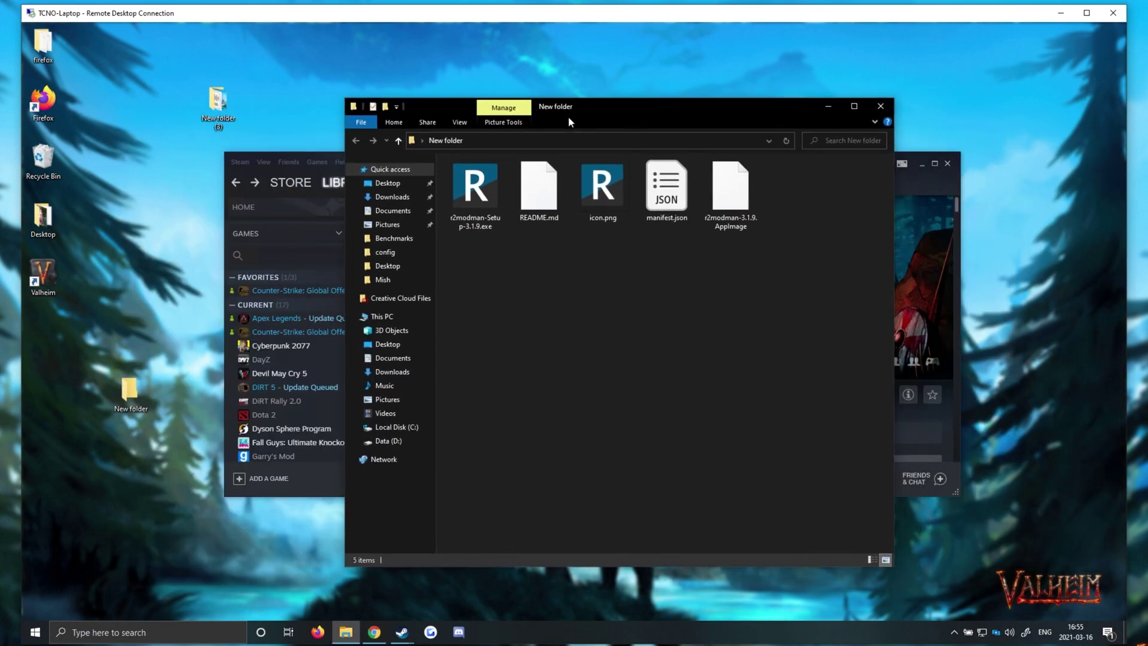
double_click(485, 202)
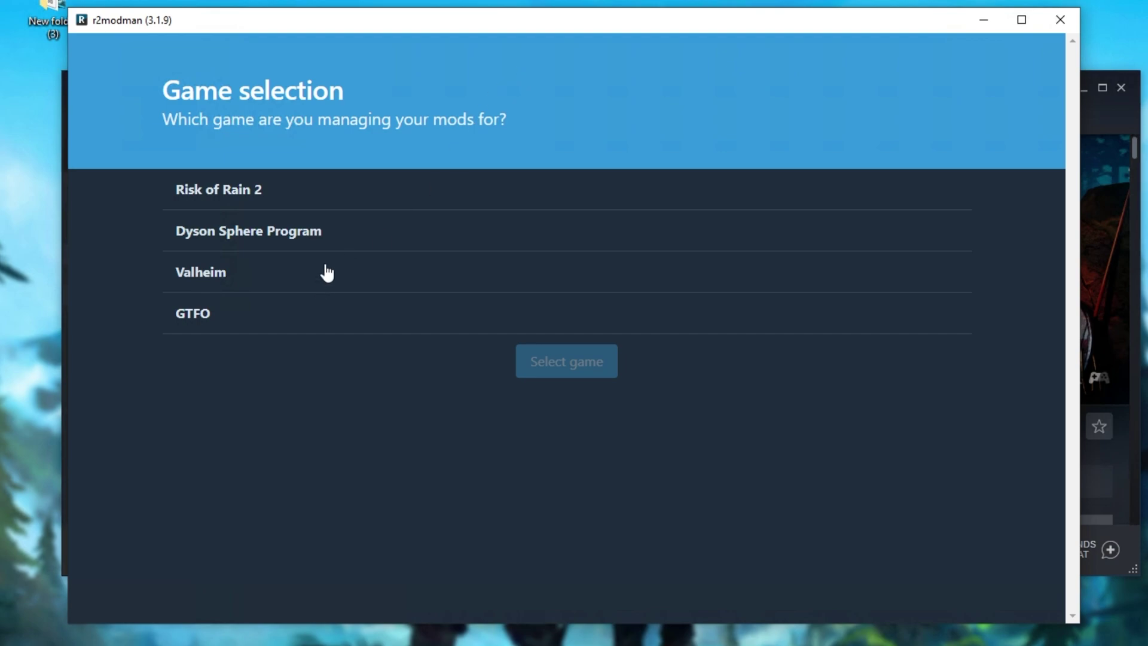
Choose Valheim as the game and import a profile by pasting the share code.
click(323, 272)
click(592, 359)
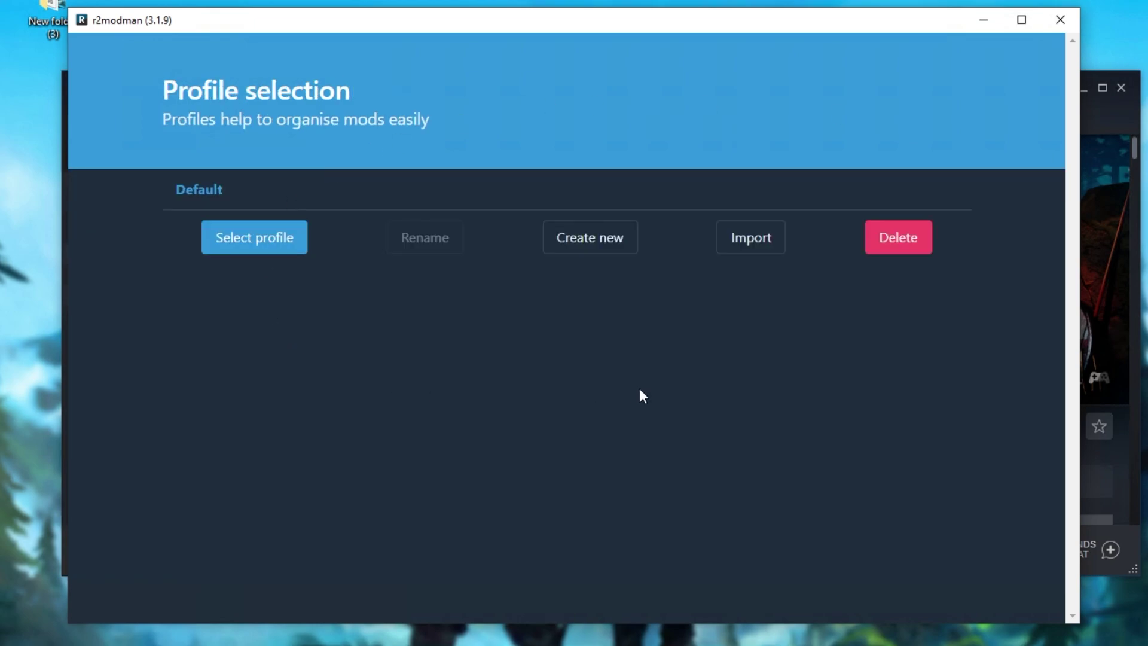
click(741, 253)
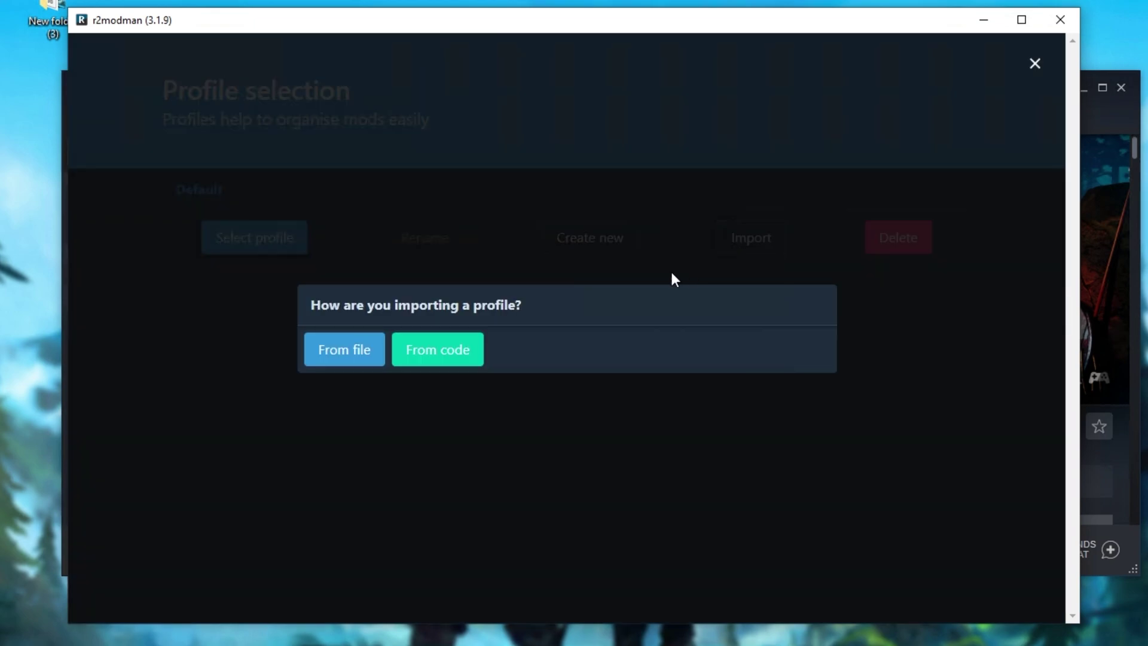
click(464, 355)
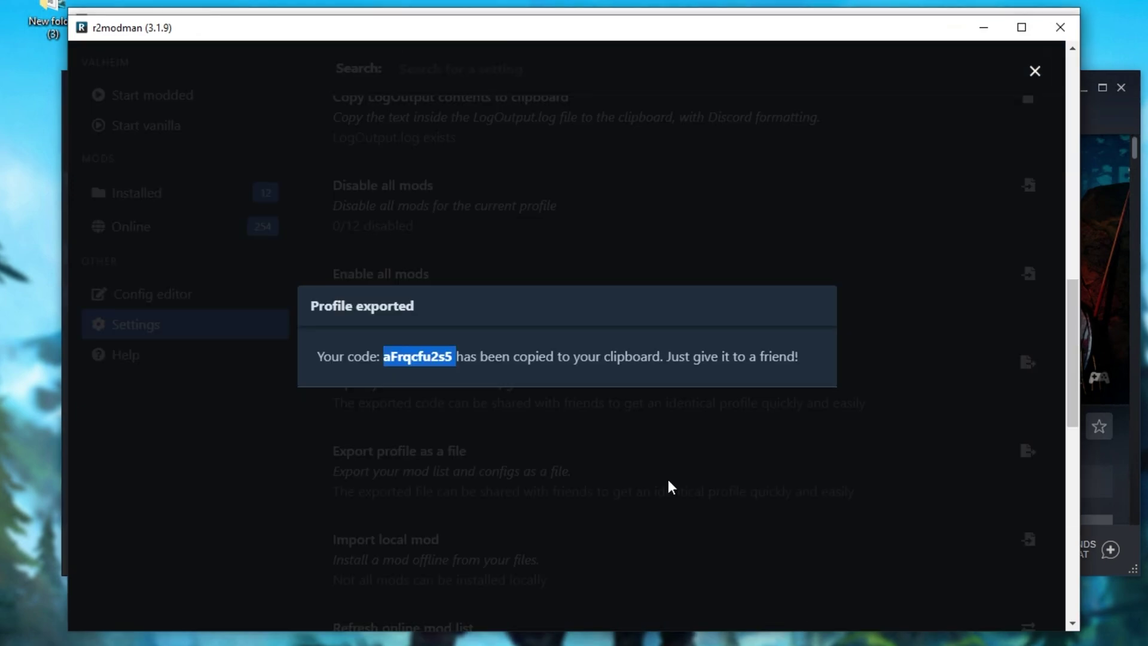
drag(453, 358, 390, 372)
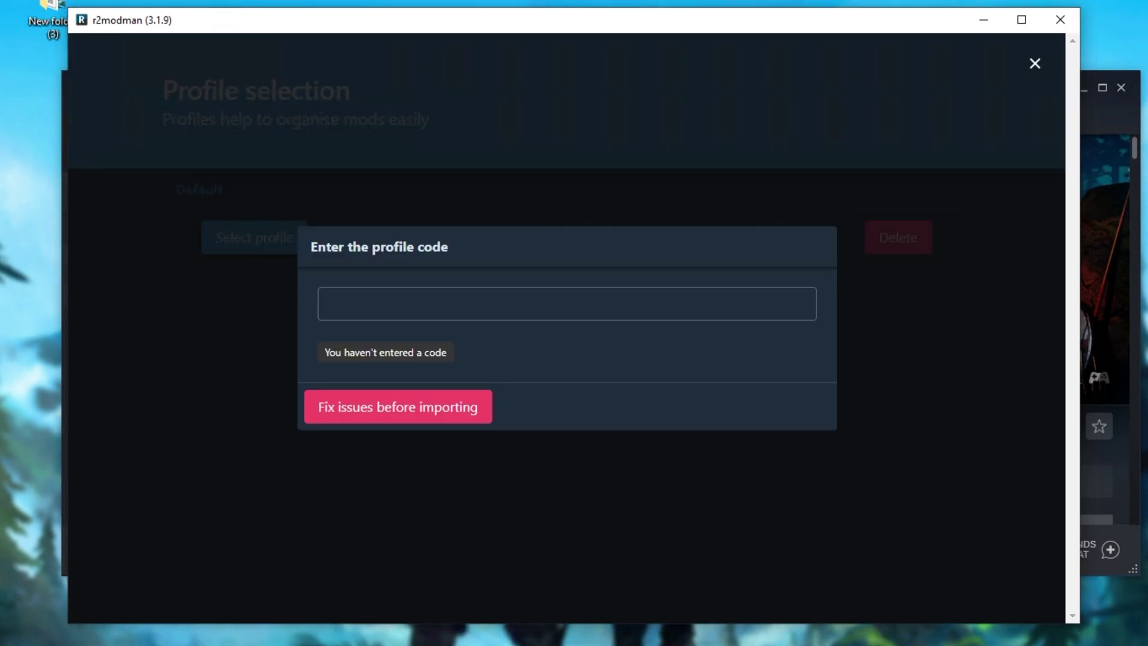
text(aFrqcfu2s5)
click(366, 403)
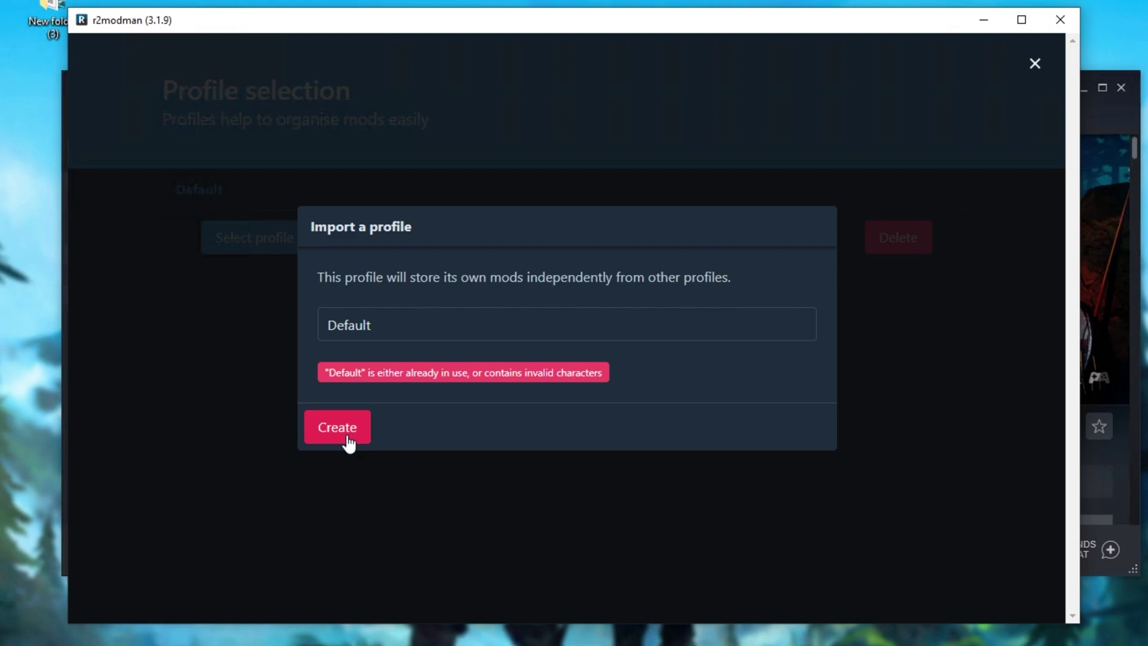
Name the imported profile TCNO and create it.
click(371, 324)
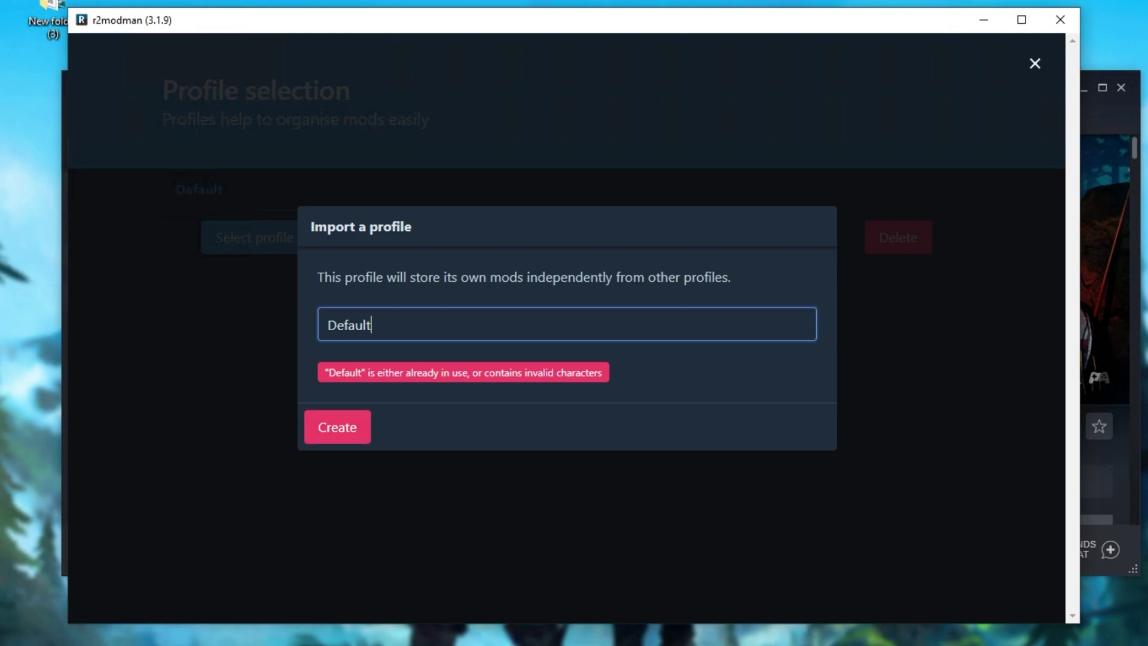
key(ctrl+a)
key(BackSpace)
text(TCNO)
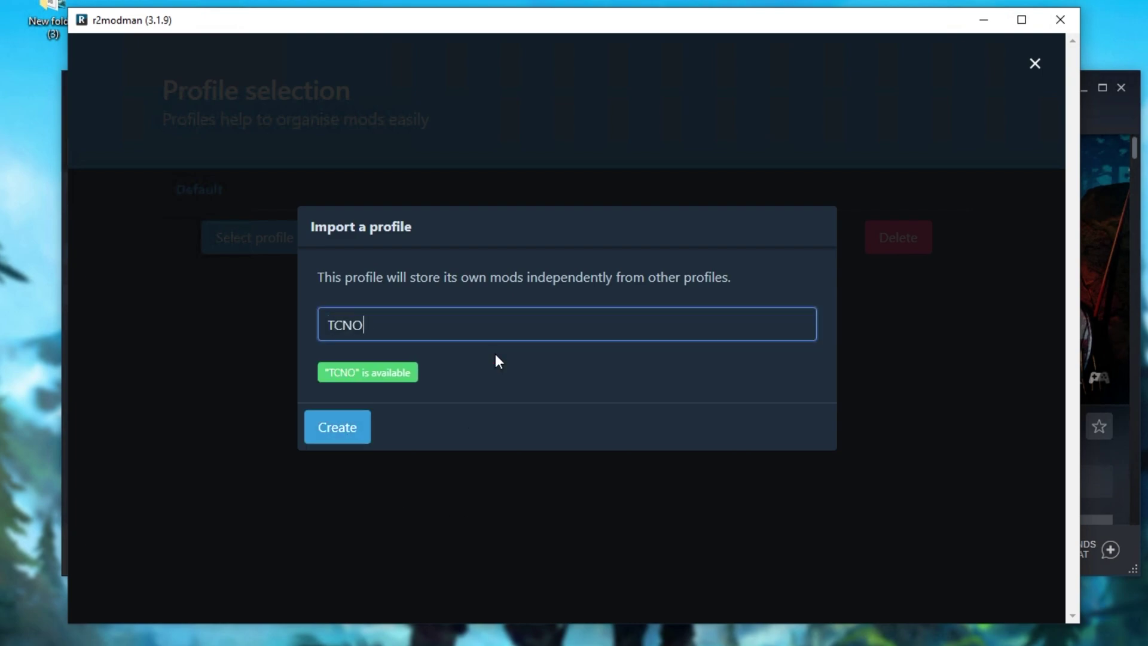
click(351, 431)
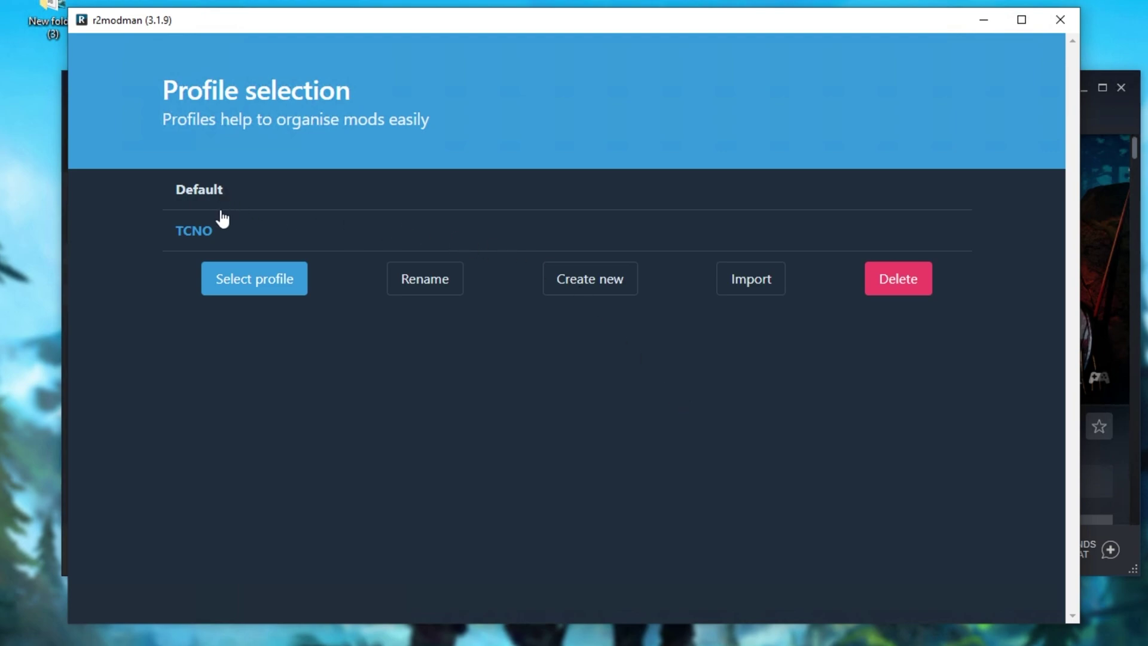
Open the TCNO profile, attempt a modded launch, and dismiss the failed-launch error.
click(255, 285)
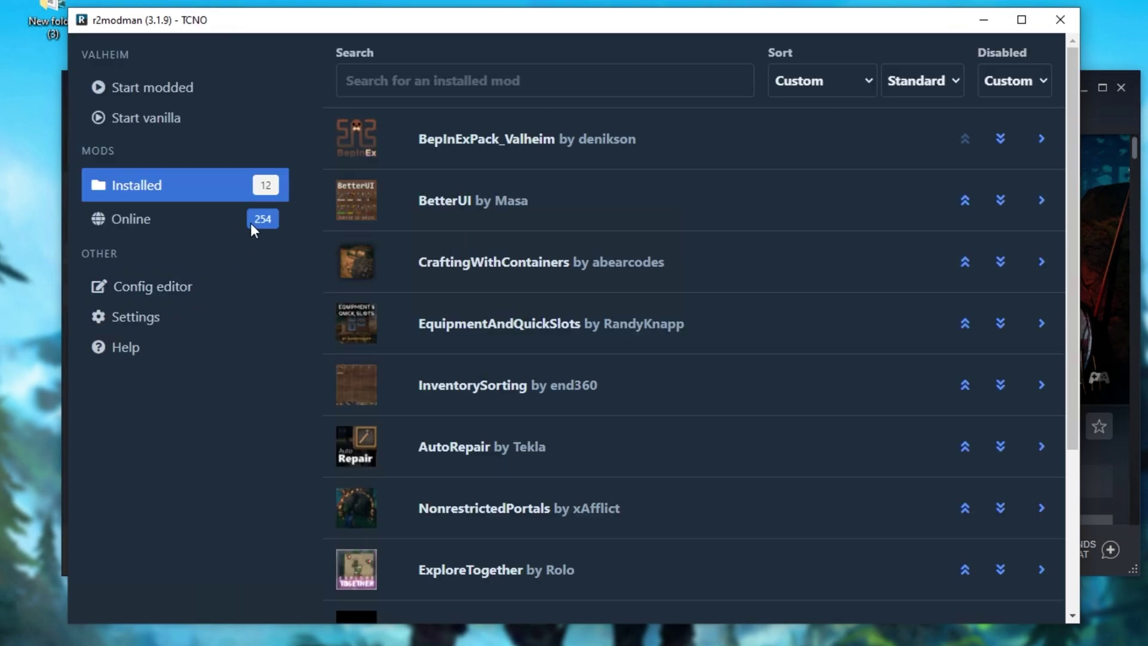
scroll(507, 320, down, 3)
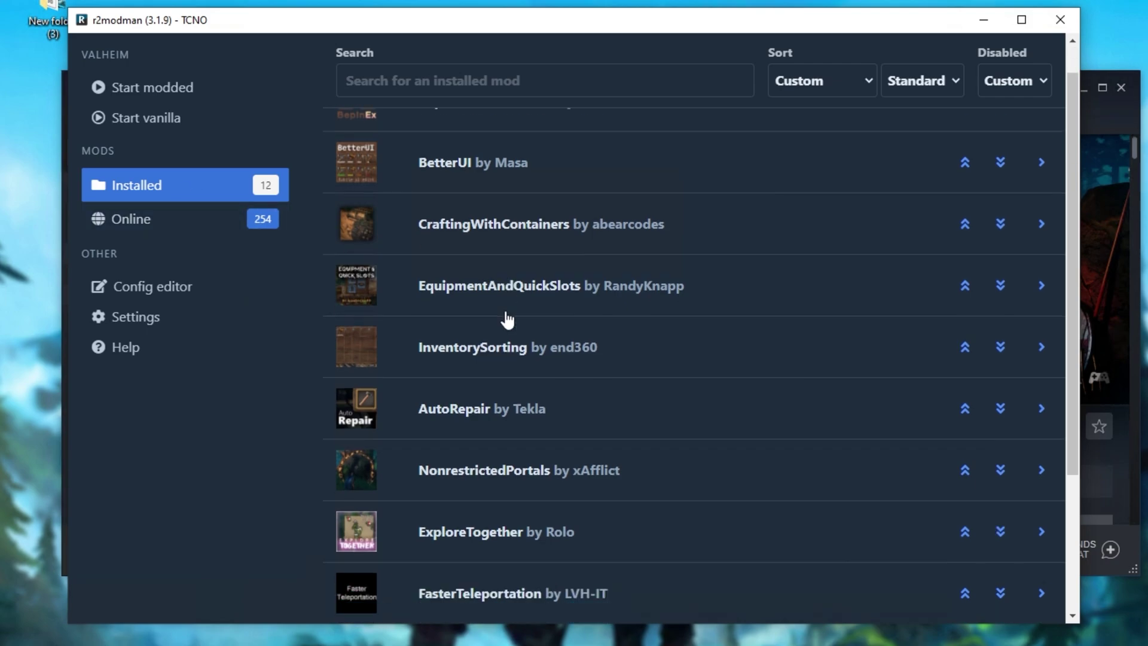
scroll(507, 320, up, 3)
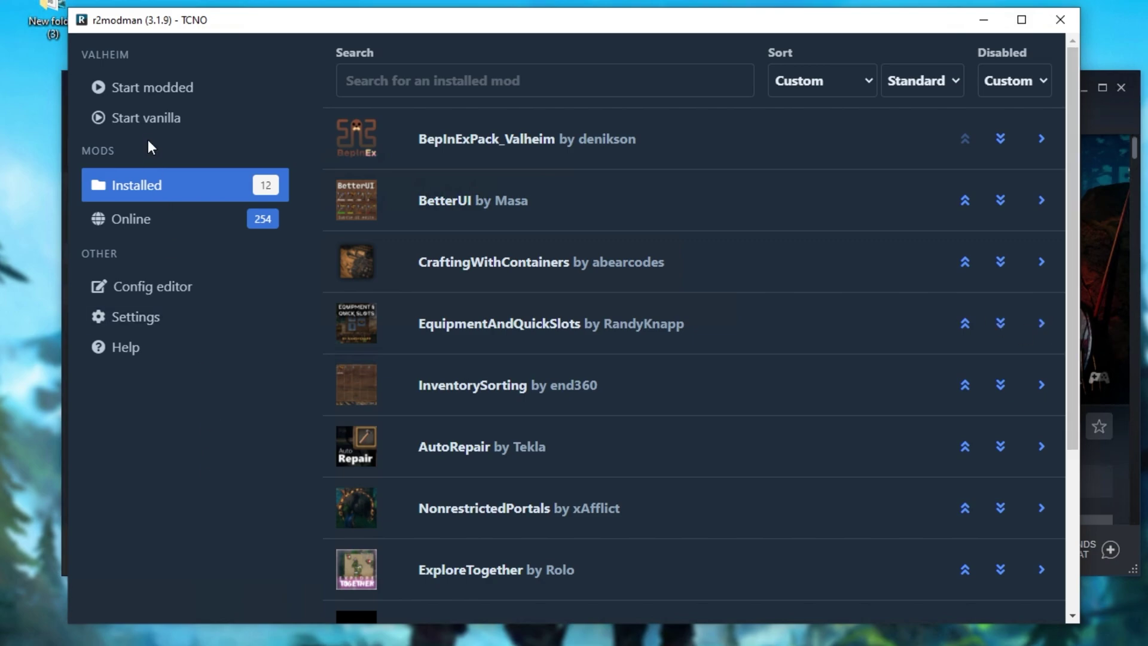
click(151, 88)
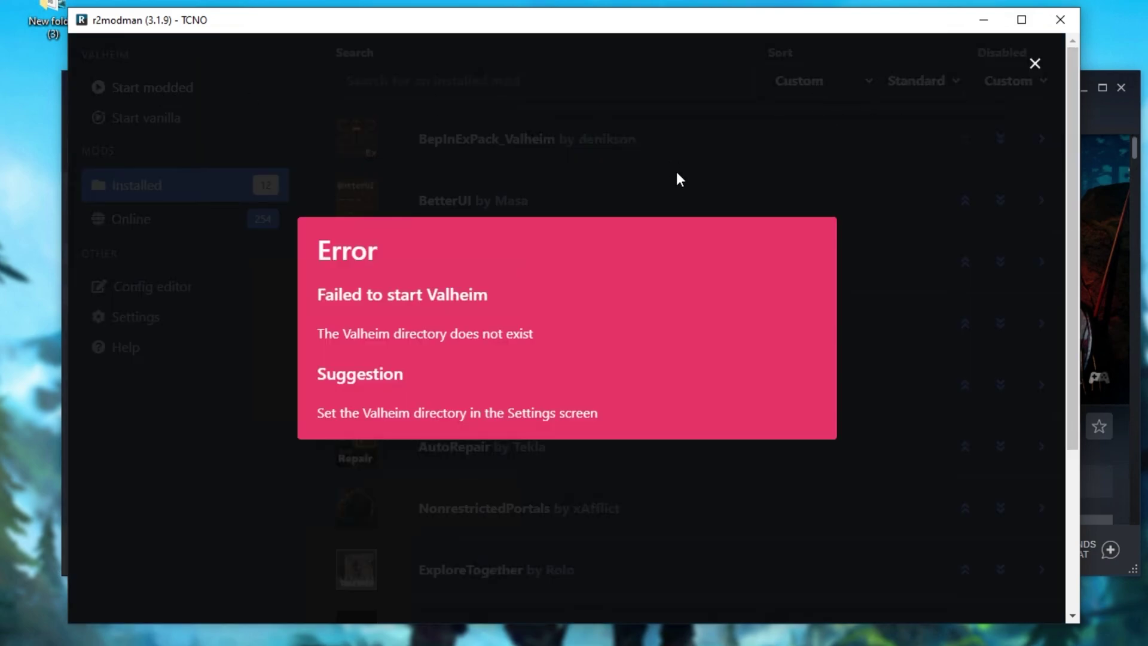
click(662, 137)
In Settings, set the Valheim directory to D:\Steam\steamapps\common\Valheim.
click(126, 319)
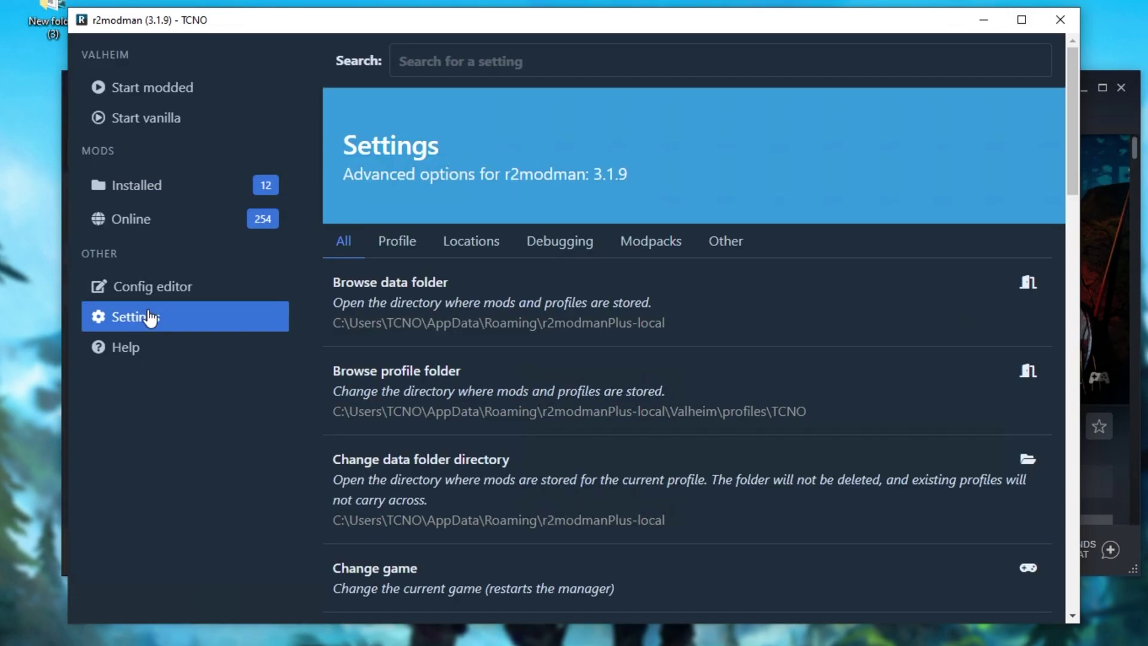
scroll(413, 350, down, 10)
scroll(472, 367, up, 3)
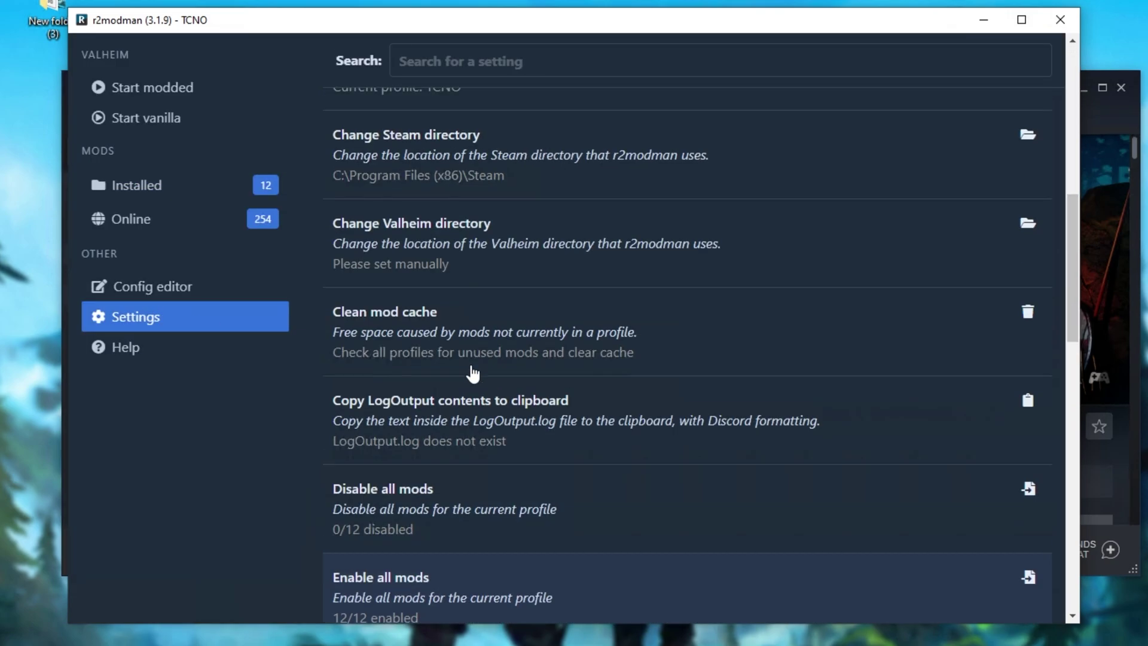
scroll(474, 372, up, 1)
click(483, 343)
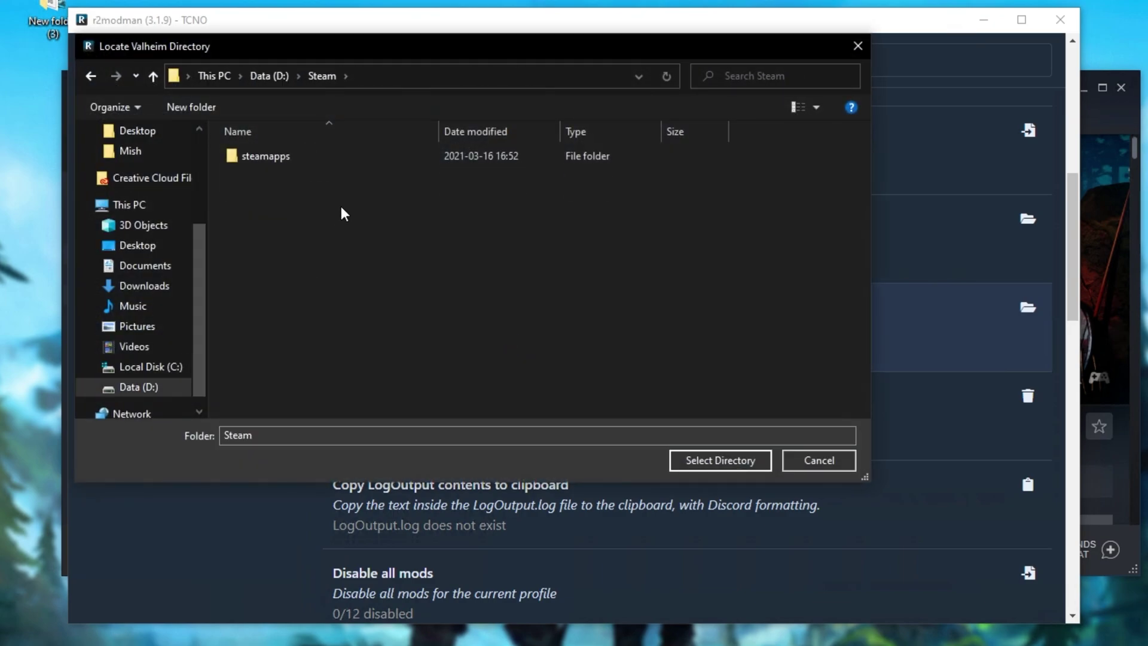
double_click(331, 151)
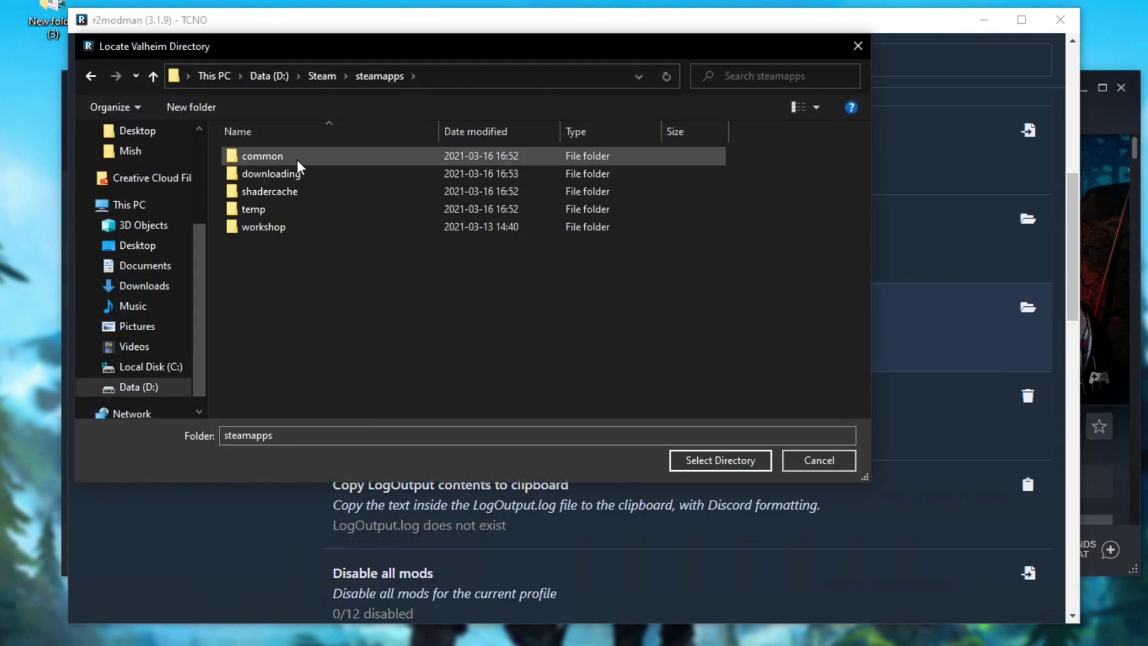
double_click(297, 159)
scroll(305, 269, down, 3)
double_click(310, 374)
click(731, 469)
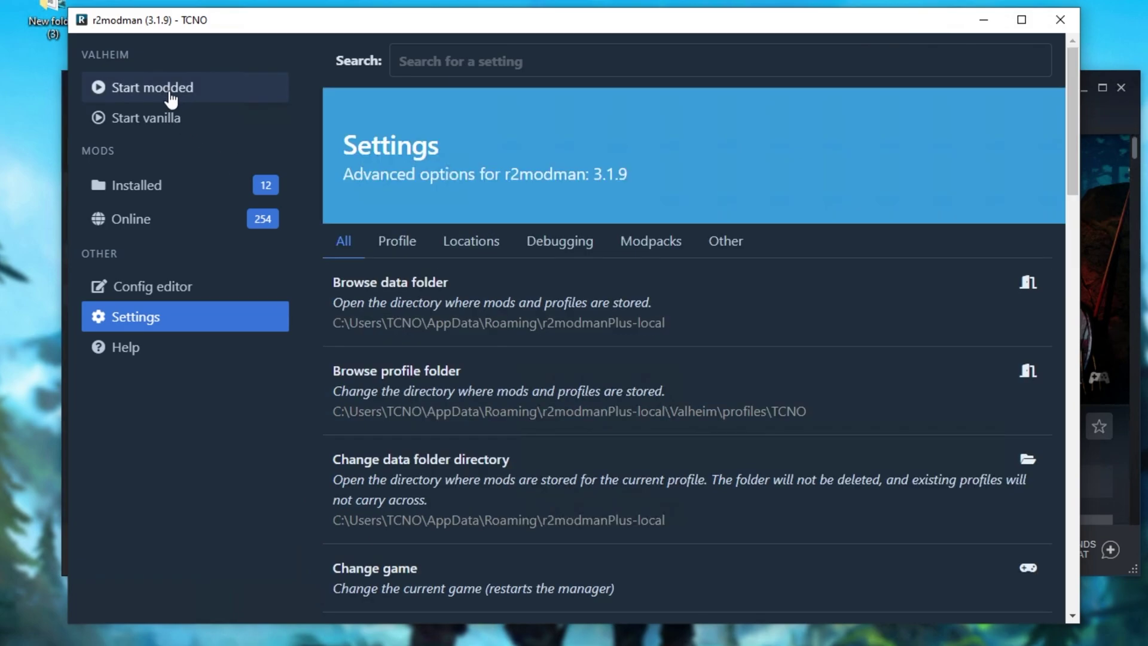
Launch Valheim modded, dismiss the launch notice, and check NoStamCosts in the Installed list.
click(170, 95)
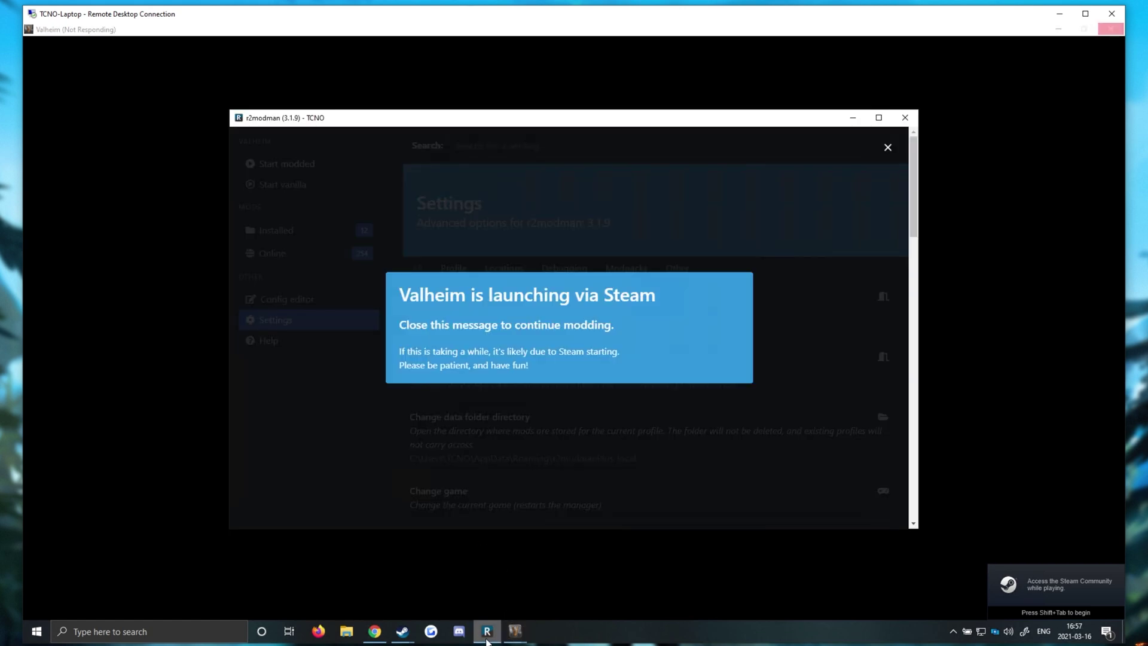
click(537, 239)
scroll(507, 277, down, 3)
click(531, 461)
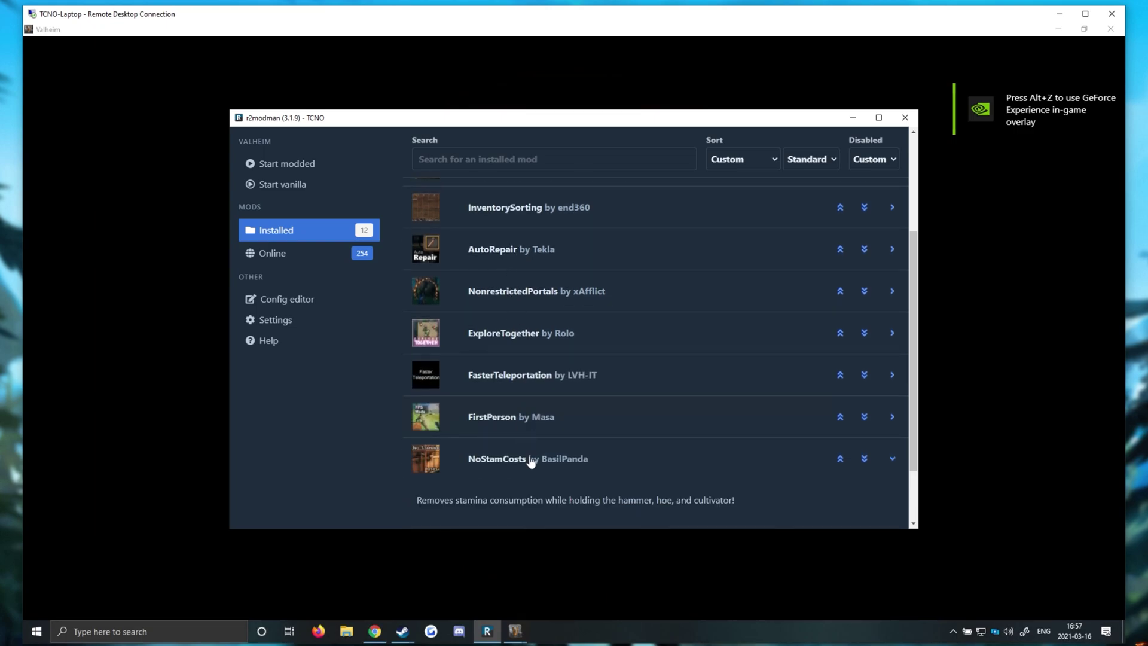
scroll(572, 336, down, 2)
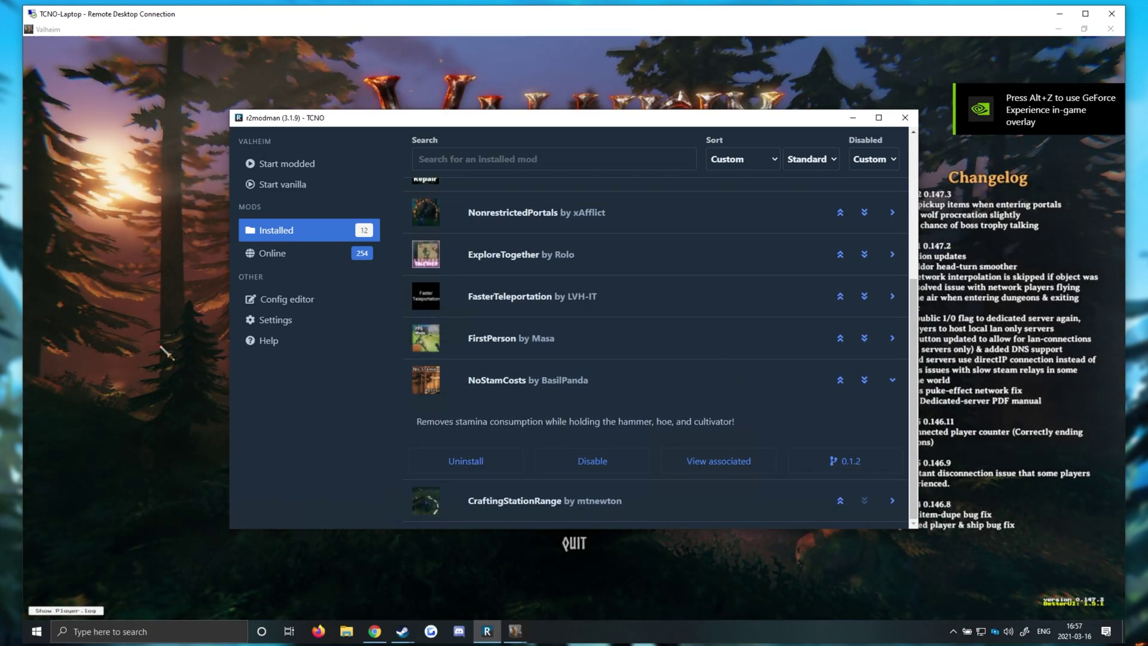
Start a game with the chosen character, jump, and open the pause menu.
key(alt+Tab)
click(578, 484)
click(595, 597)
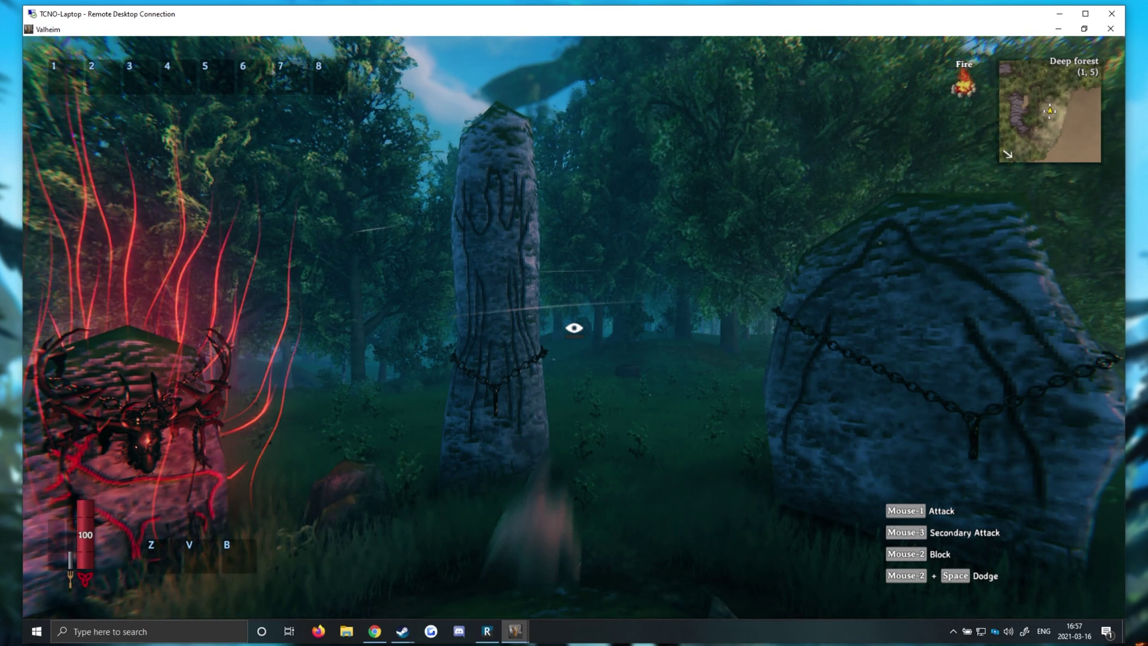
key(space)
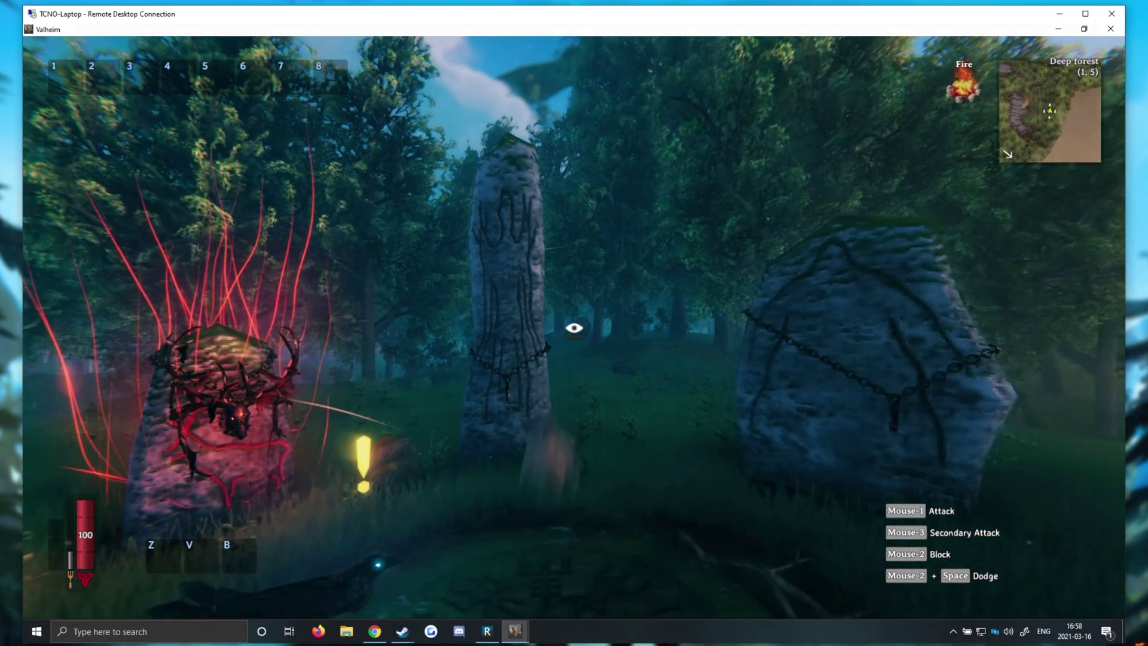
scroll(574, 323, up, 3)
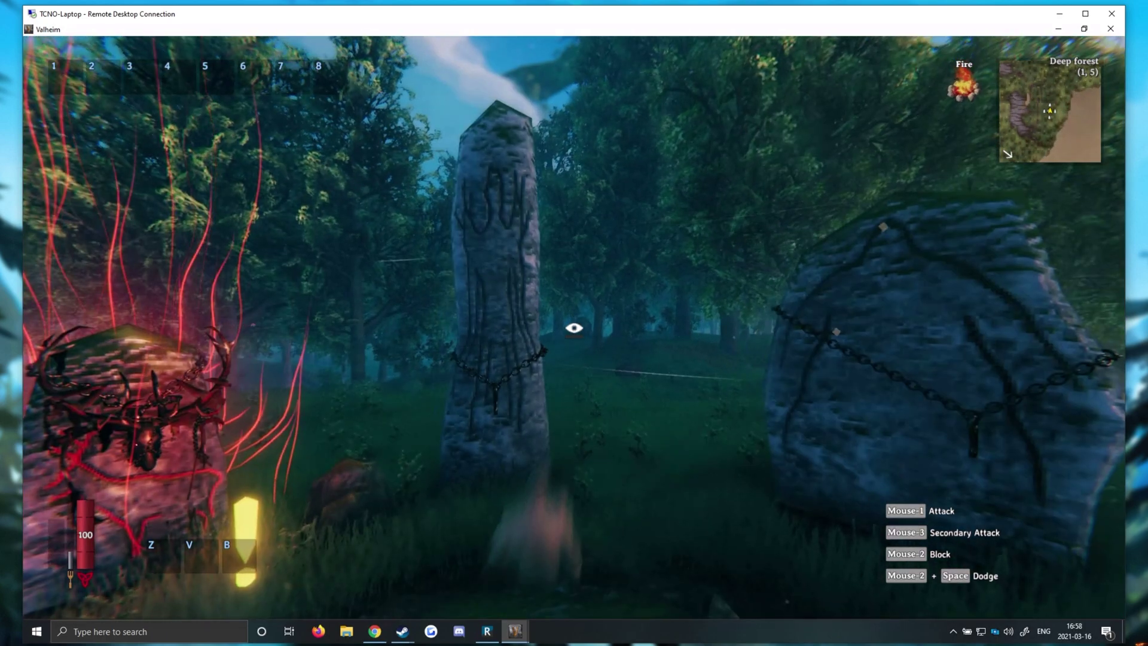
key(Escape)
Log out, enter the world with the other saved character, and check the inventory.
click(596, 338)
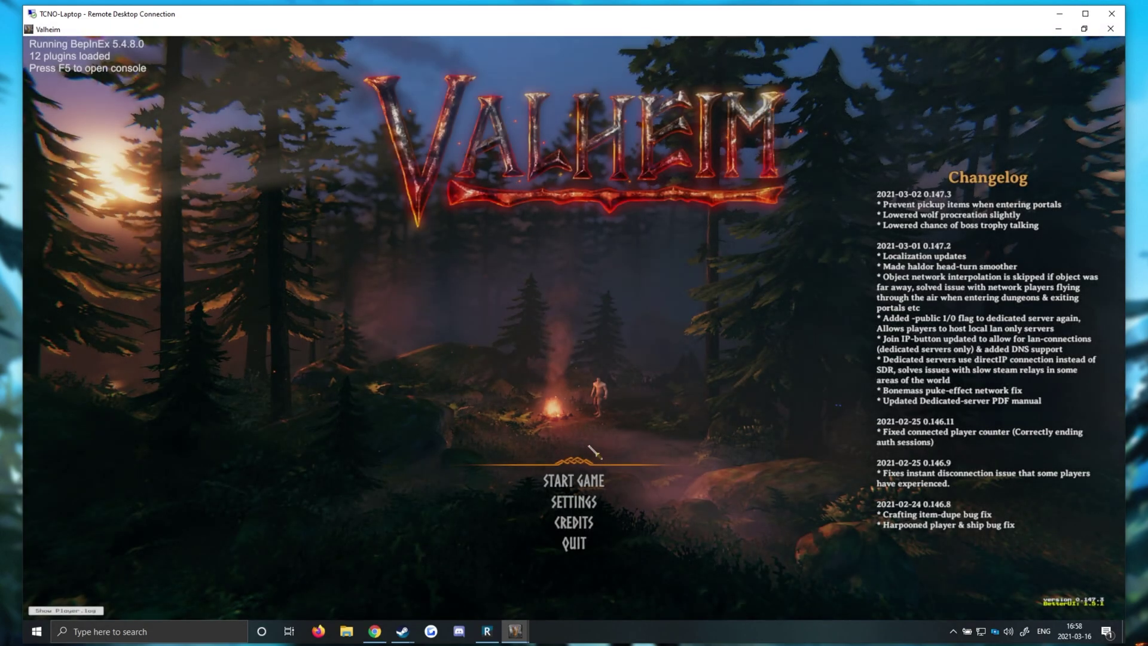
click(574, 551)
click(709, 538)
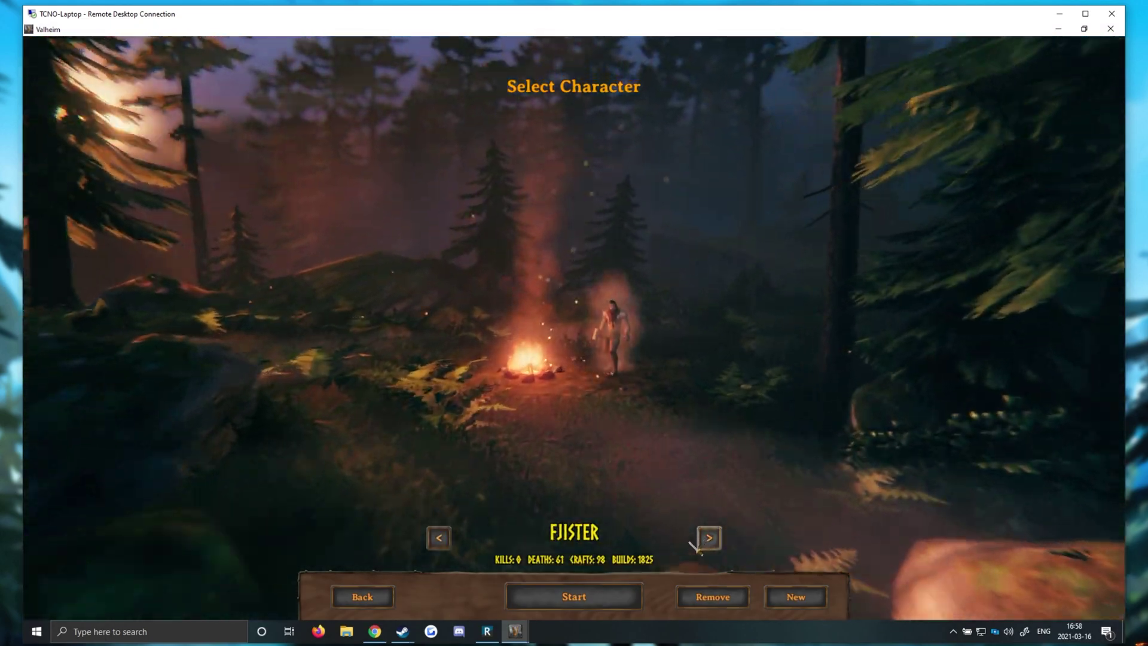
click(574, 596)
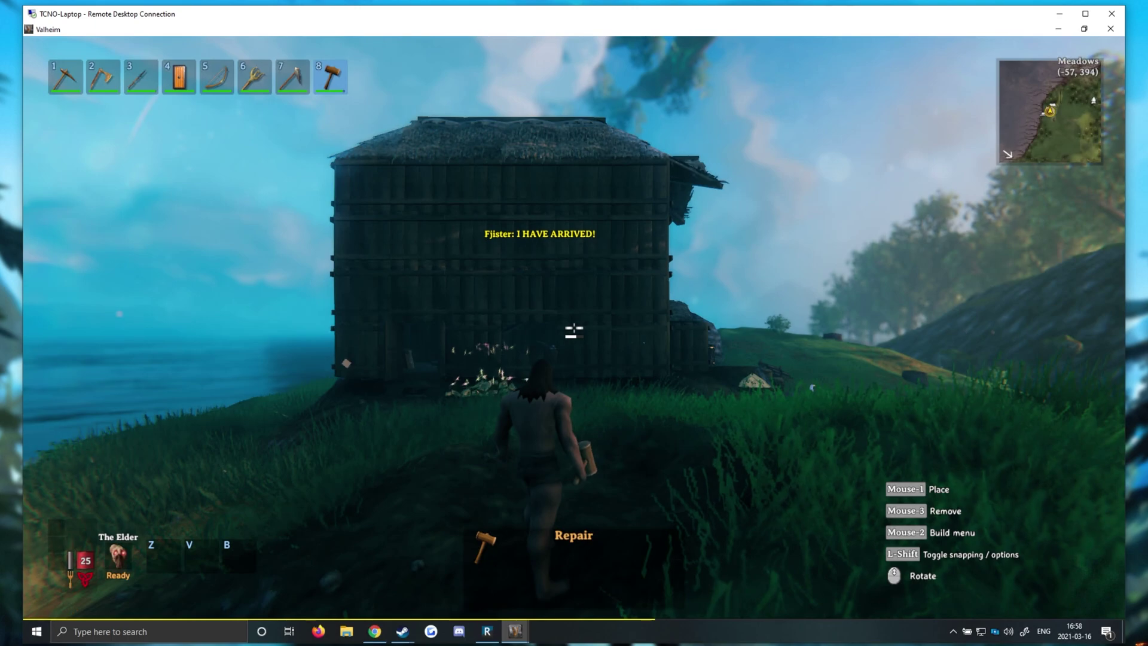
key(Tab)
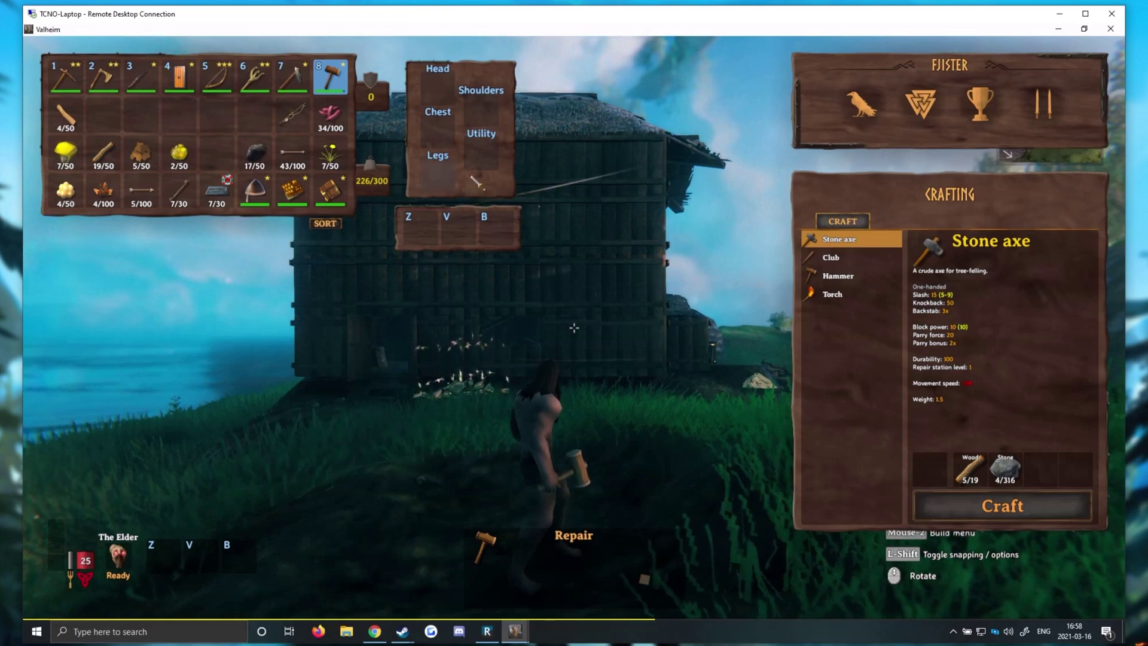
key(Tab)
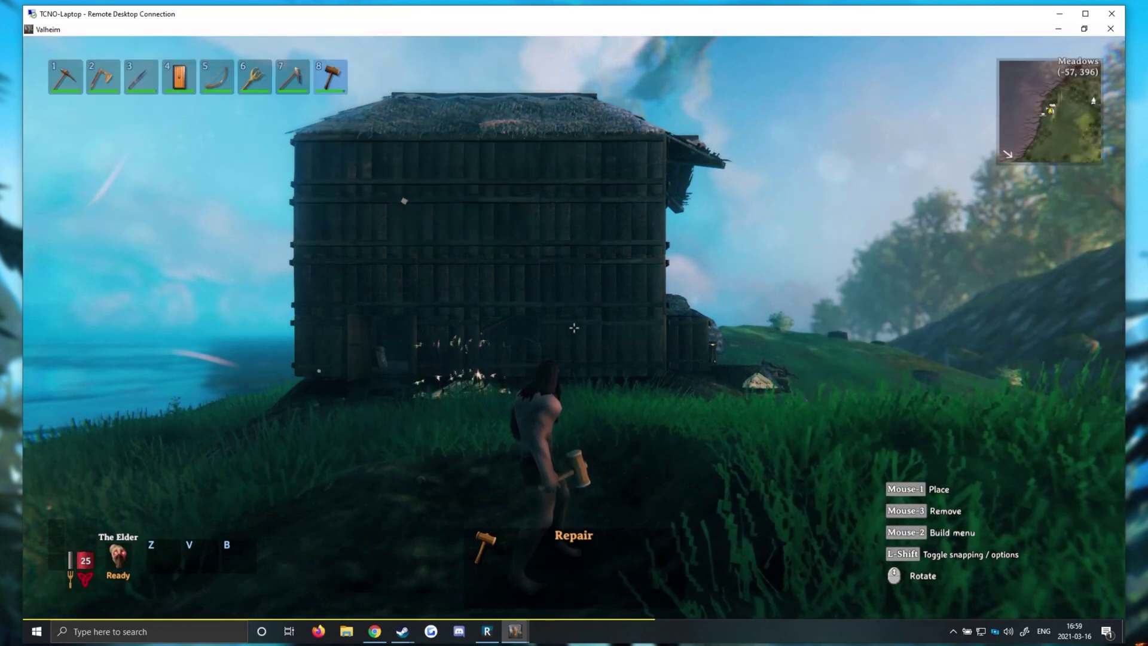
Run the character around the house, then open the pause menu.
key(w)
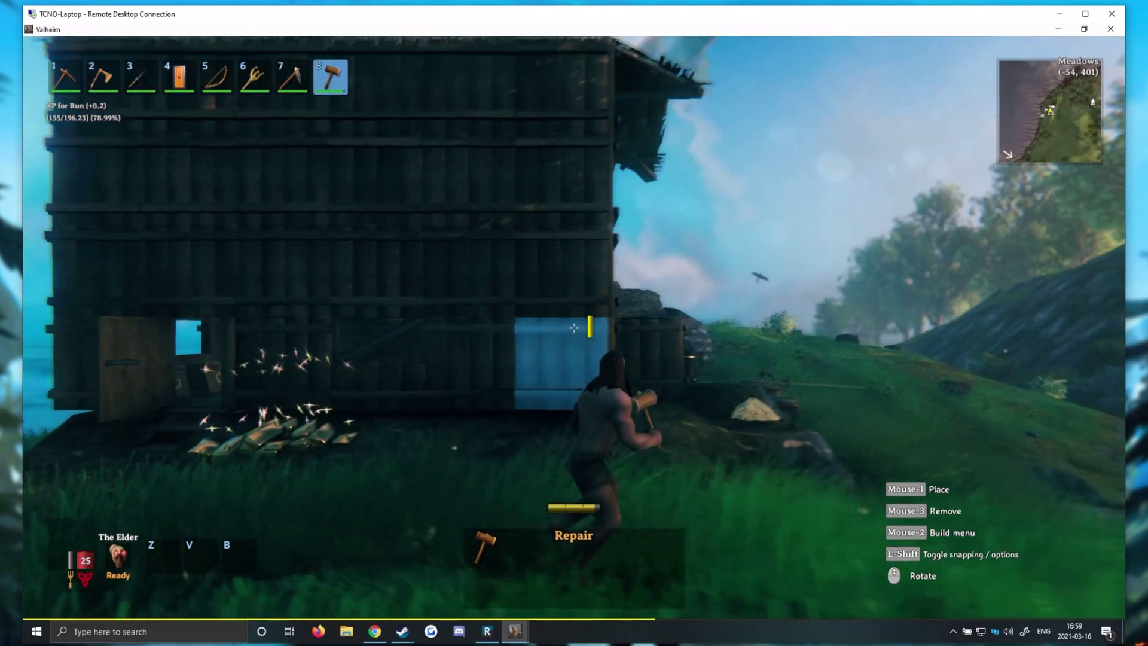
key(s)
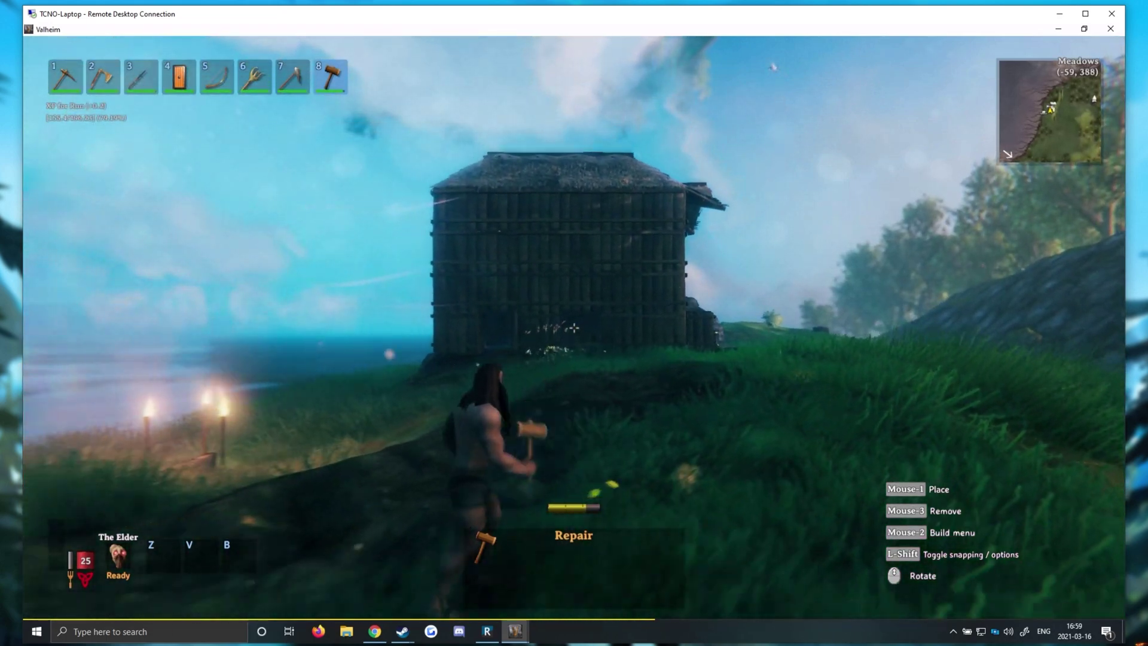
key(w)
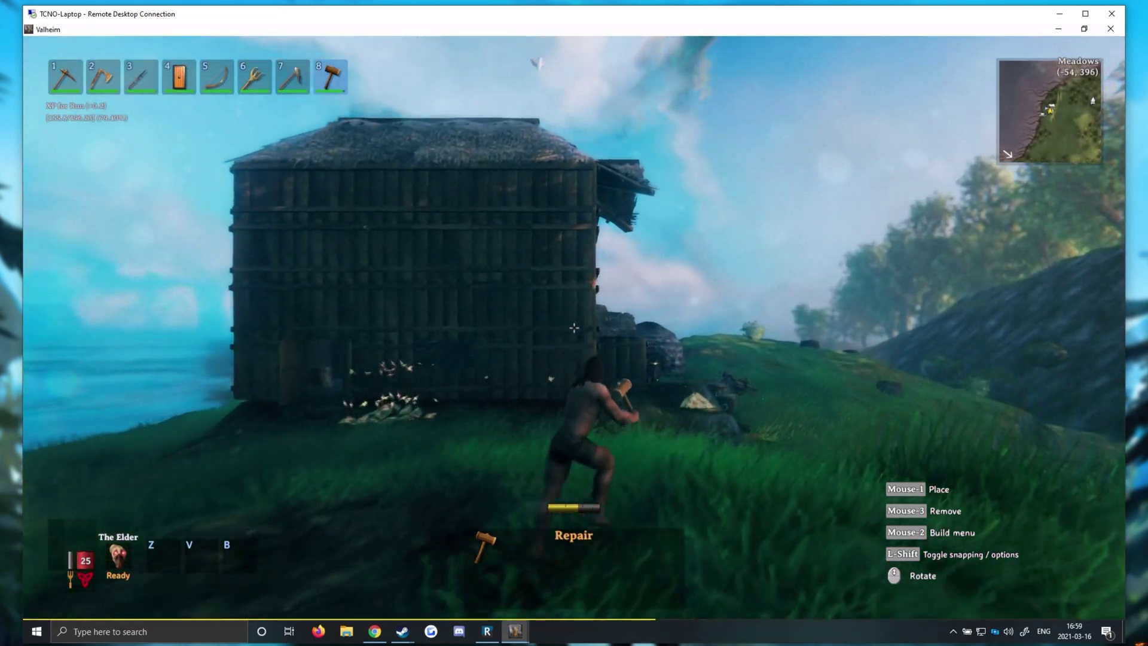
key(a)
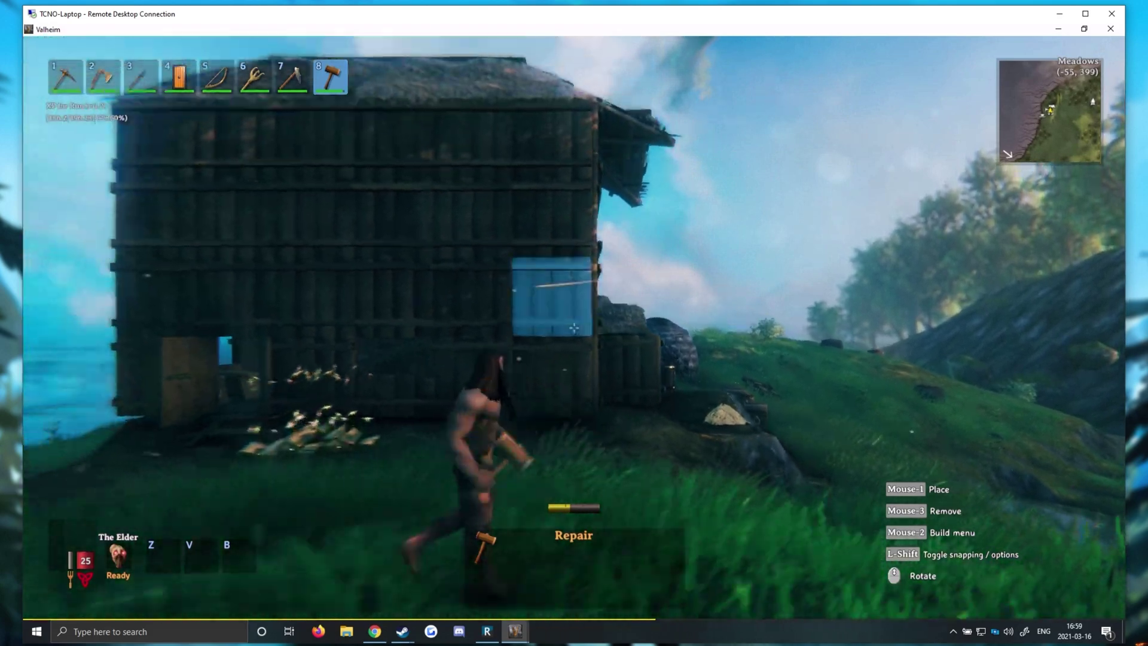
key(s)
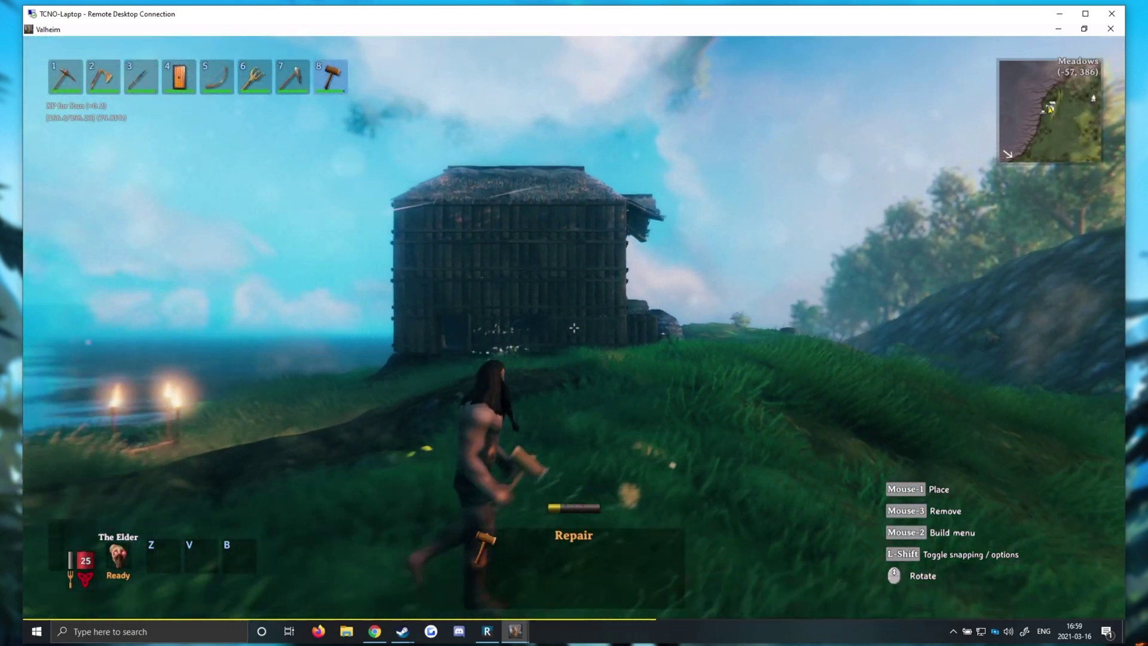
key(a)
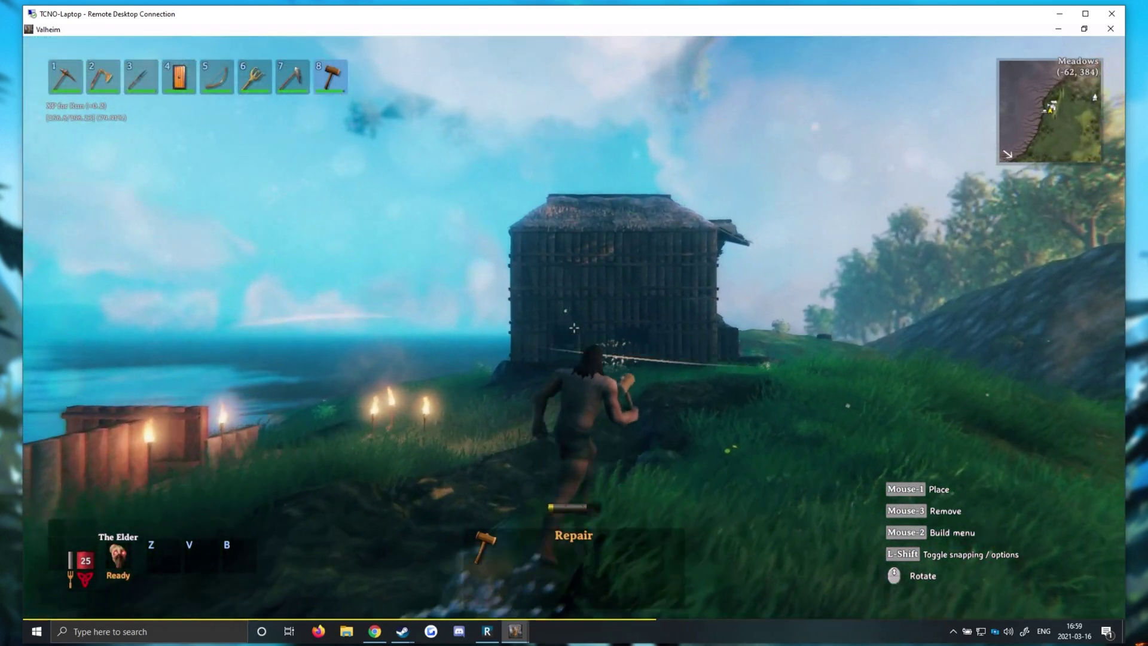
key(d)
key(Escape)
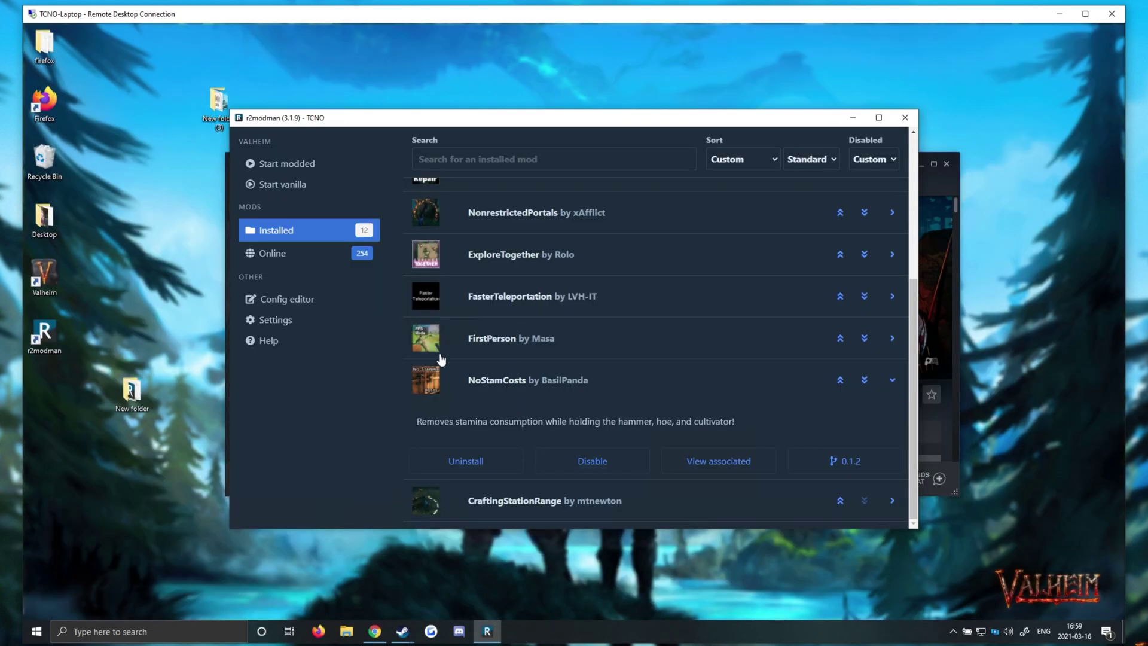
Set Basil_NoStamCosts' StaminaCostSetting to 1 in the config editor and save.
click(303, 300)
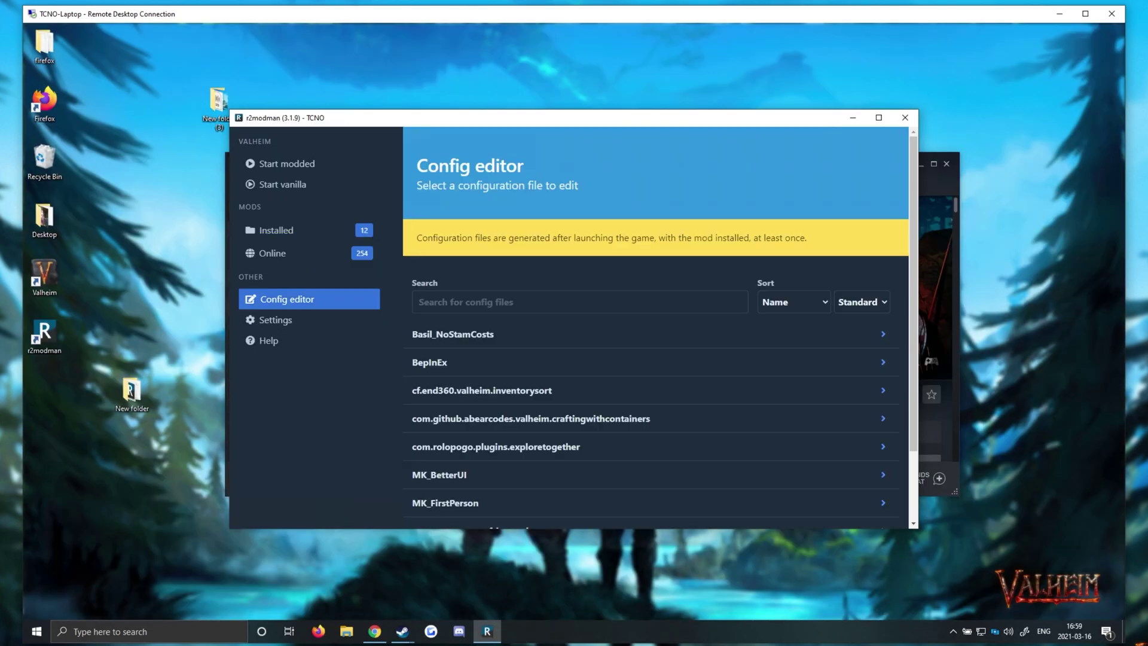
click(534, 338)
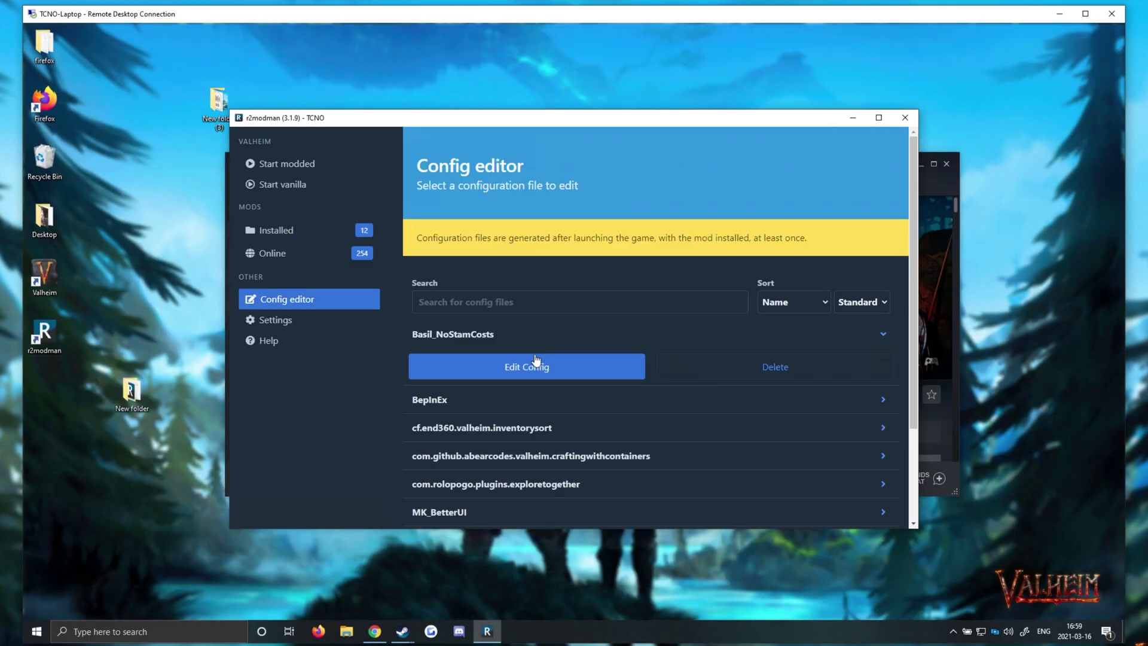
click(537, 362)
click(541, 450)
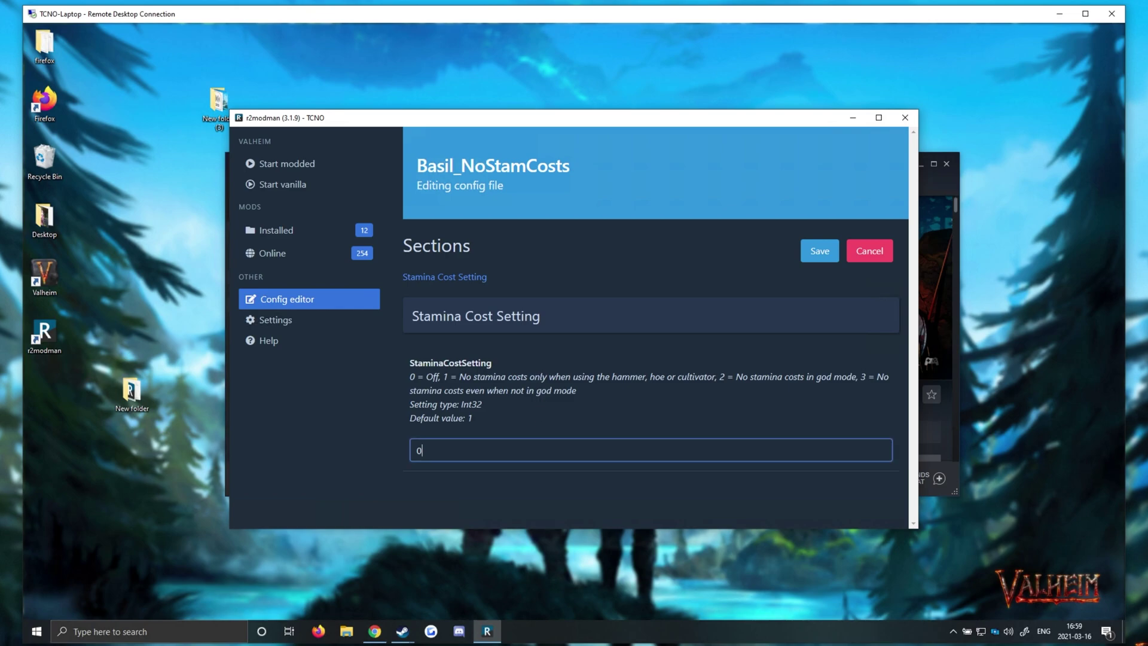
text(1)
click(823, 251)
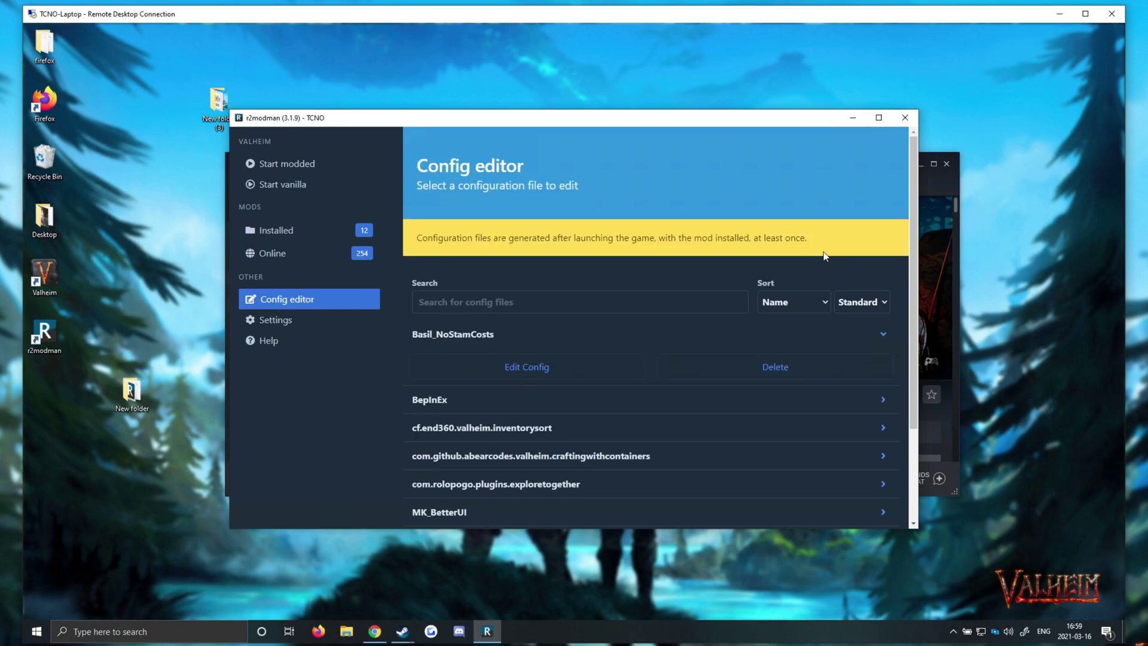
Launch Valheim modded and start a game with the character.
click(282, 163)
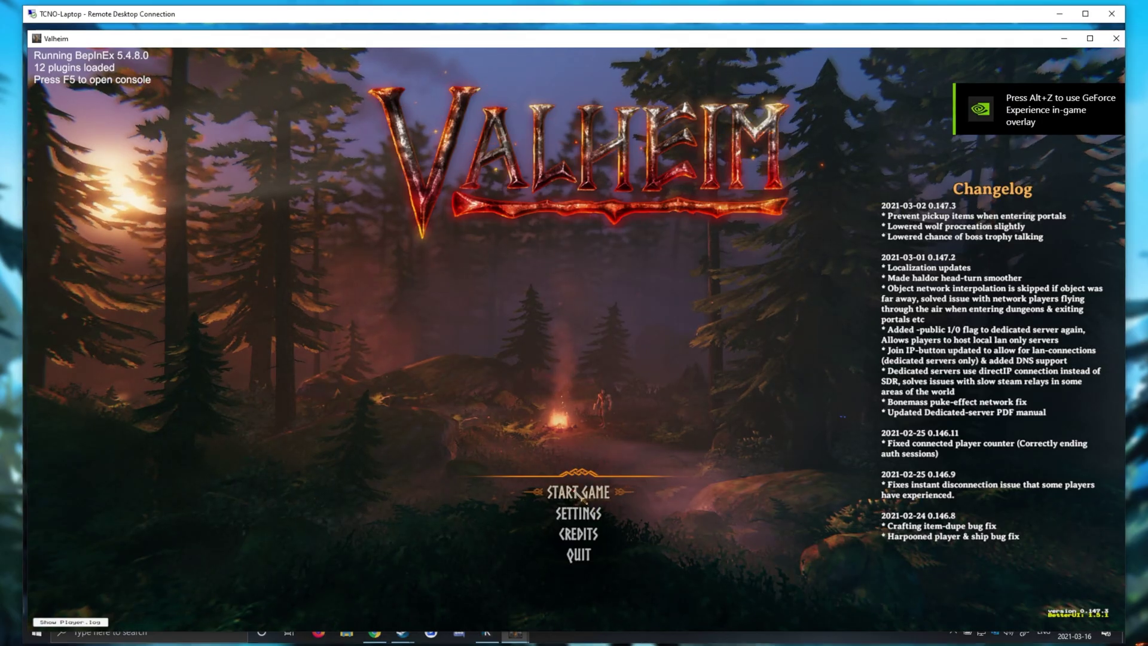
click(577, 559)
click(583, 594)
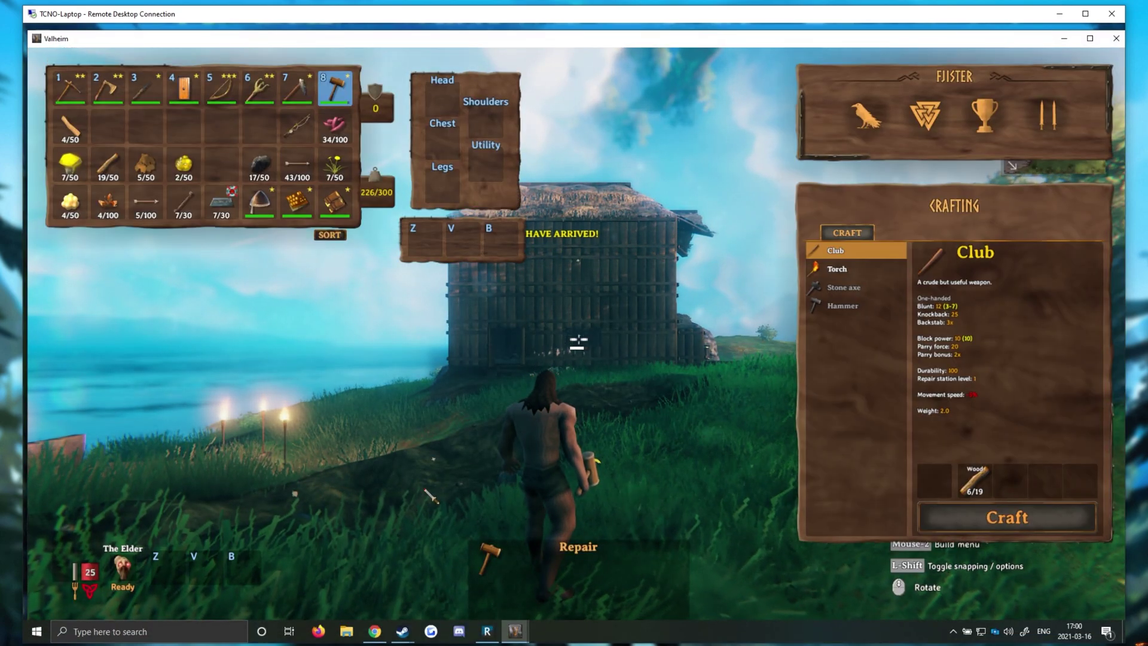
key(Tab)
Open the inventory, run toward the house, and swap between pickaxe and hammer.
key(w)
key(w)
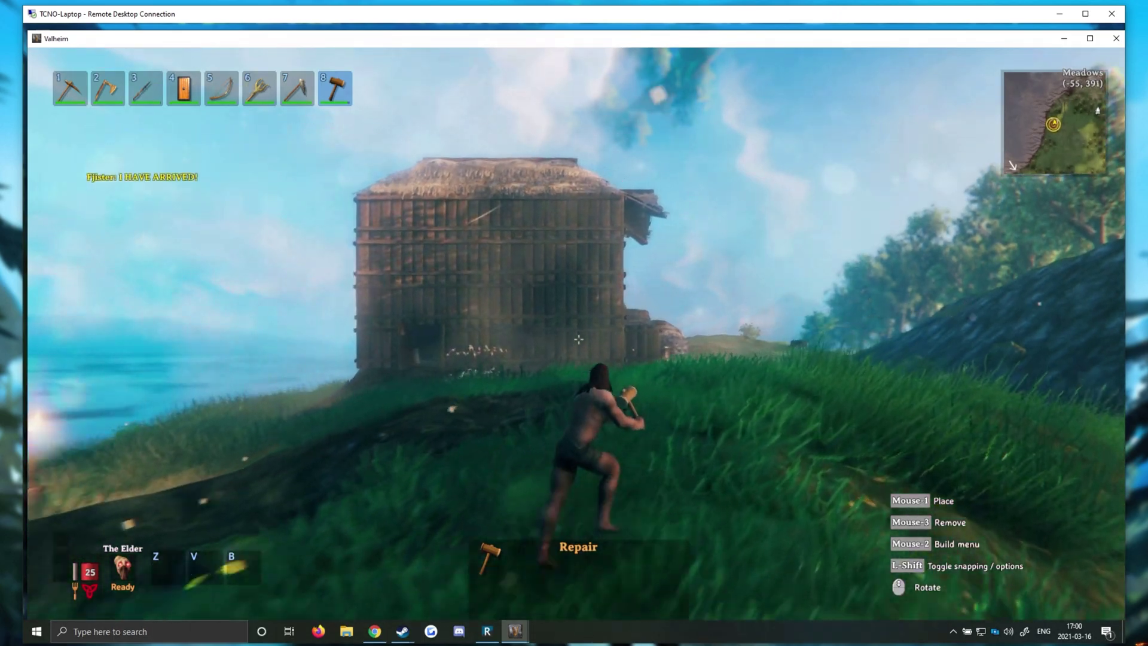
key(s)
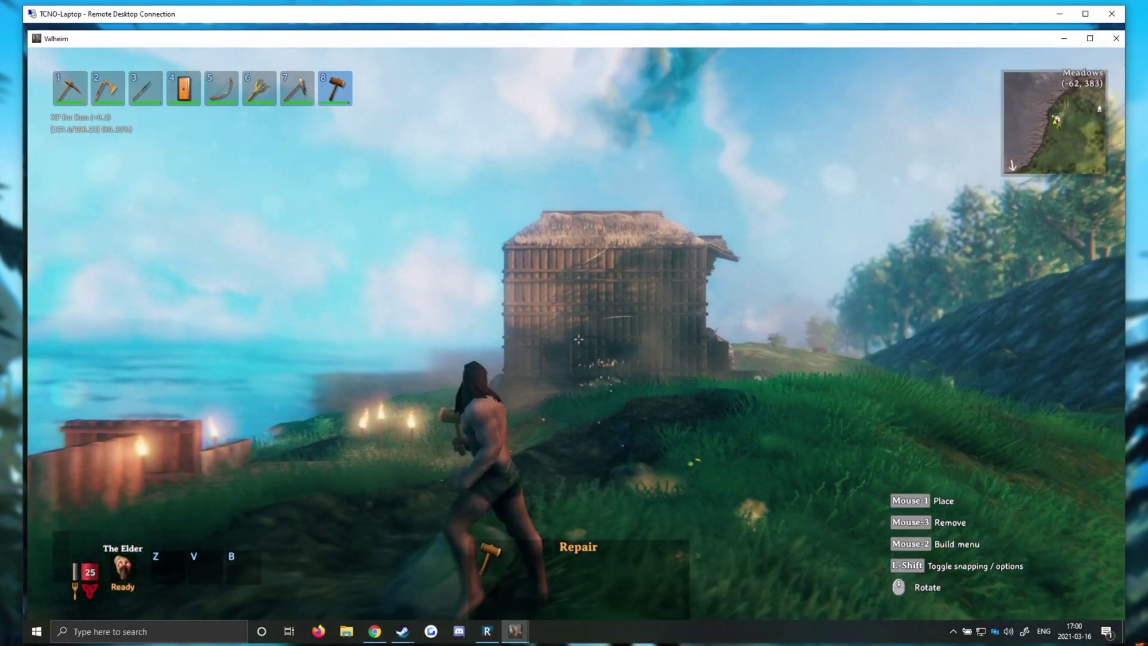
key(w)
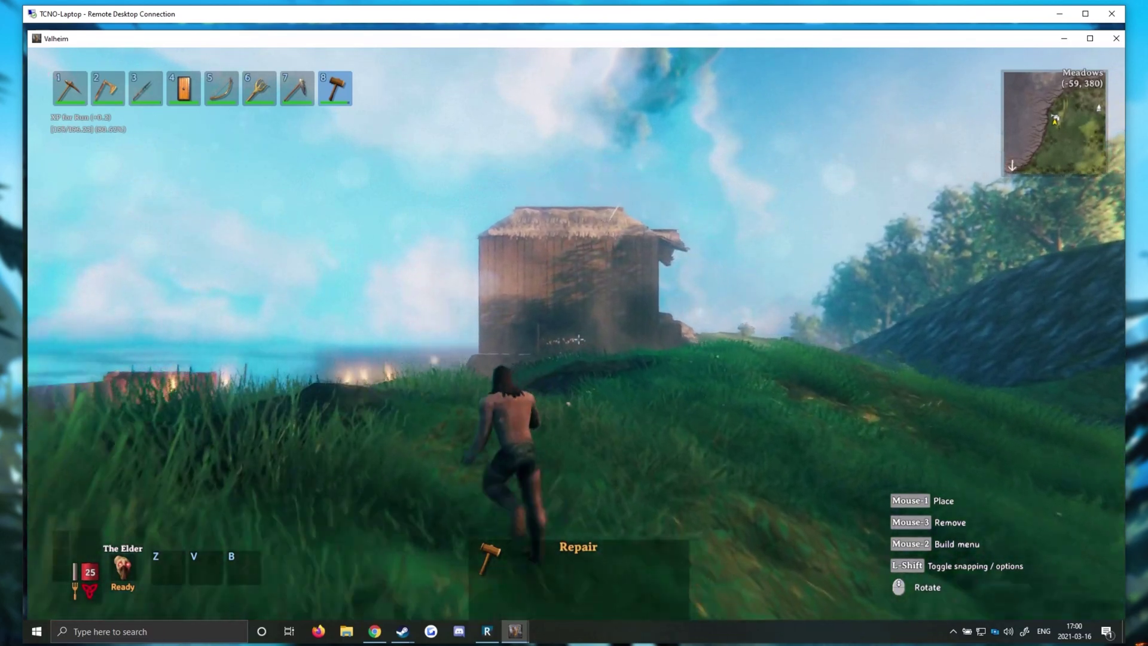
key(w)
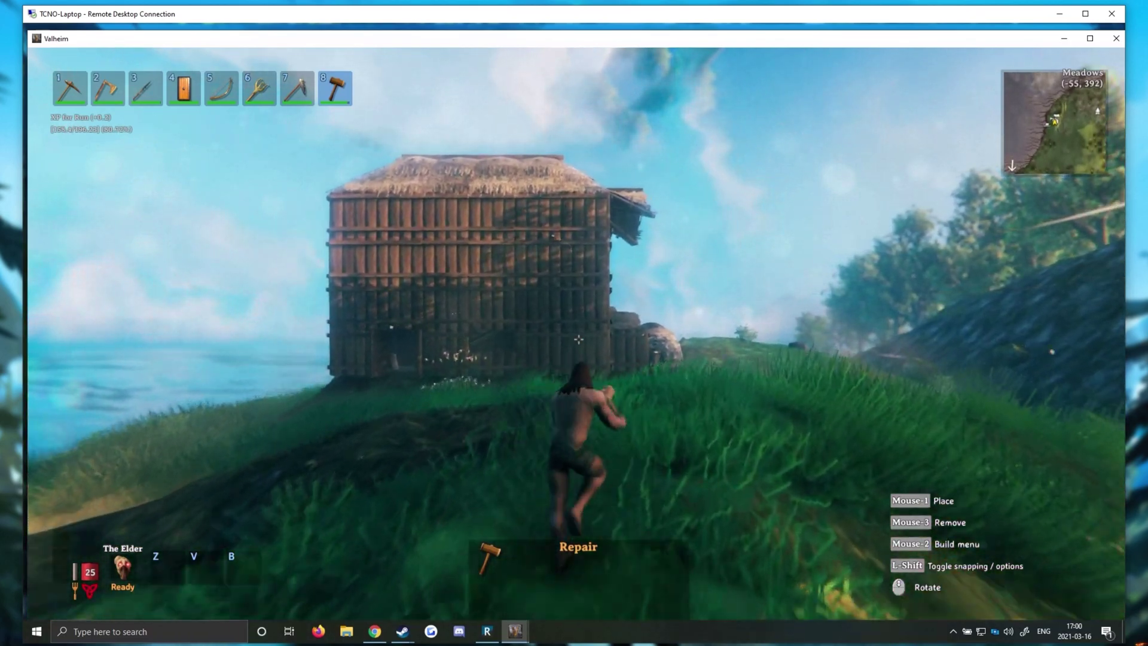
key(w)
key(1)
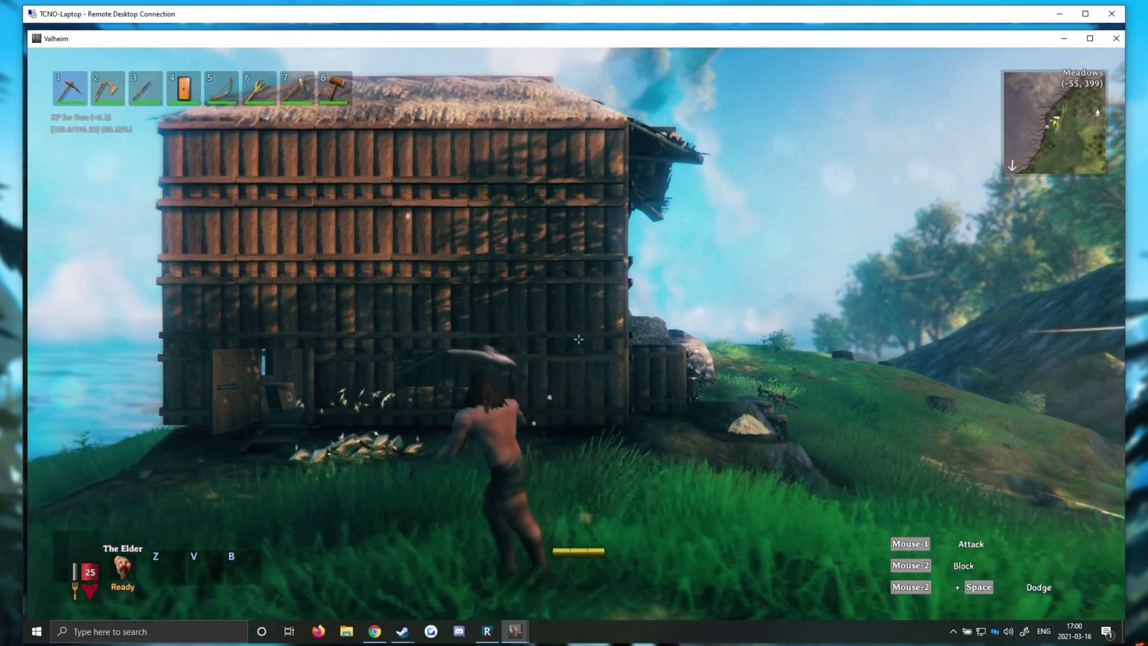
key(s)
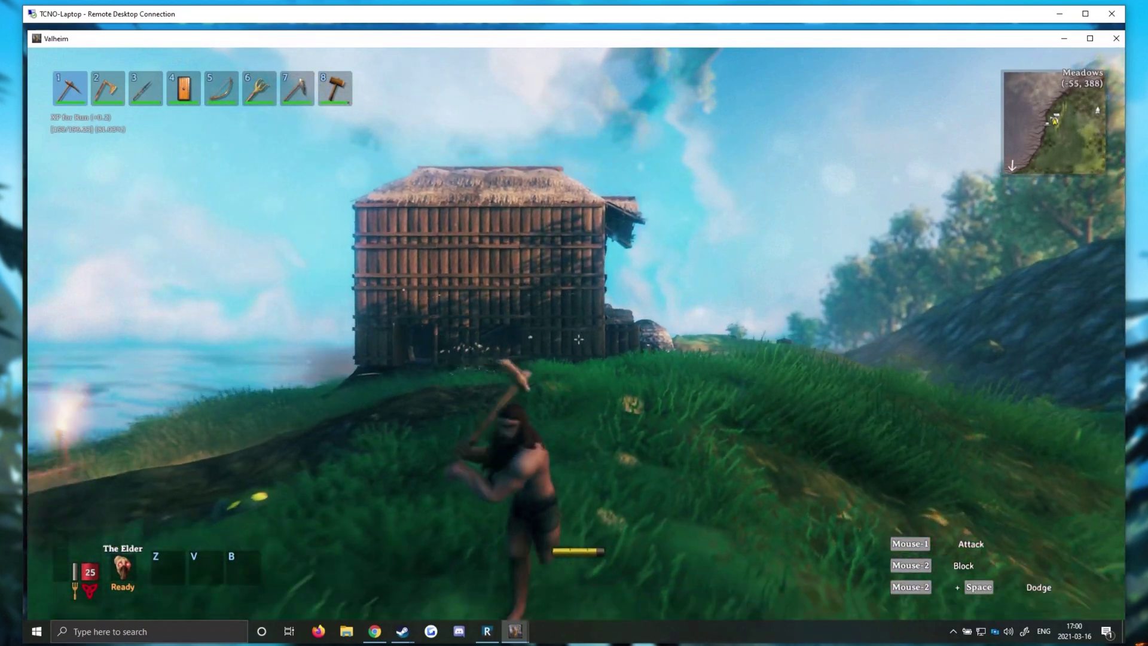
key(8)
Run and jump over the hilltop past the house to the kiln, then open the menu.
key(w)
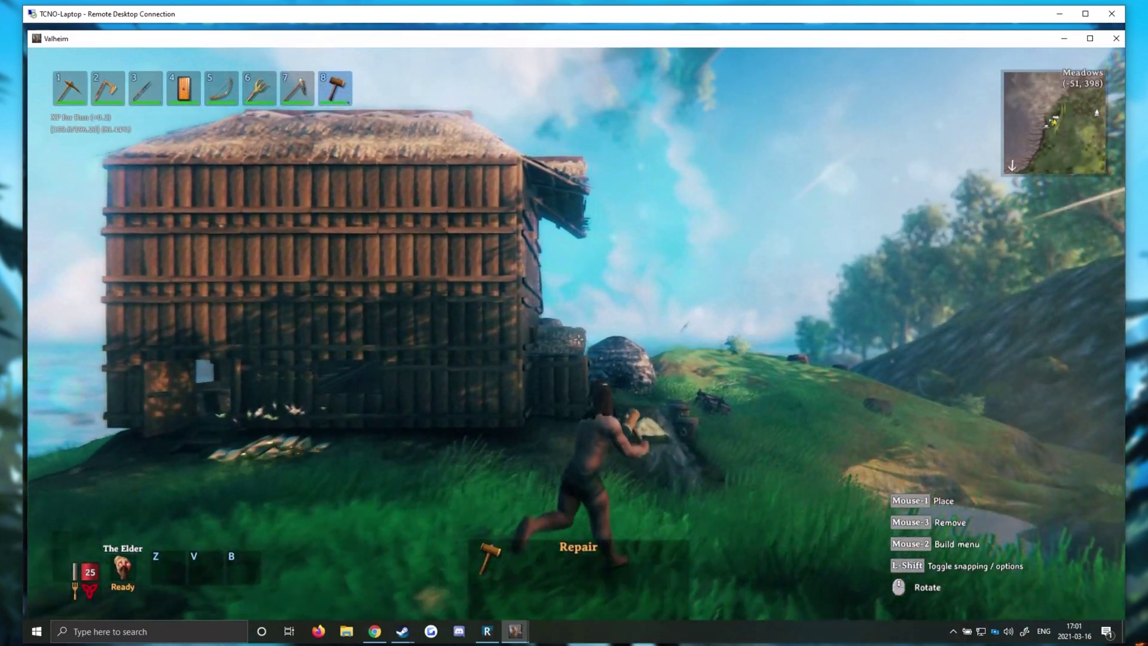
key(space)
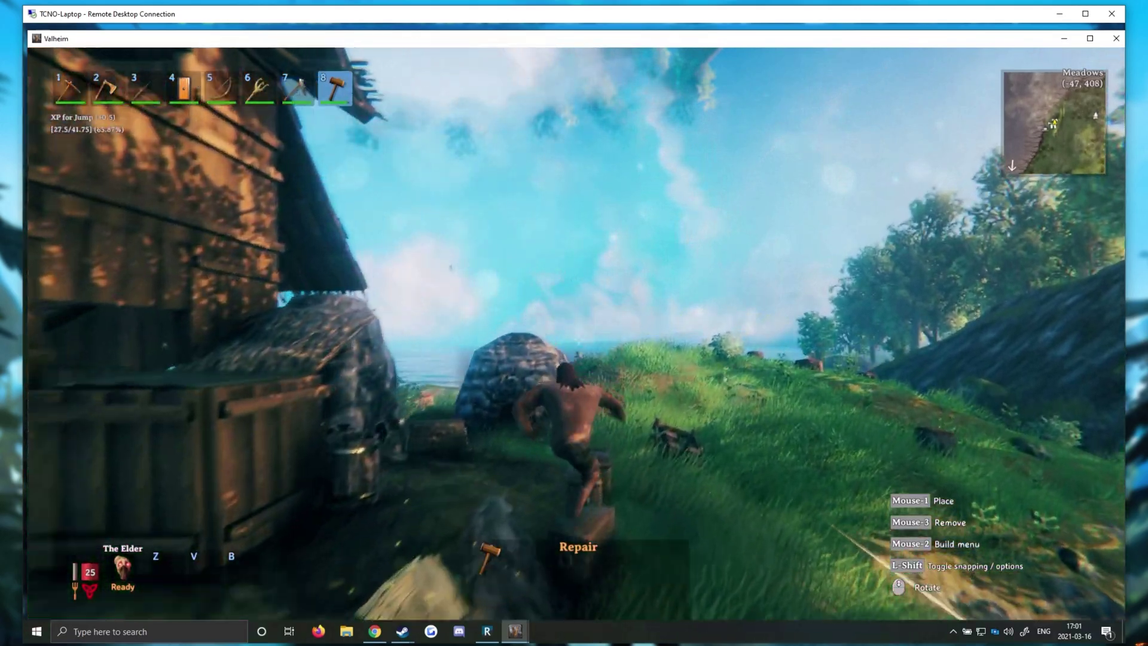
key(w)
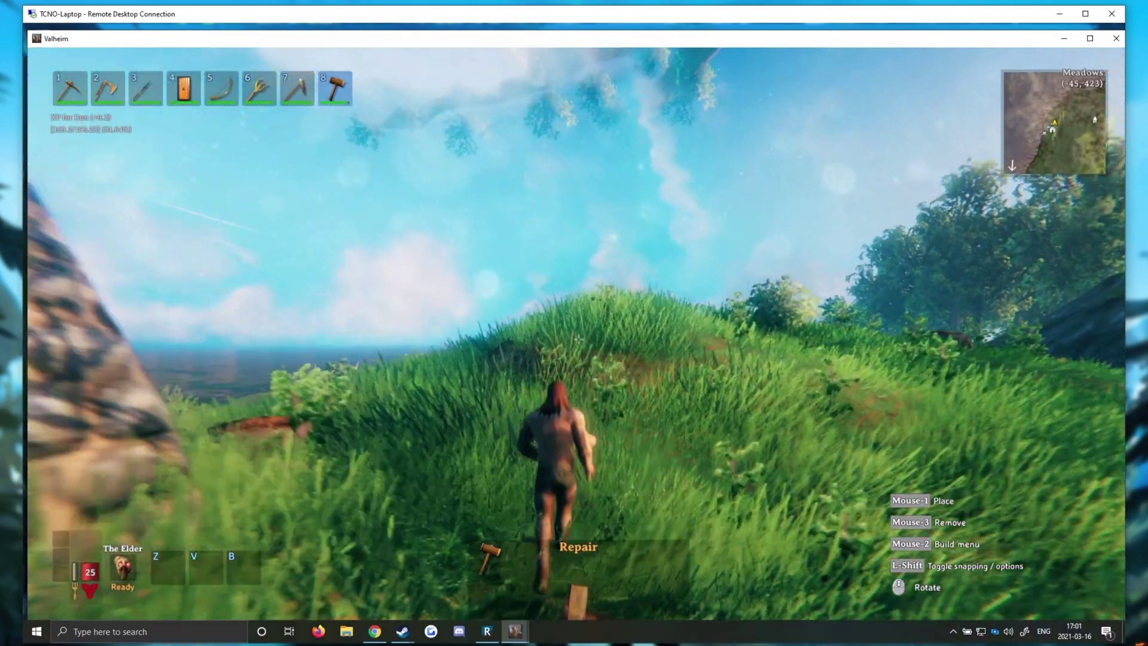
key(space)
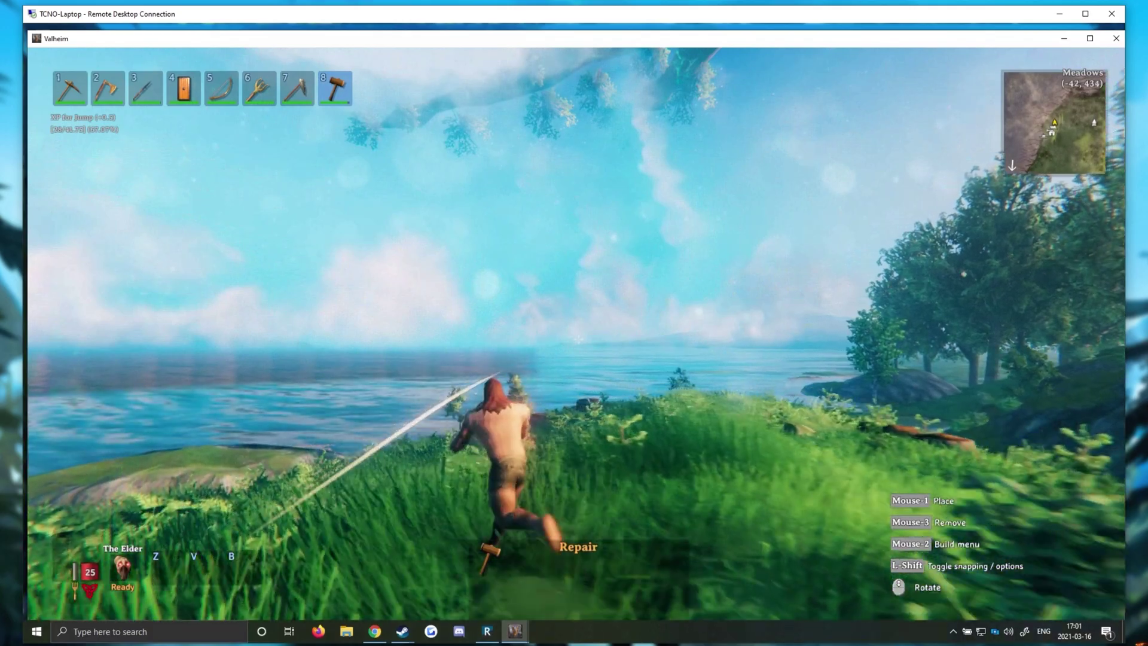
key(space)
key(w)
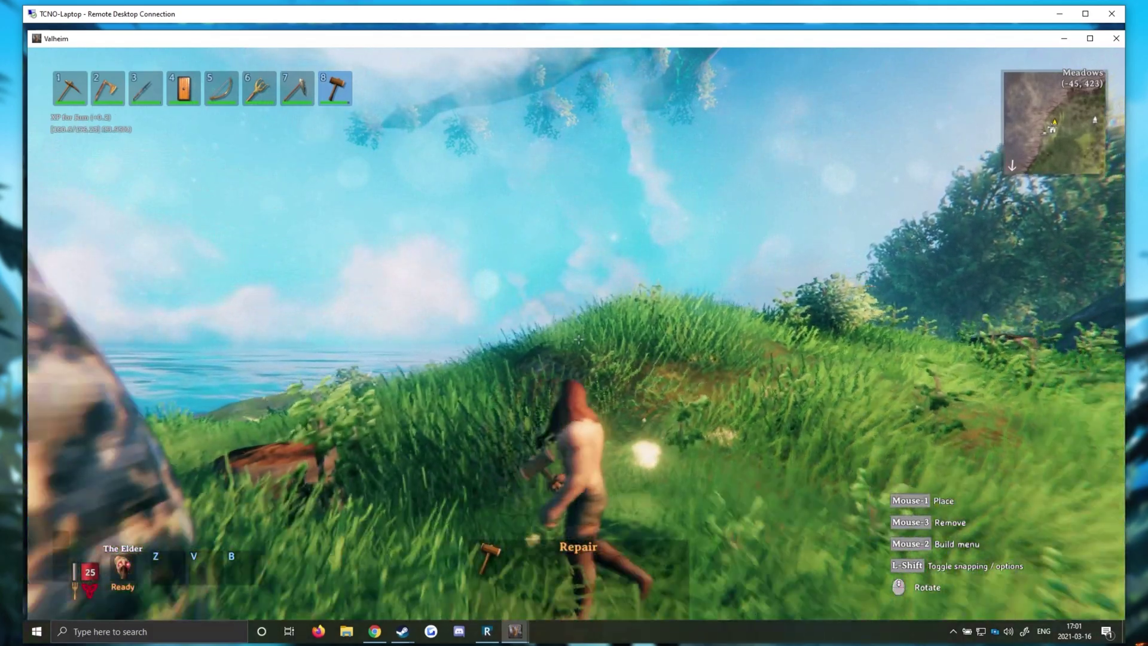
key(w)
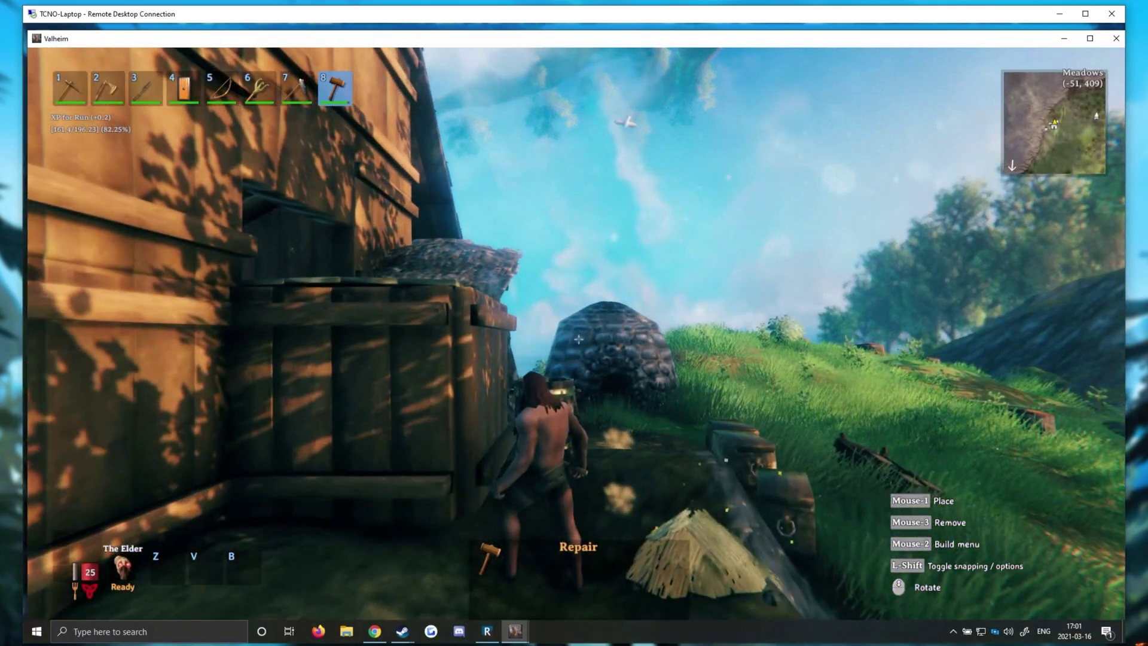
key(w)
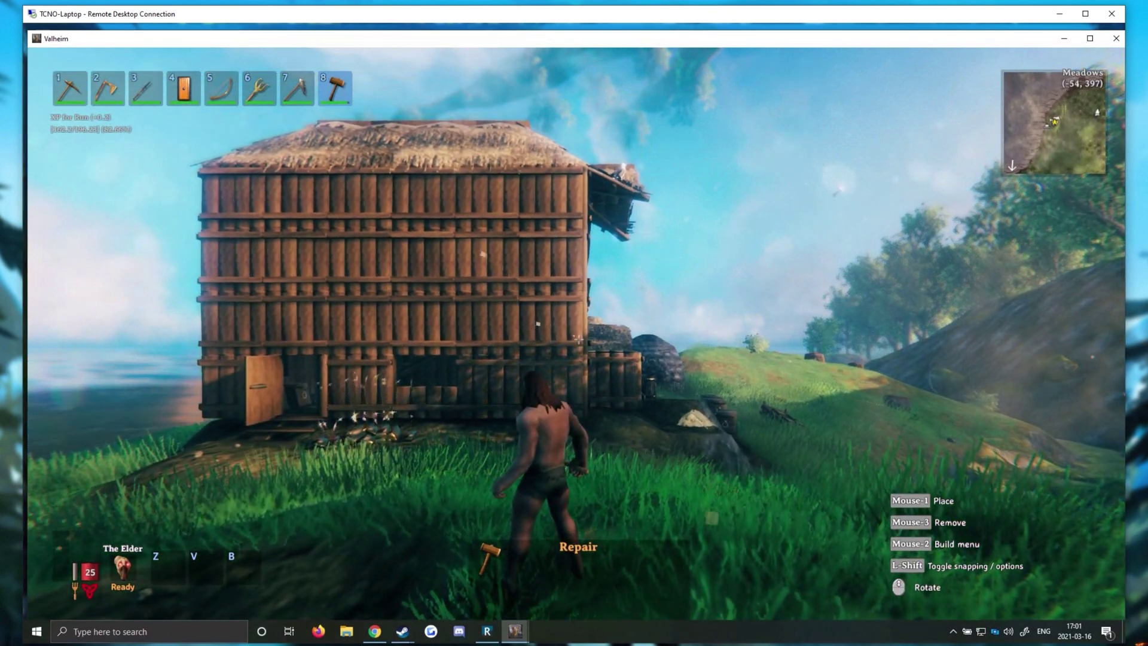
key(Escape)
Quit Valheim and open the Basil_NoStamCosts config for editing.
click(581, 376)
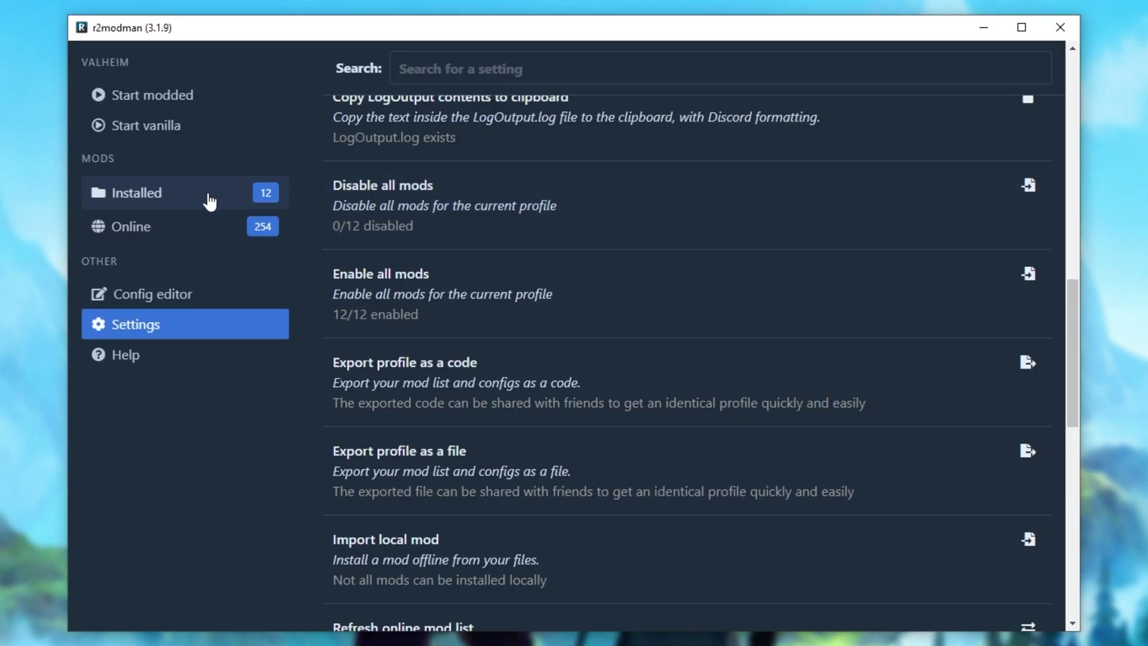
click(219, 299)
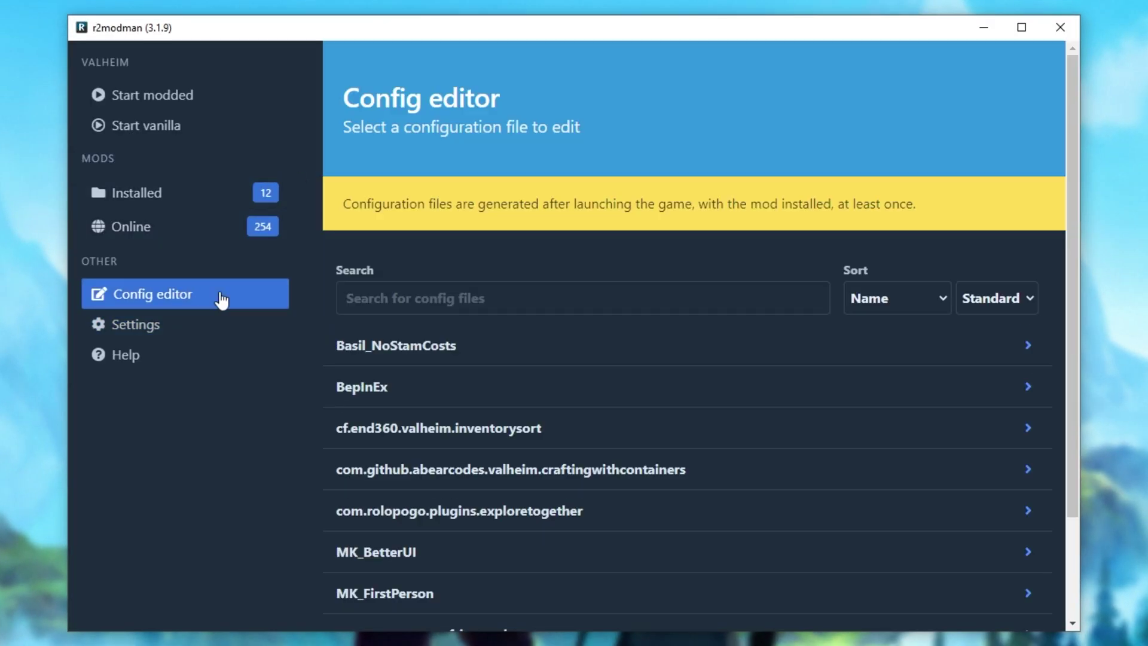
click(453, 352)
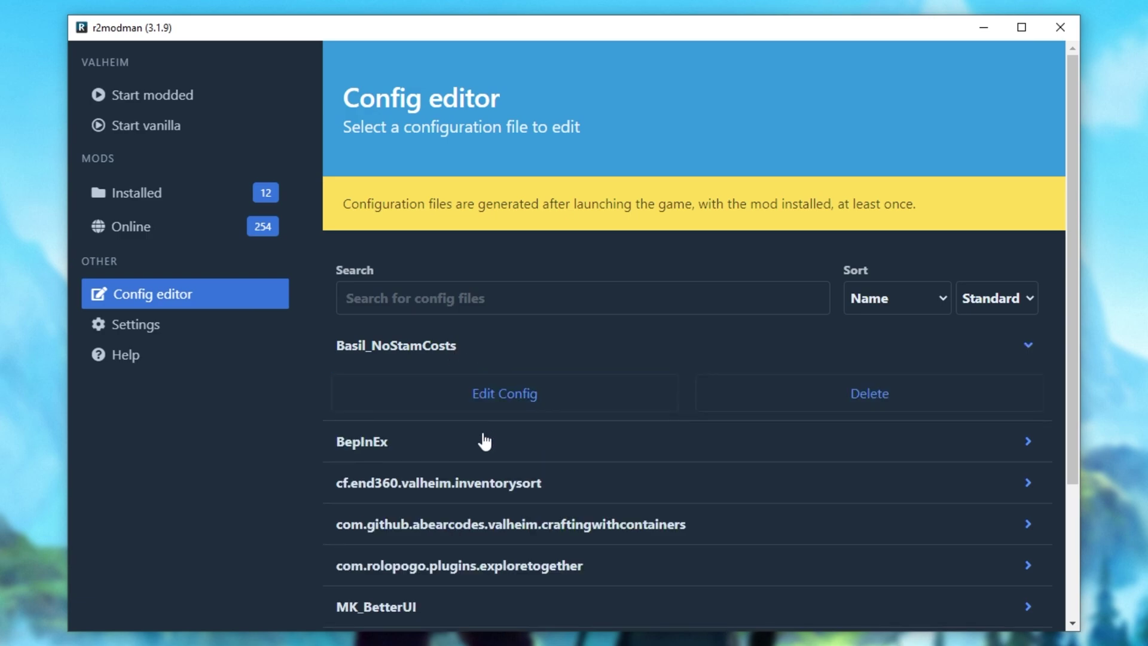
click(359, 396)
Change StaminaCostSetting from 0 to 1 and save the config.
click(431, 516)
double_click(396, 507)
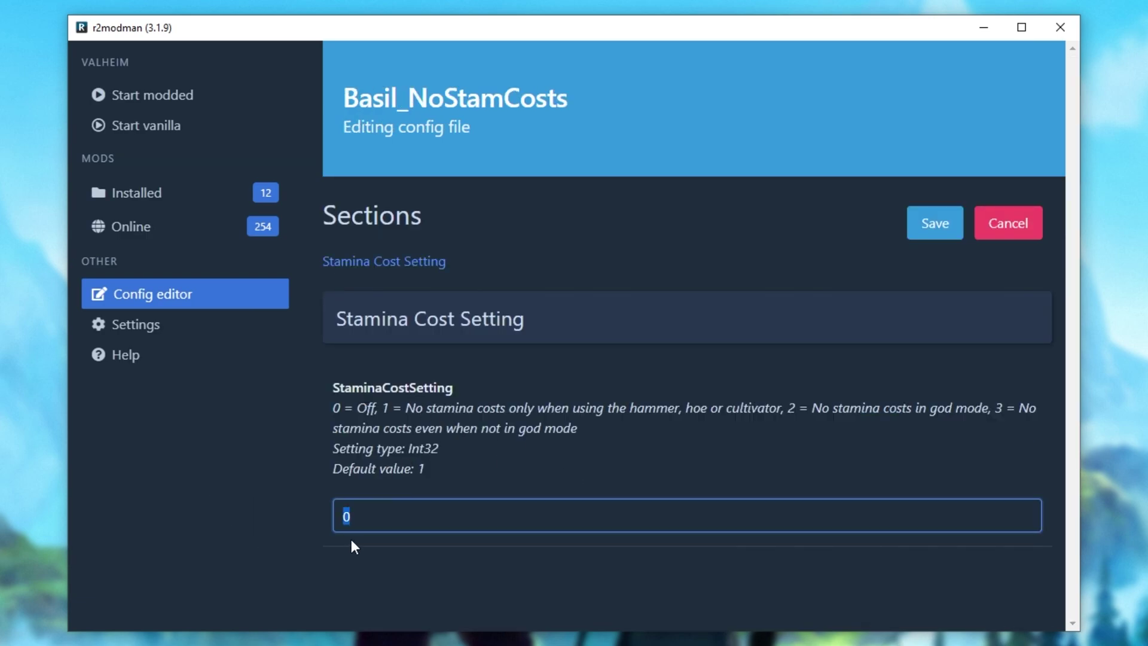
text(1)
click(919, 226)
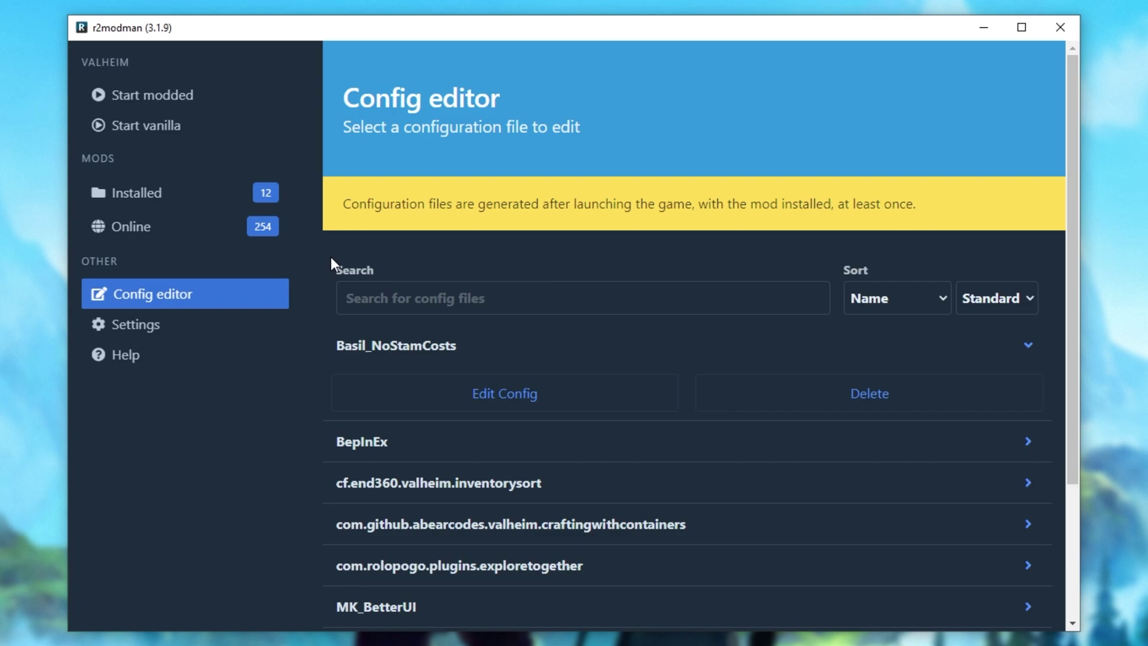
Export the profile as a shareable code from Settings and dismiss the notice.
click(191, 339)
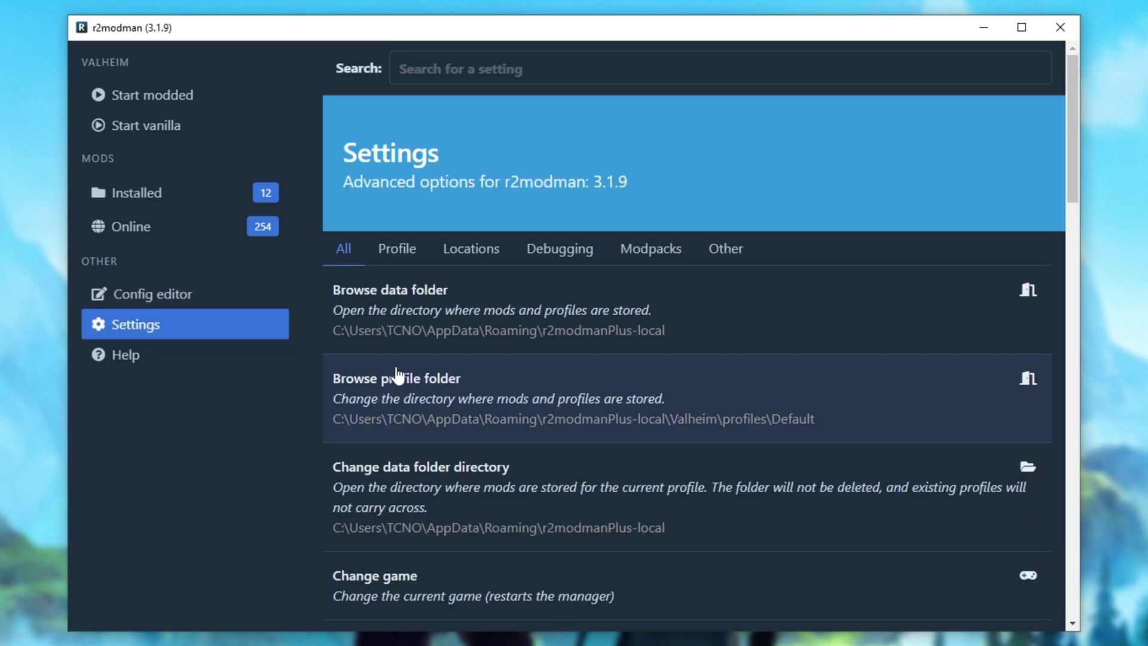
scroll(361, 374, down, 10)
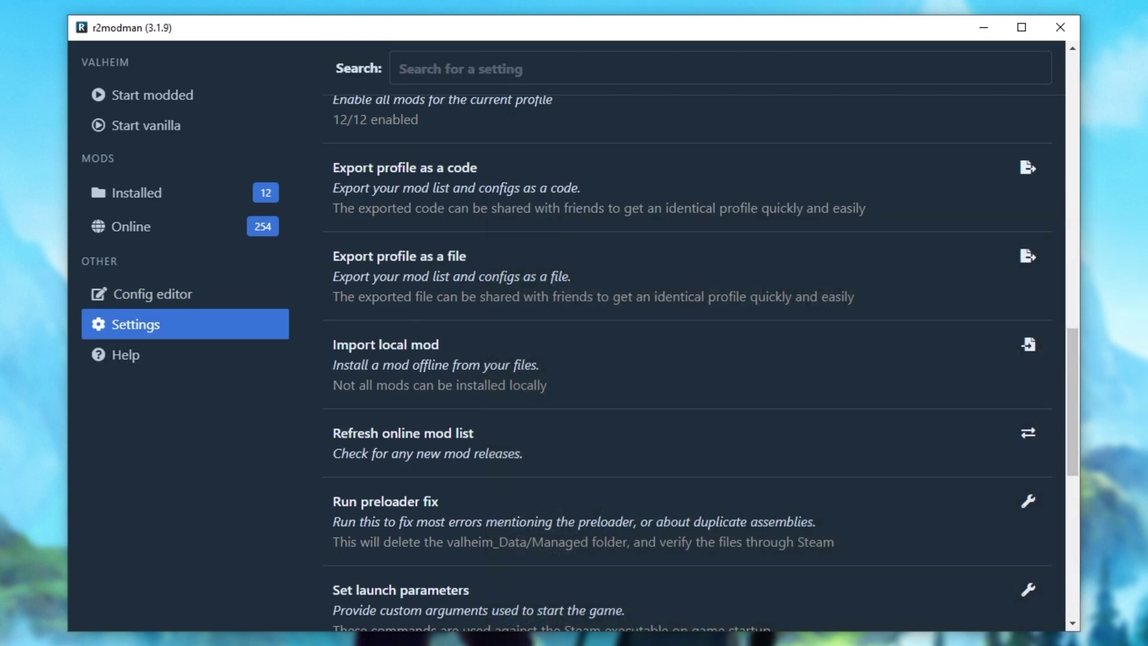
click(620, 216)
click(611, 207)
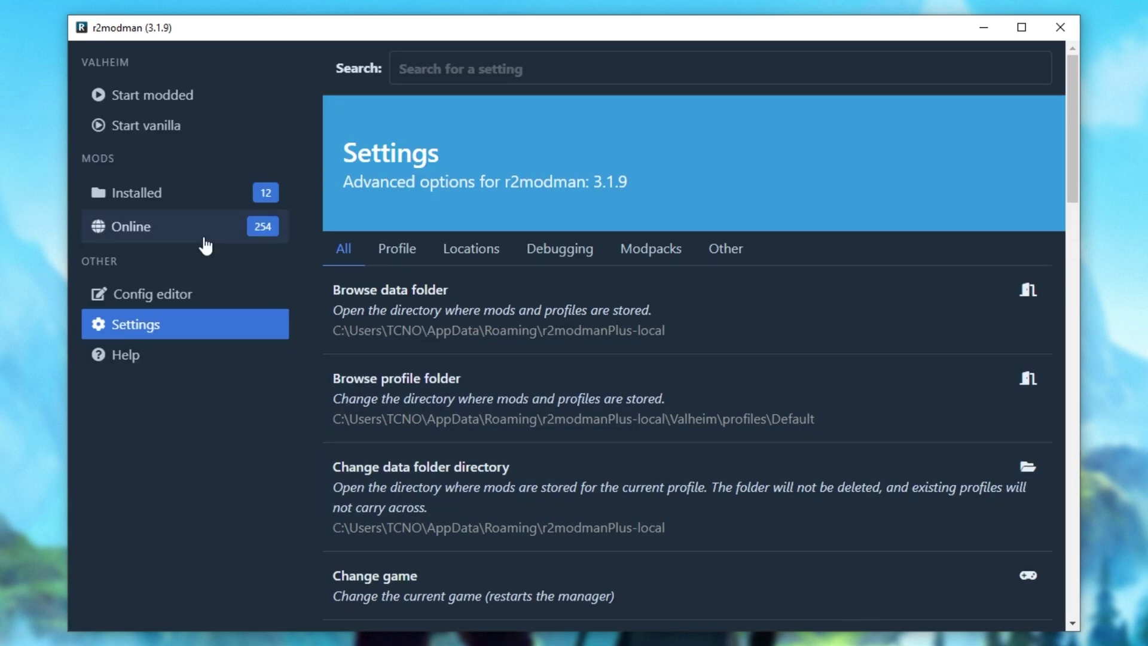
Show the profile's 12 installed mods list.
click(183, 197)
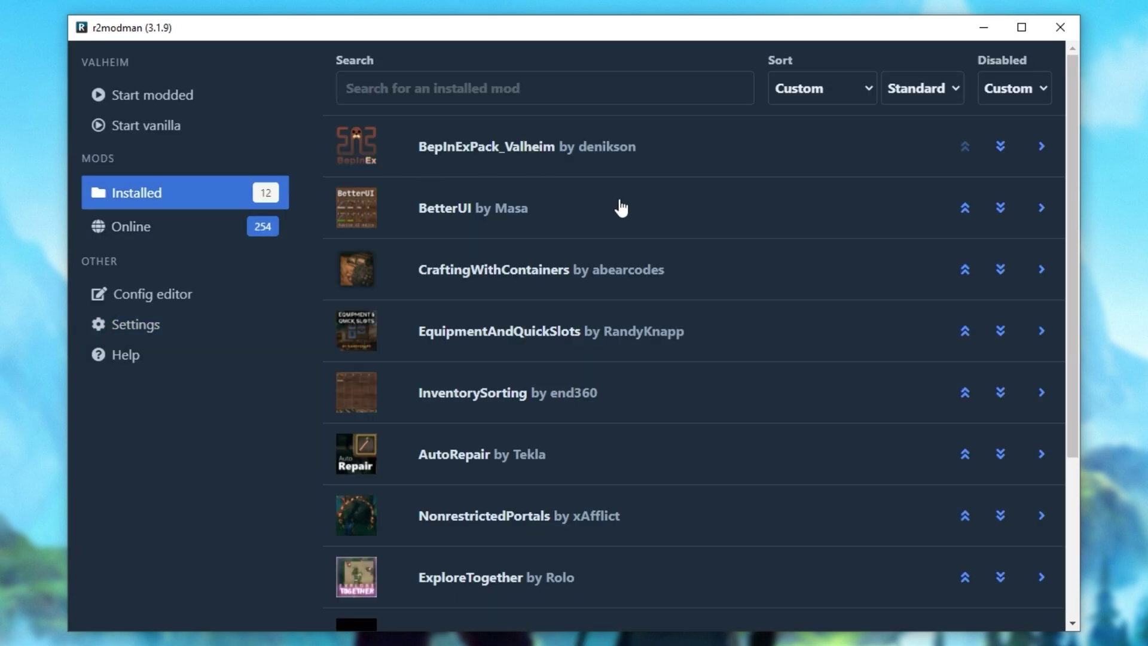
scroll(621, 207, down, 4)
scroll(621, 208, up, 4)
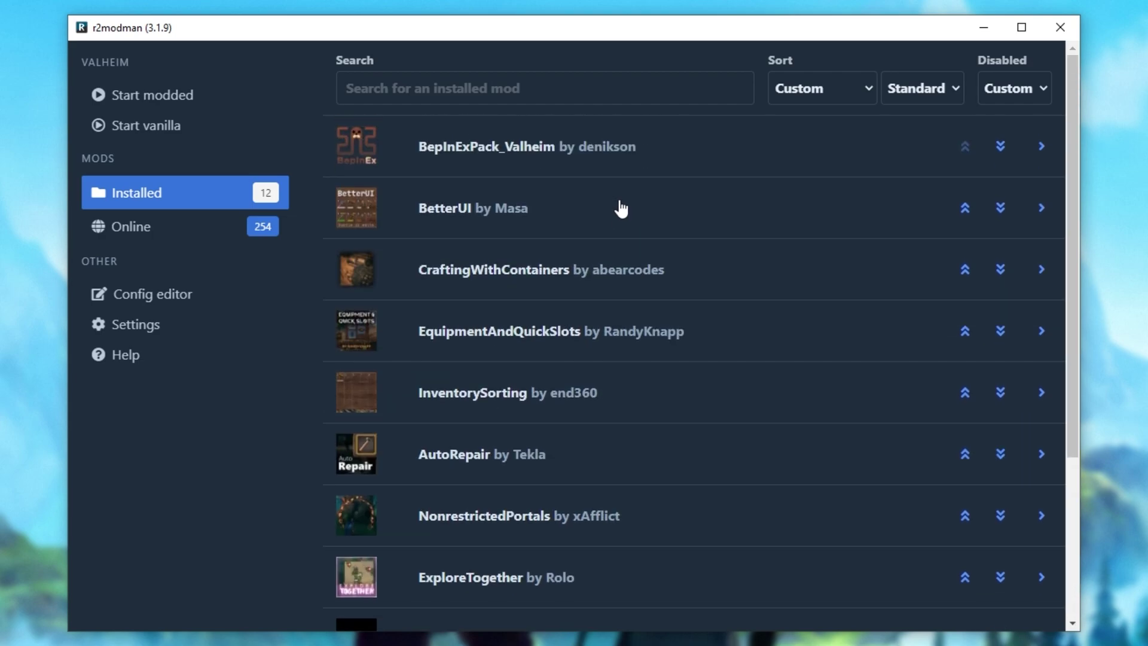